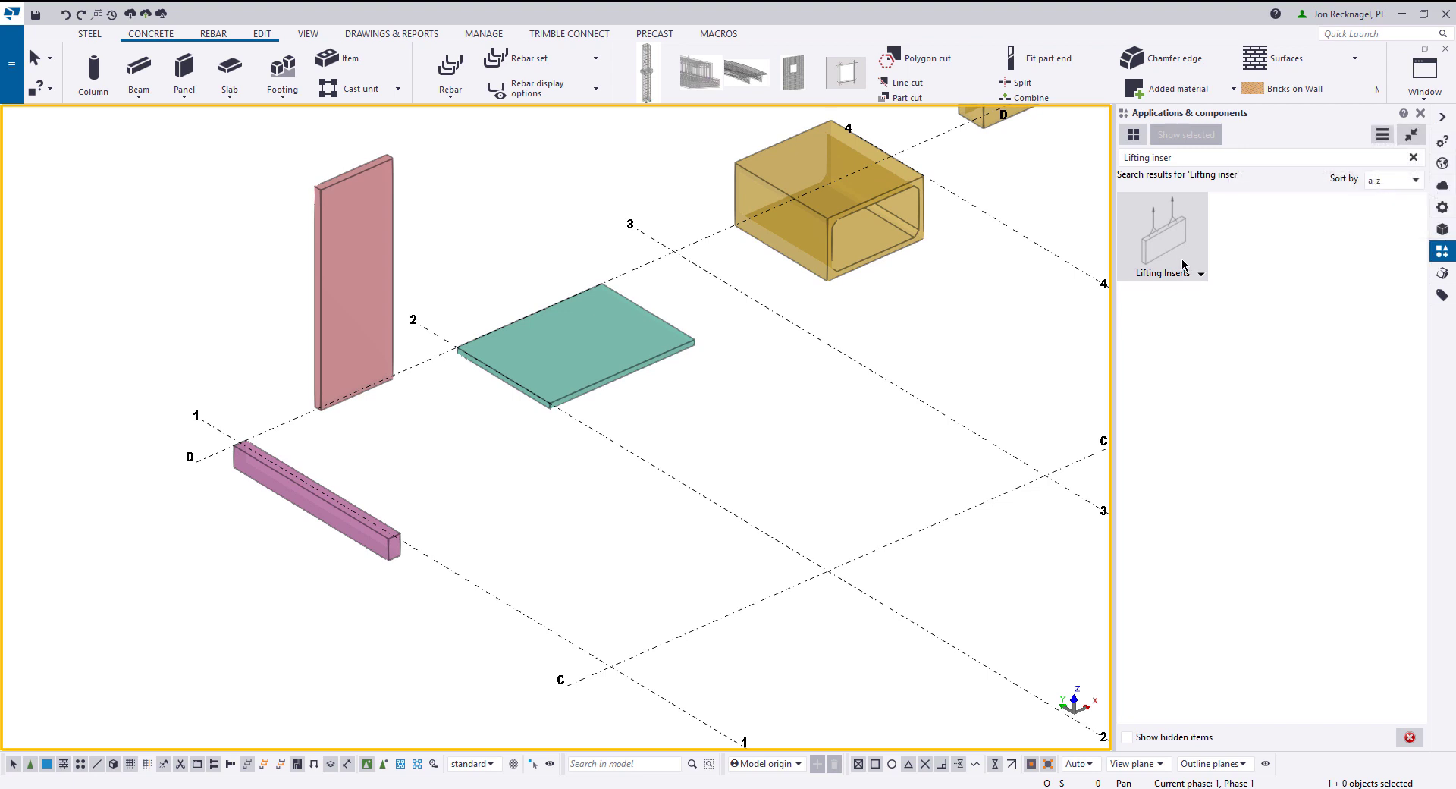
Add the Lifting Inserts component to the pink concrete beam near grid intersection D-1
scroll(379, 583, "up", 2)
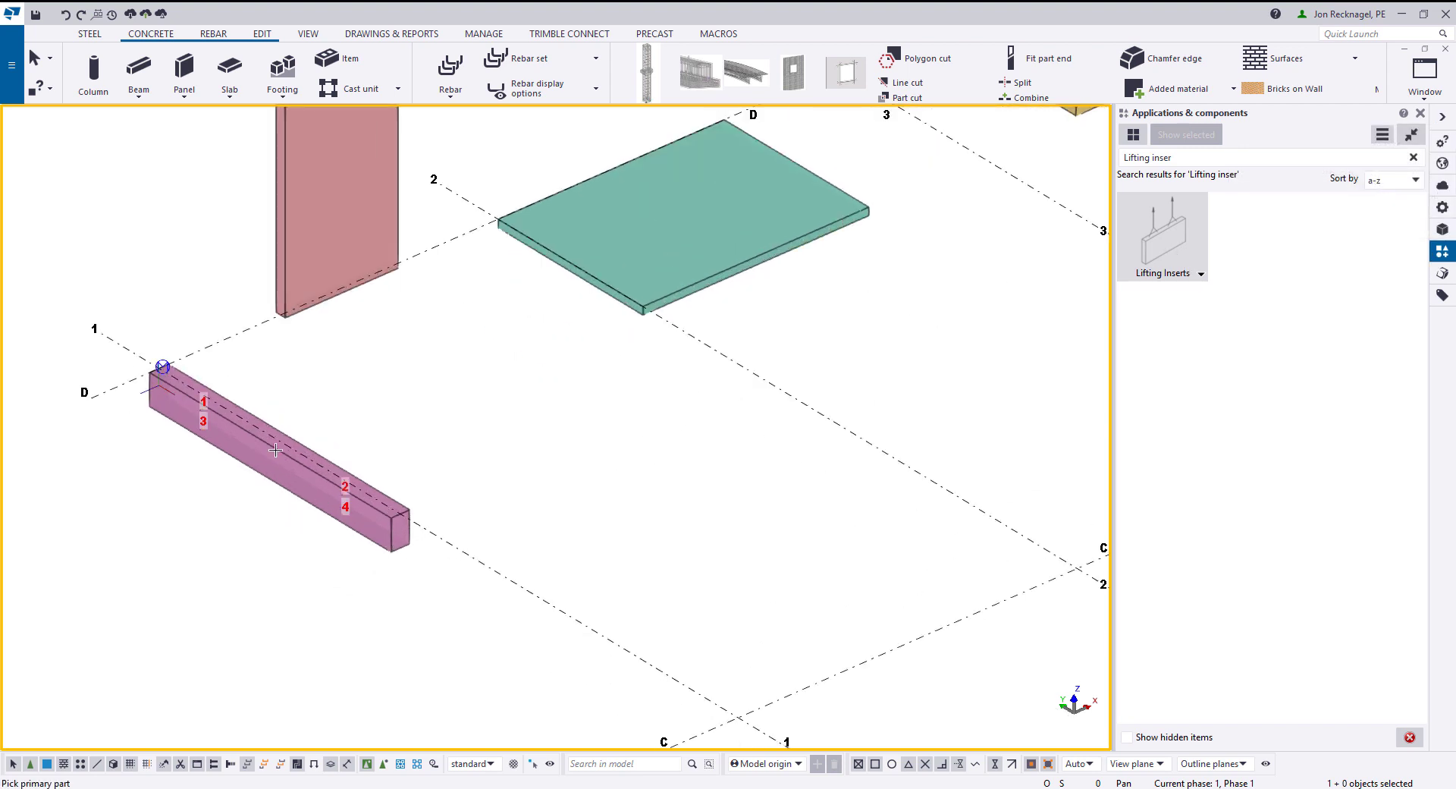
scroll(213, 424, "up", 3)
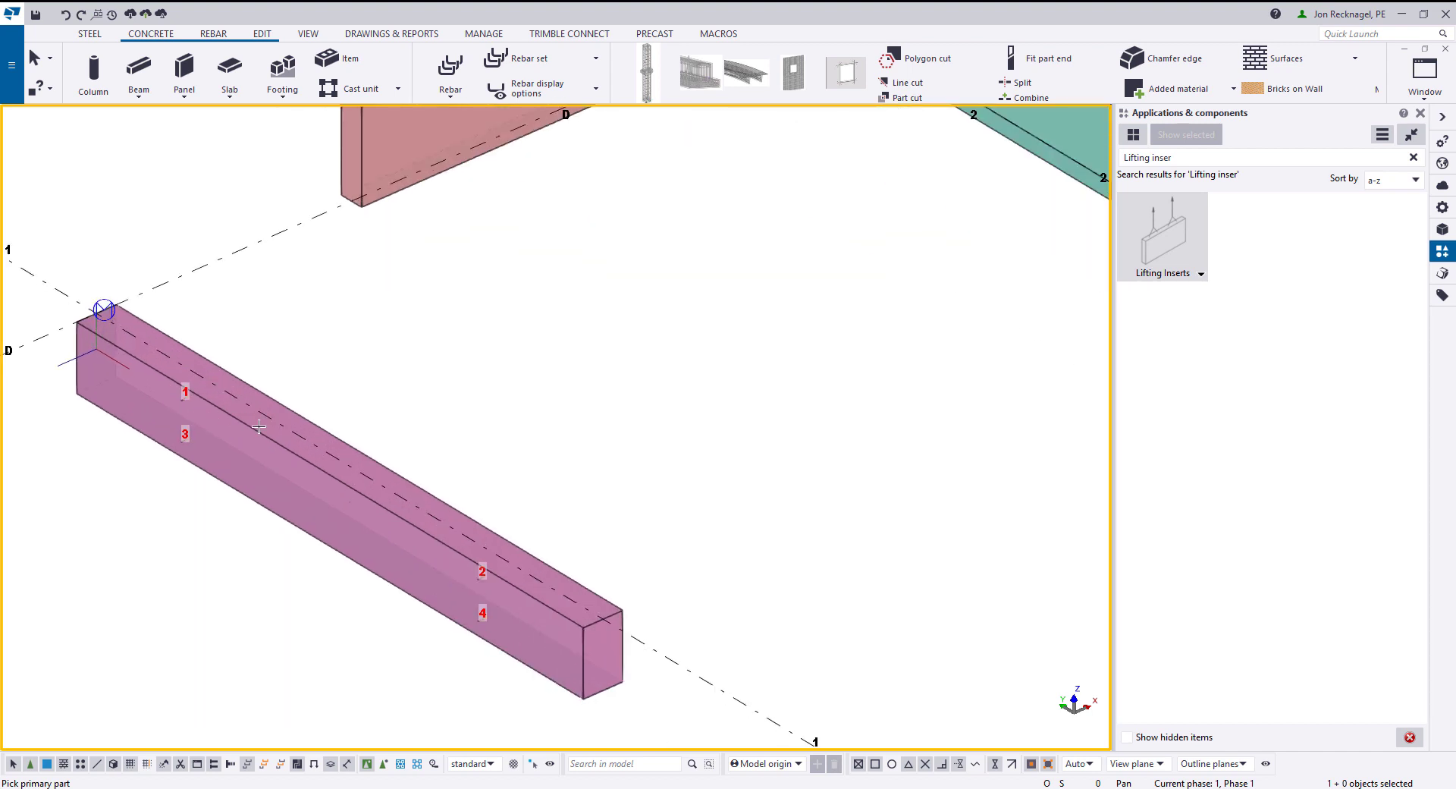
scroll(443, 558, "down", 1)
middle_click_drag(455, 566, 410, 531, "ctrl")
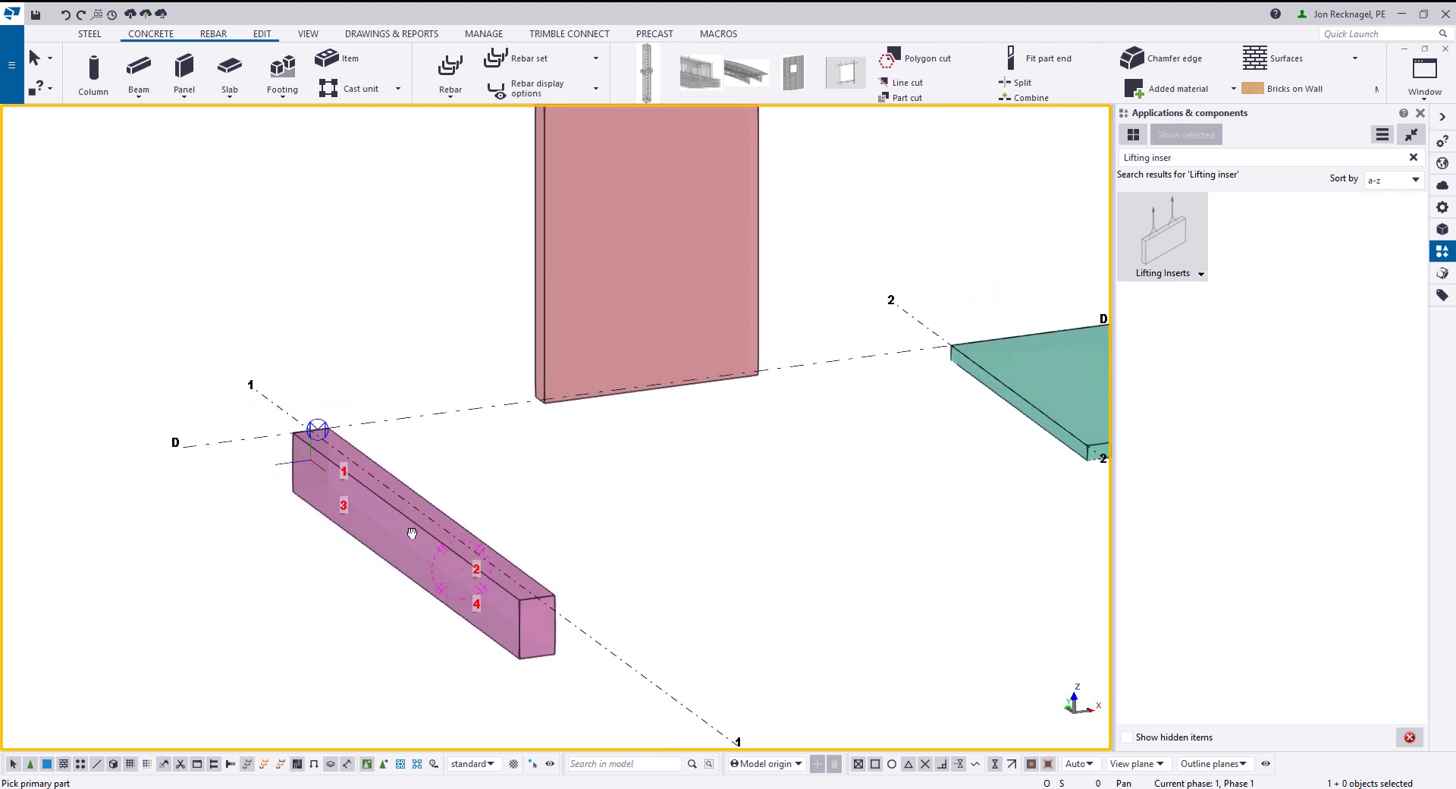
right_click(326, 397)
key("Escape")
Set the Face of the beam's lifting inserts to Top and apply the modification to the model
scroll(350, 380, "up", 5)
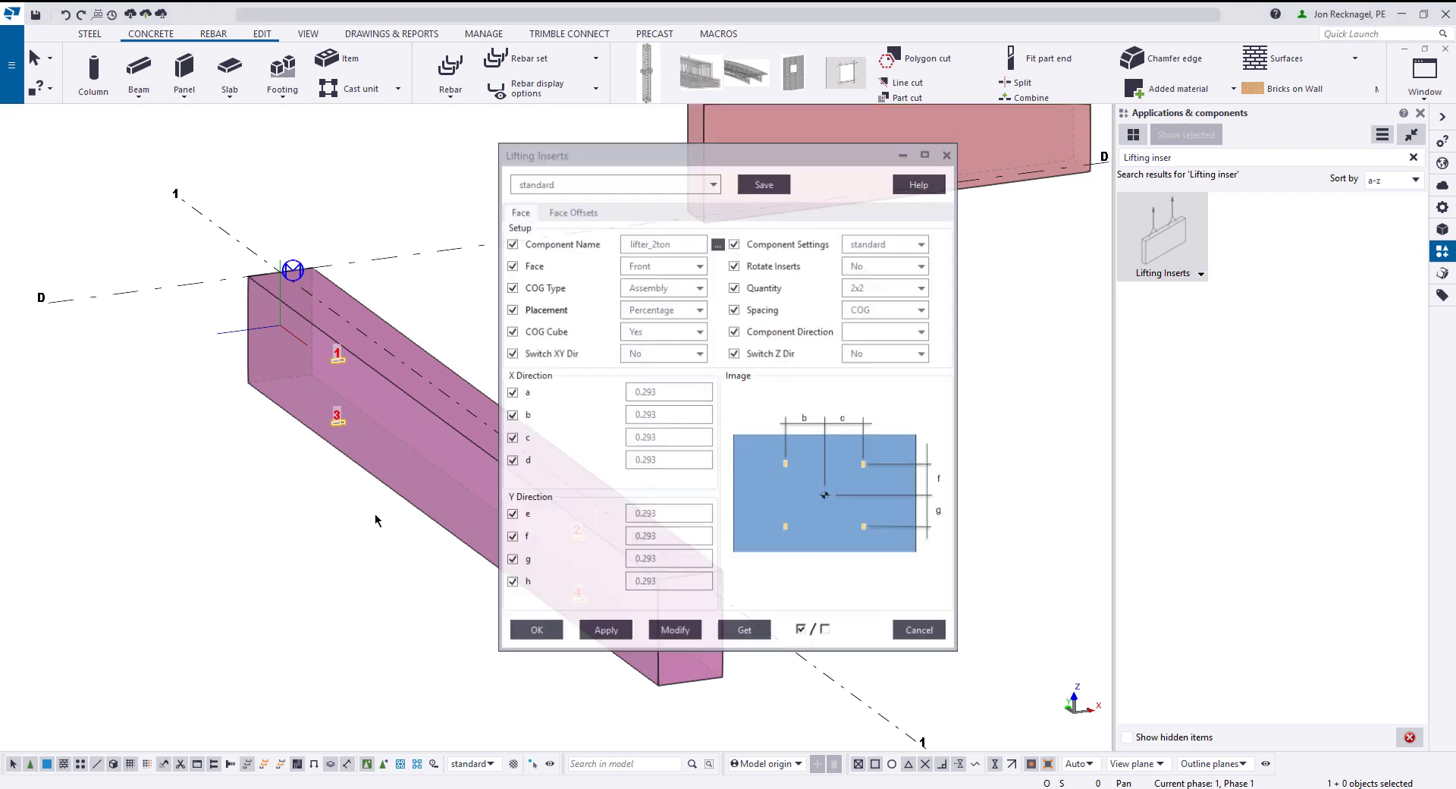
left_click_drag(701, 151, 848, 128)
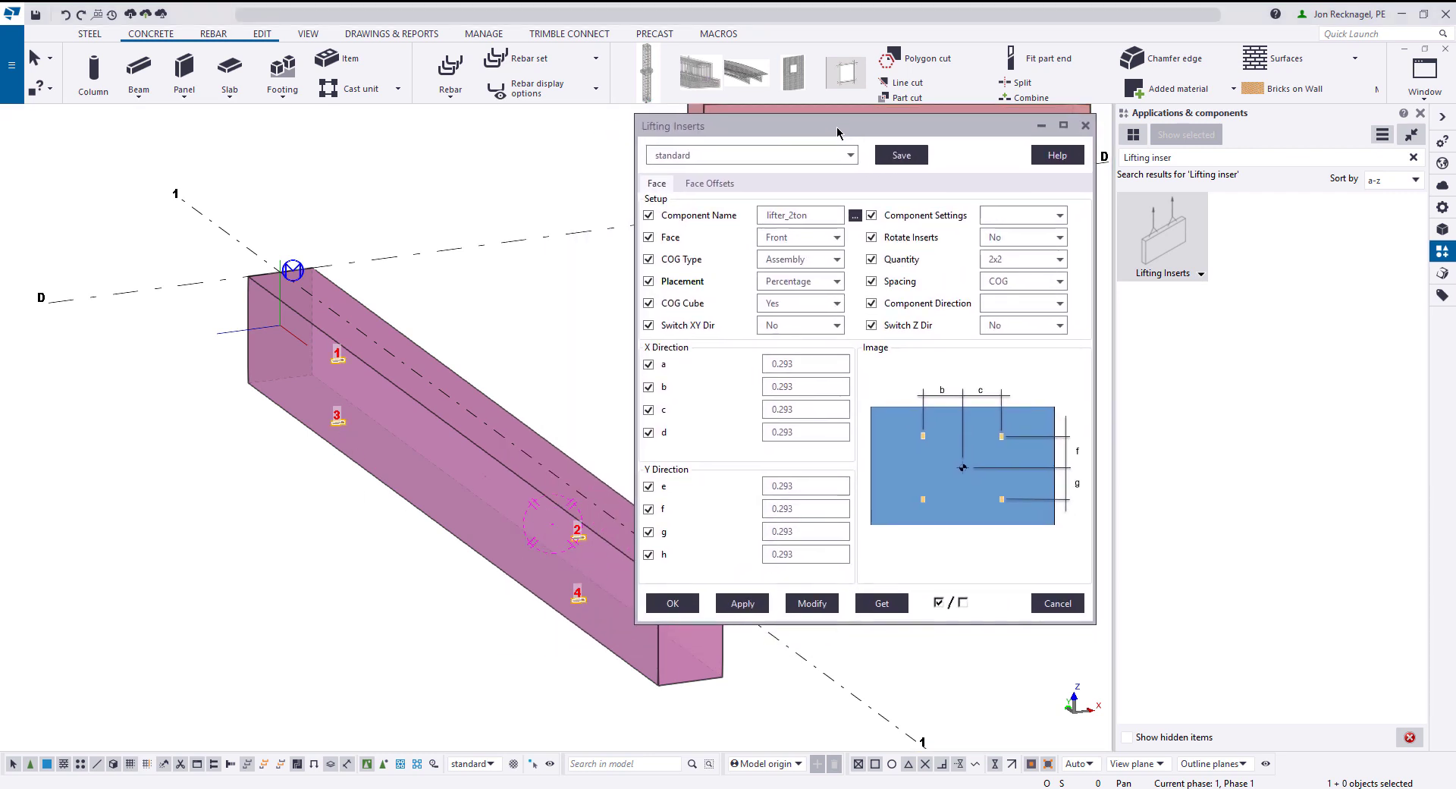
middle_click_drag(499, 387, 380, 345)
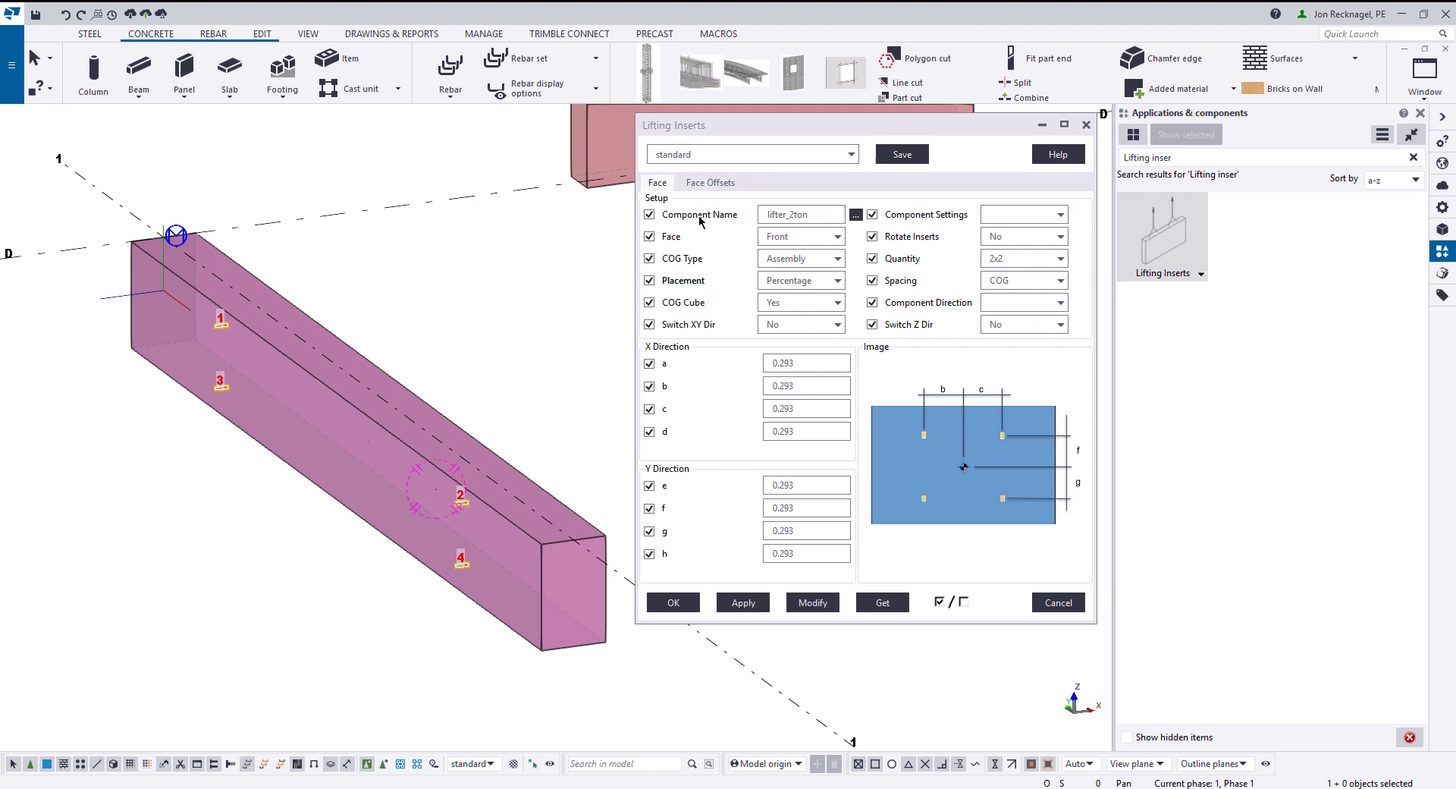
left_click(1021, 220)
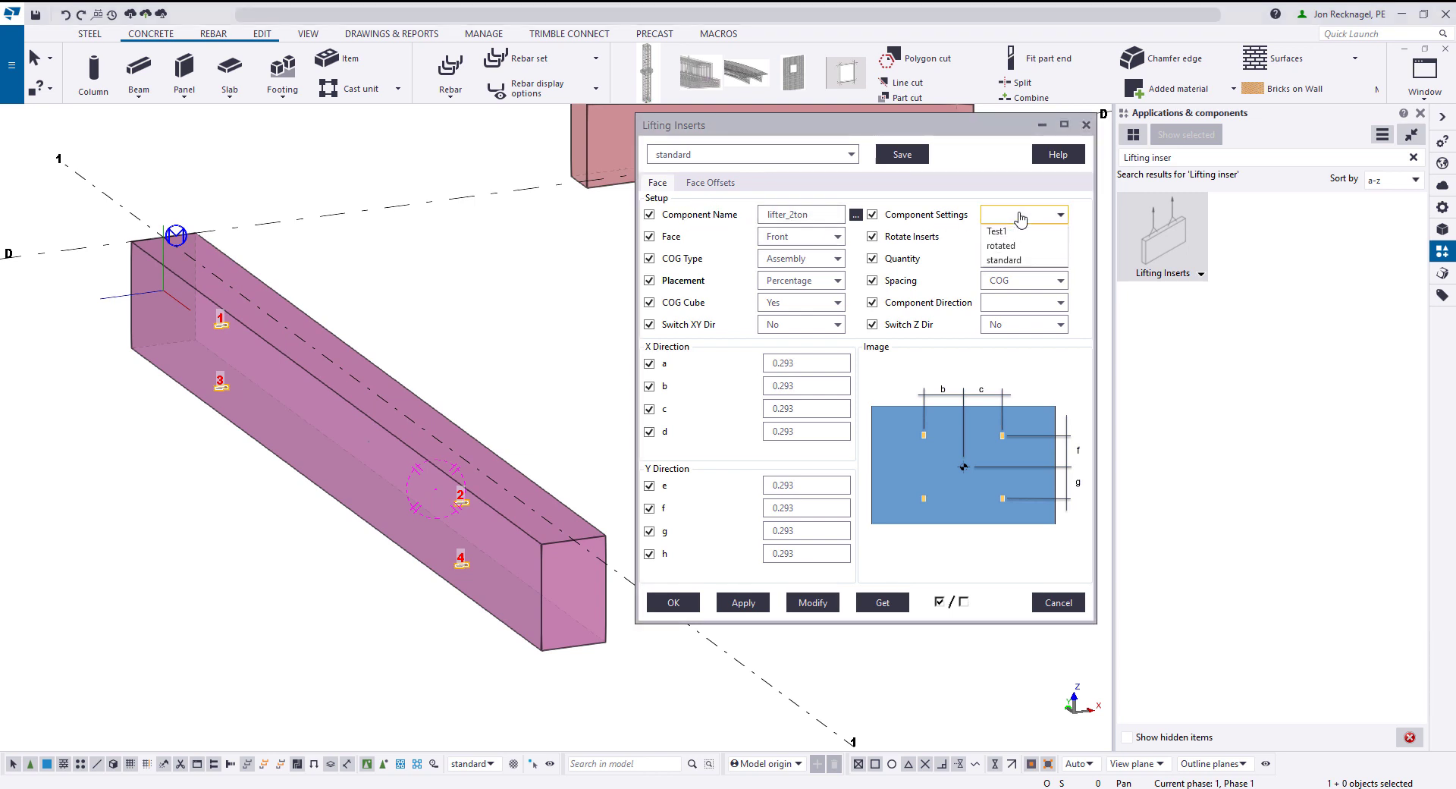
left_click(978, 202)
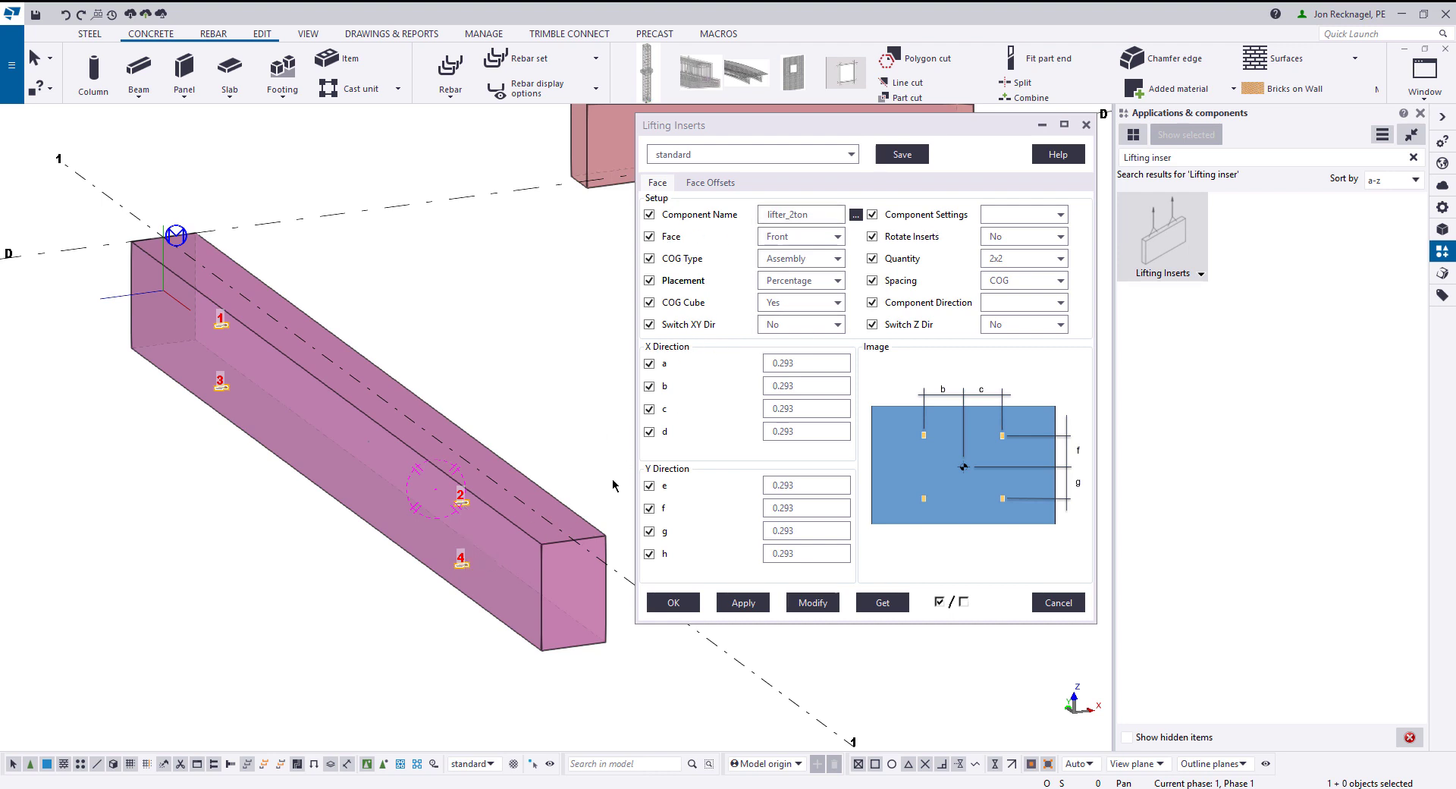
left_click(839, 236)
left_click(809, 271)
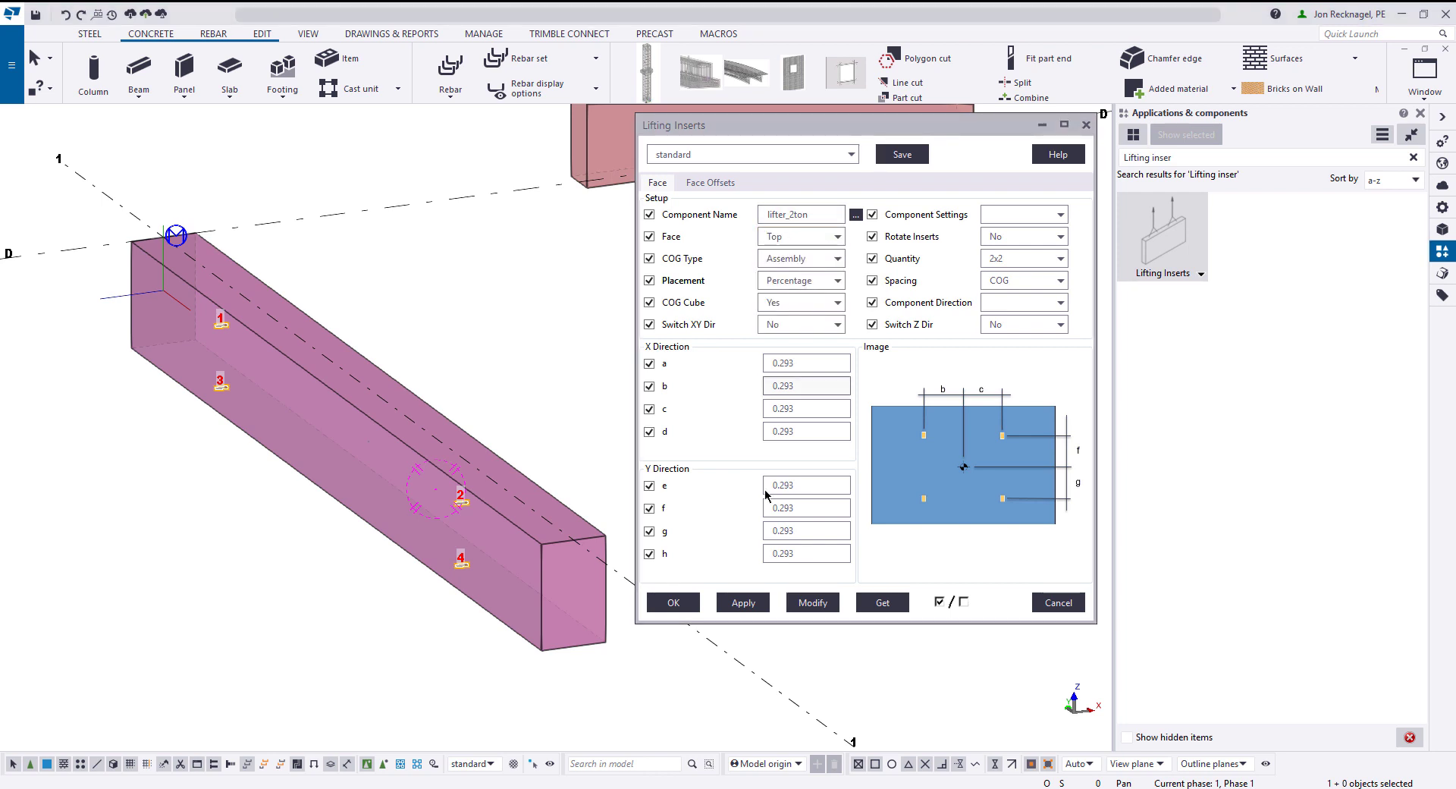
left_click(813, 606)
scroll(461, 484, "up", 3)
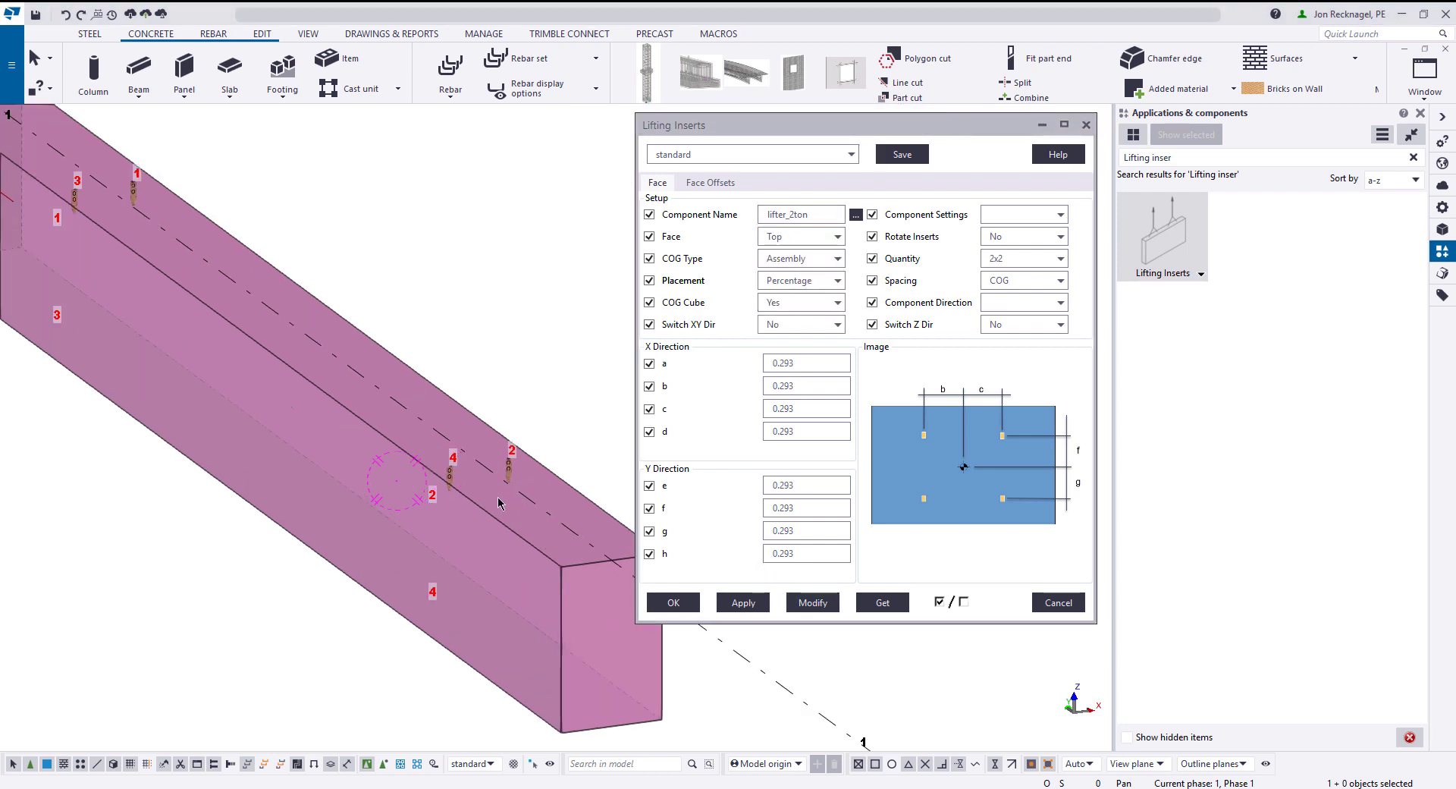
mouse_move(451, 479)
middle_mouse_down("ctrl")
mouse_move(397, 484)
mouse_move(470, 490)
middle_mouse_up("ctrl")
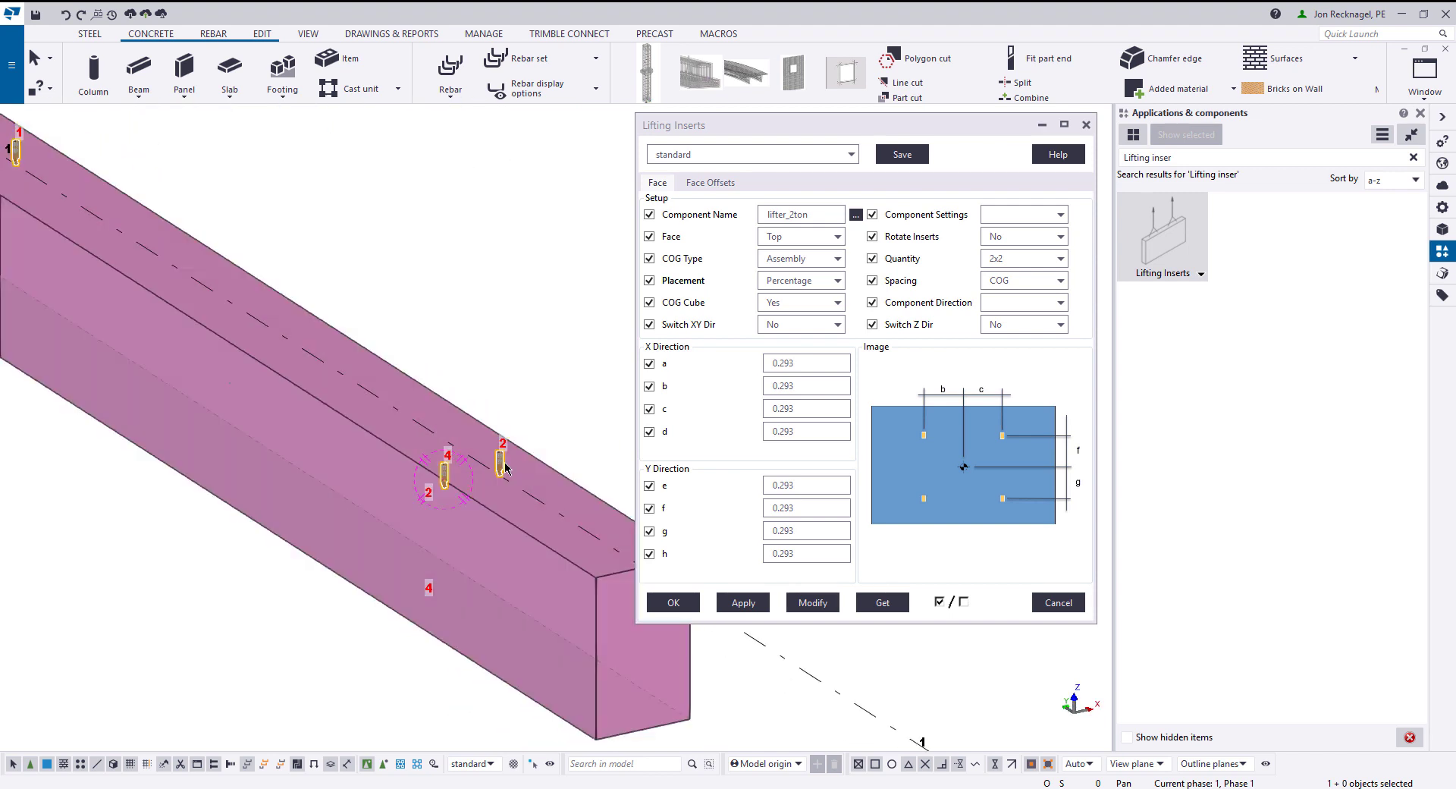
scroll(501, 513, "down", 2)
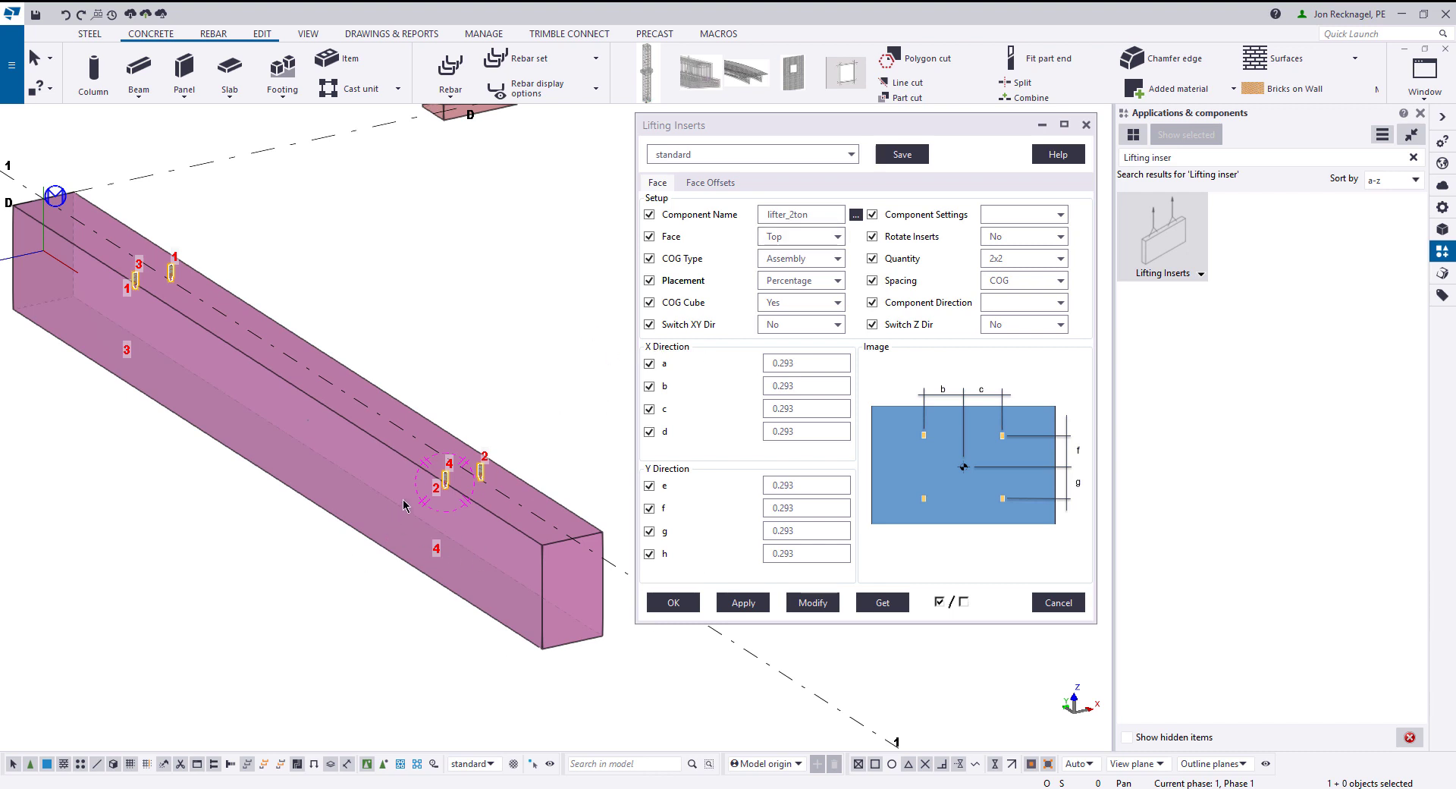
middle_click_drag(404, 504, 434, 518)
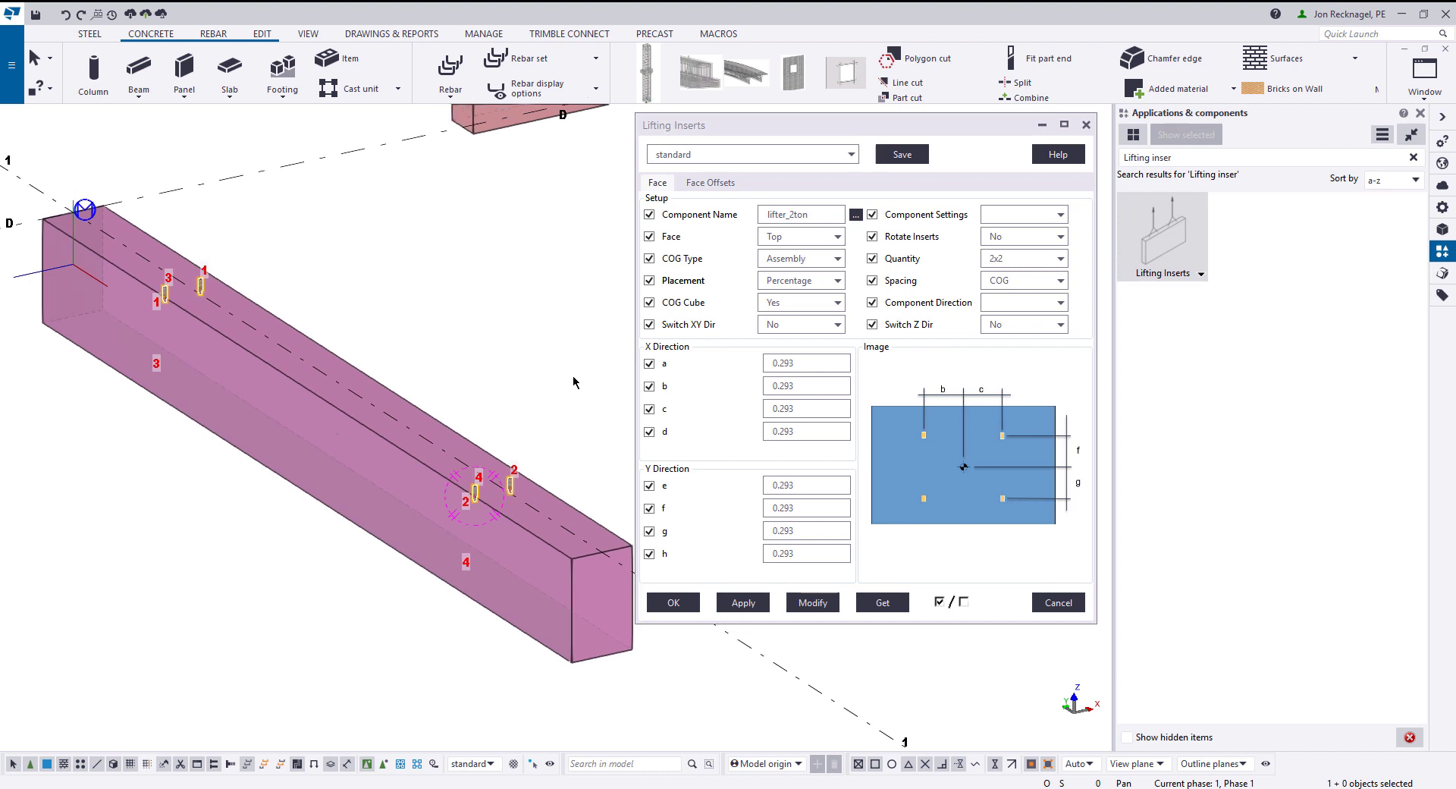
Review the available COG Type options in the Lifting Inserts settings
left_click(826, 261)
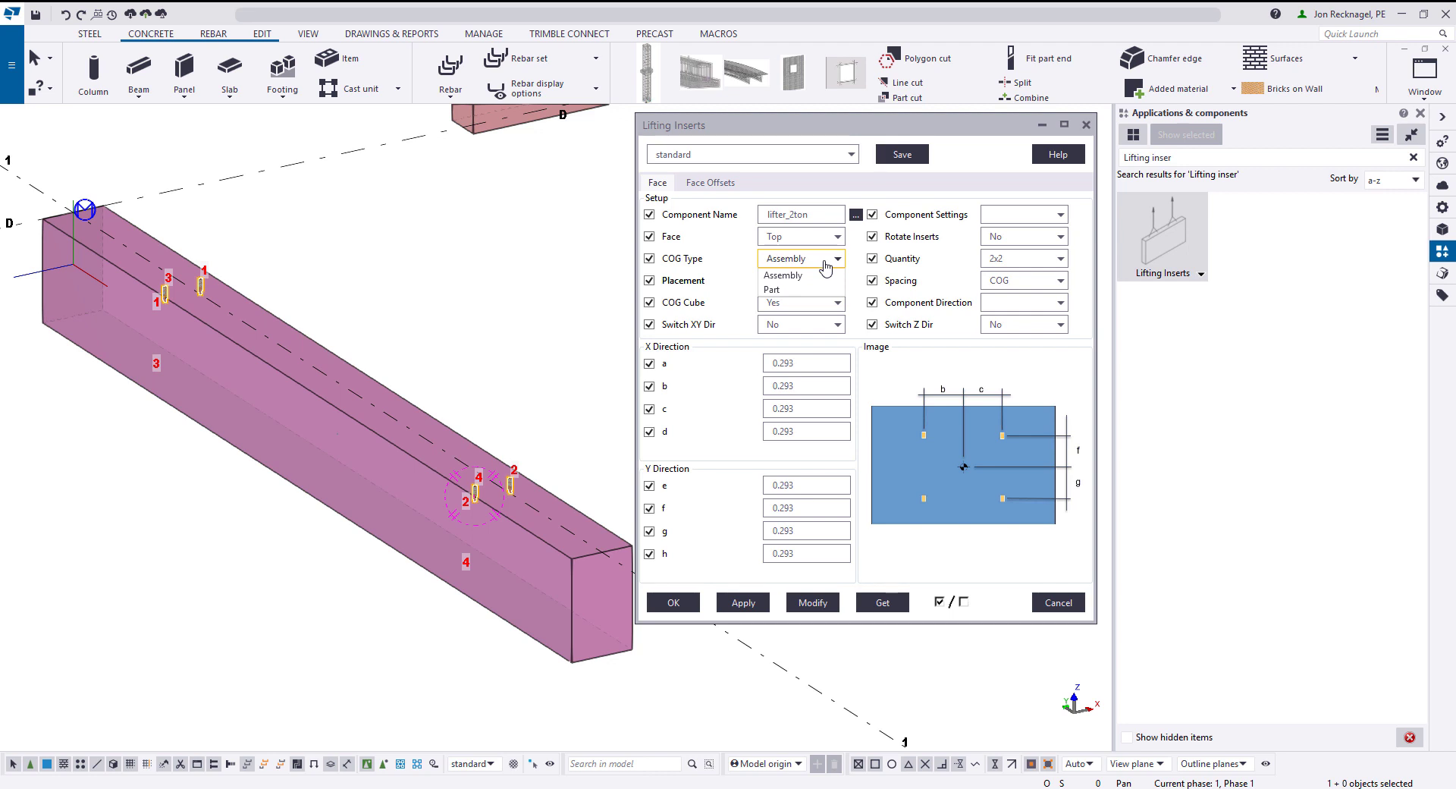
left_click(824, 263)
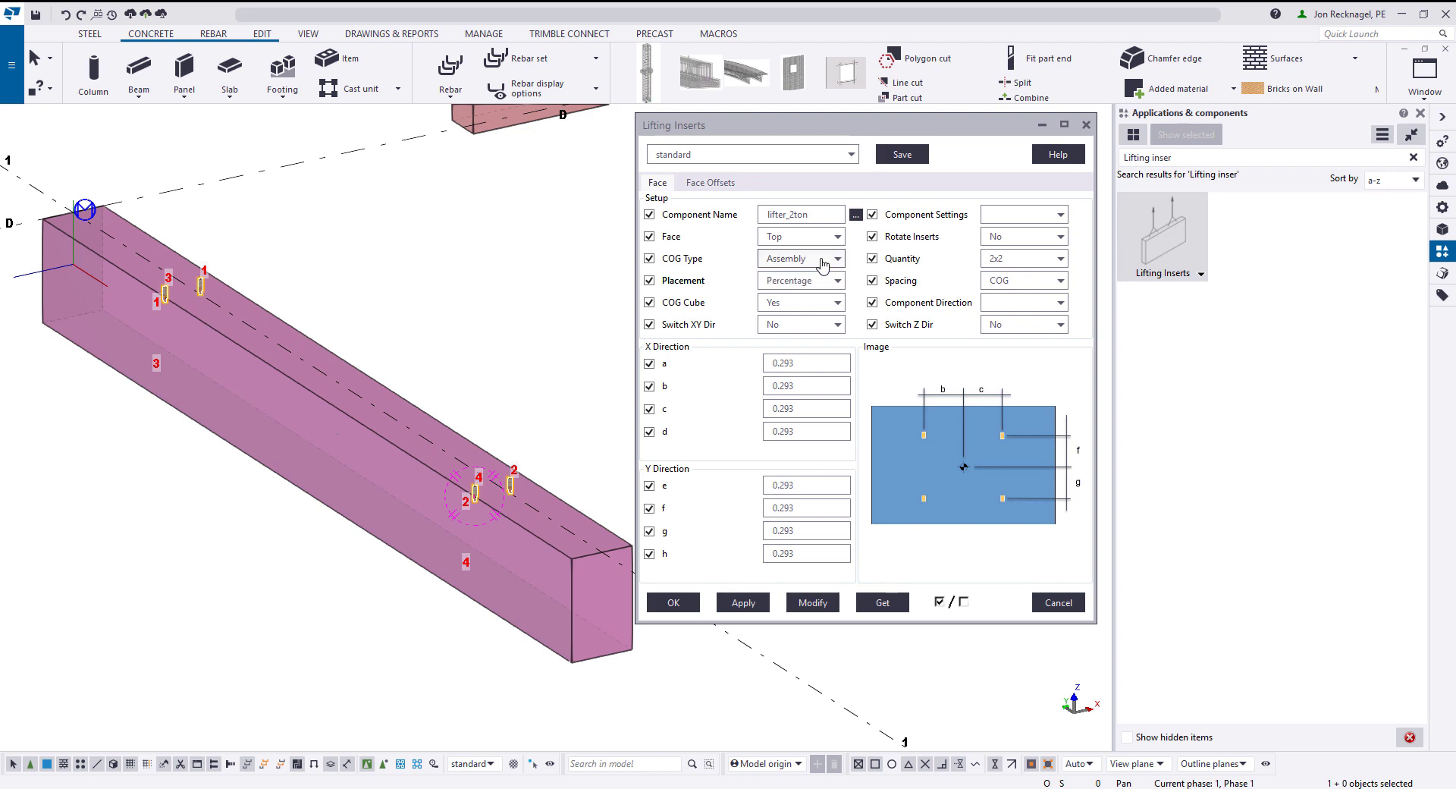
left_click(445, 381)
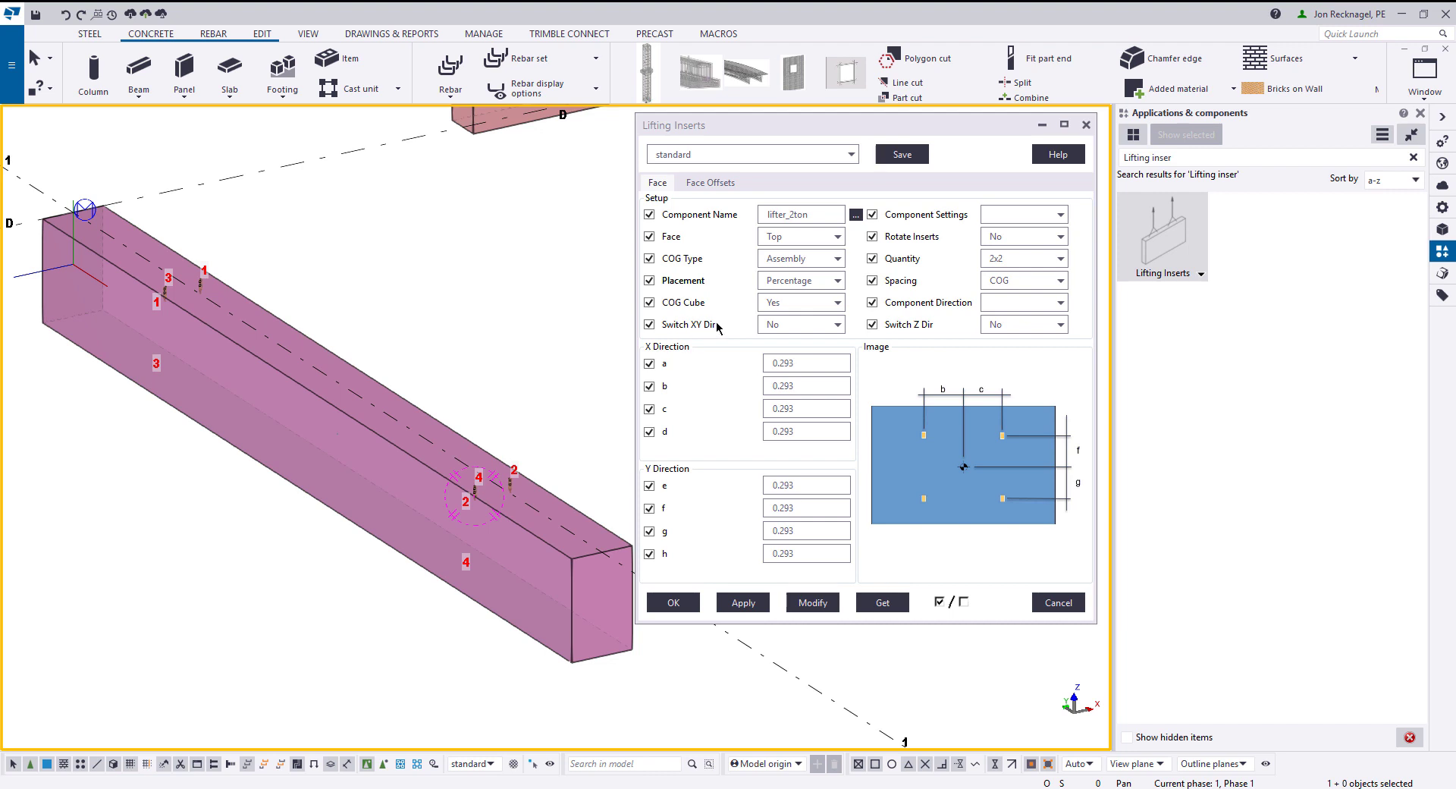
left_click(816, 265)
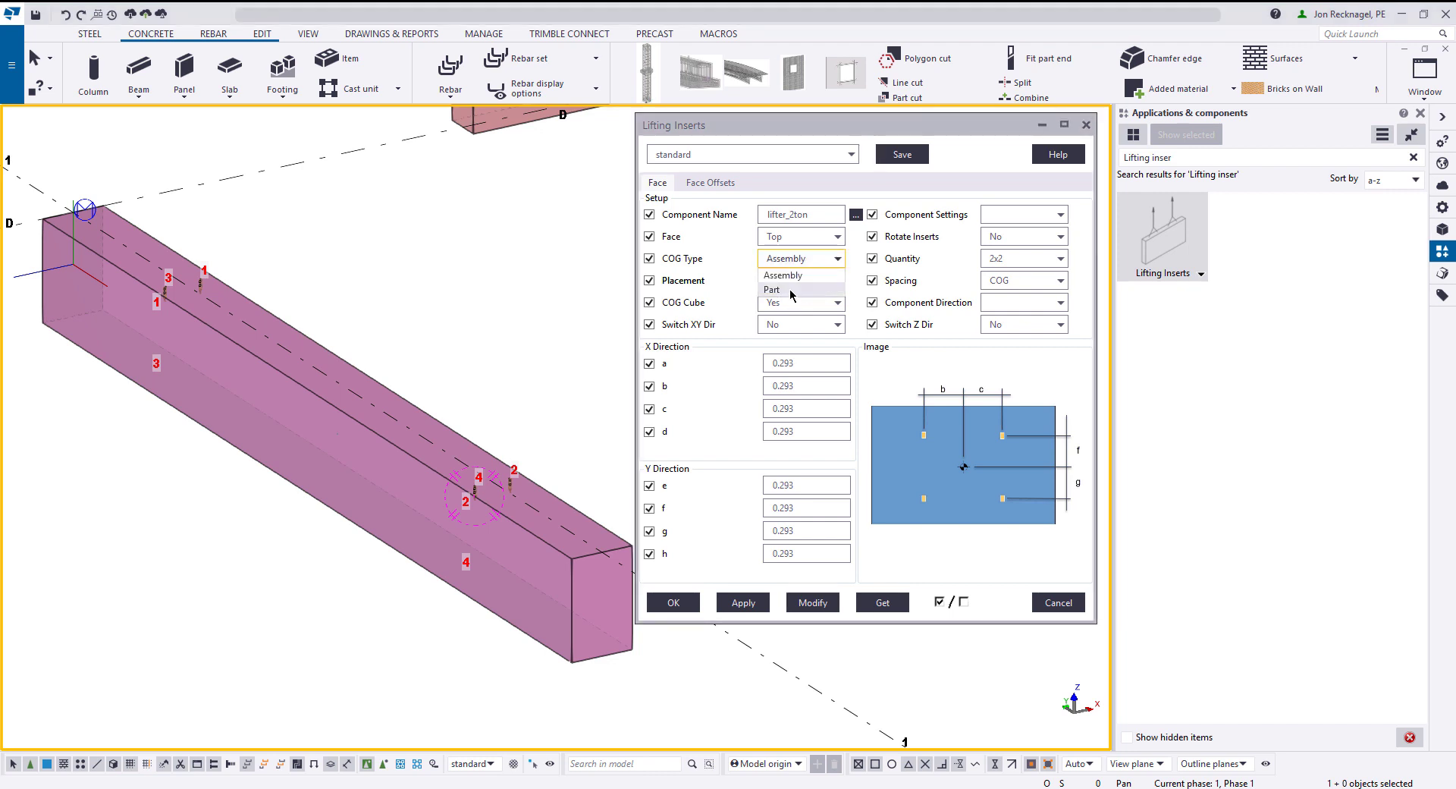
left_click(851, 258)
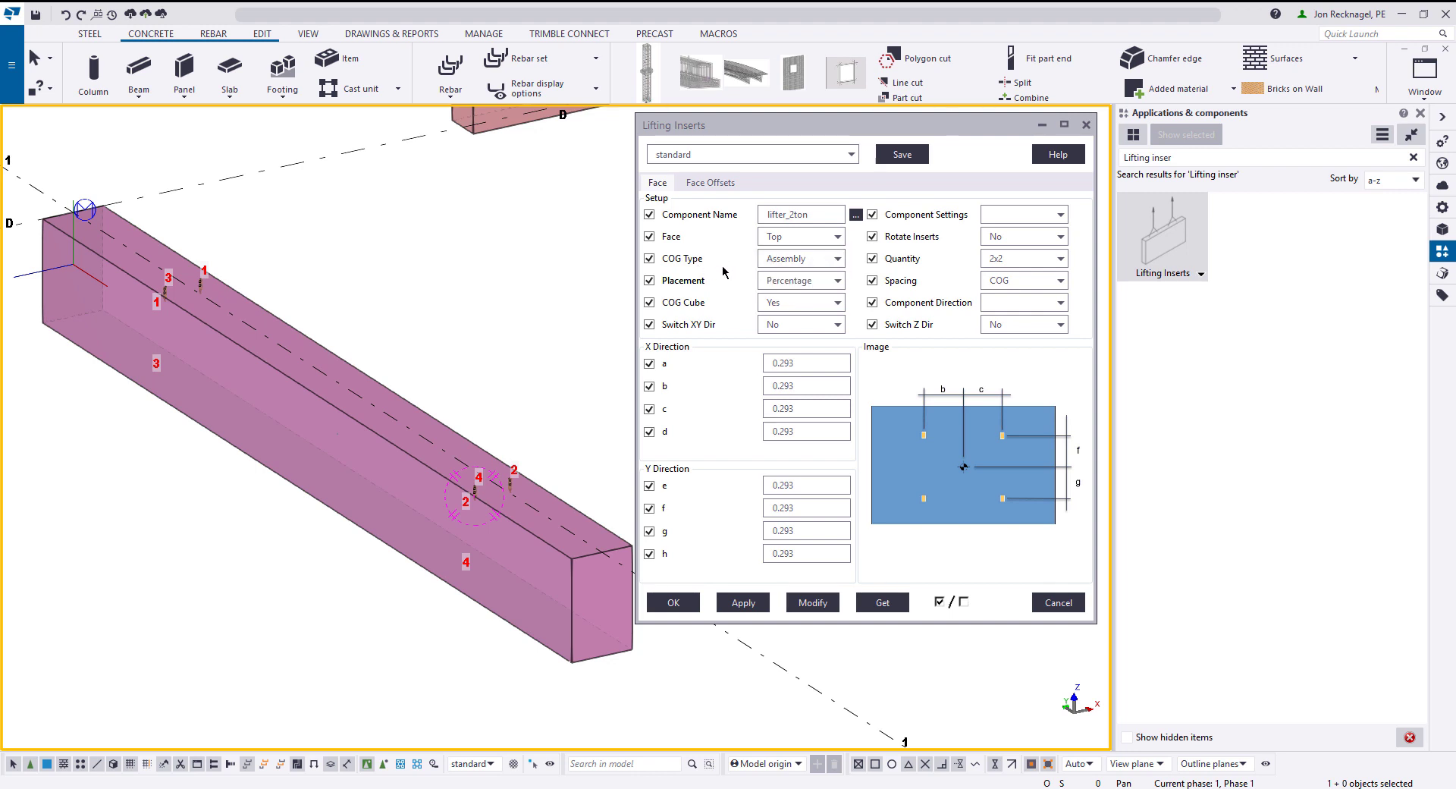
Add a second Lifting Inserts component to the same beam, on its front face
left_click(1153, 261)
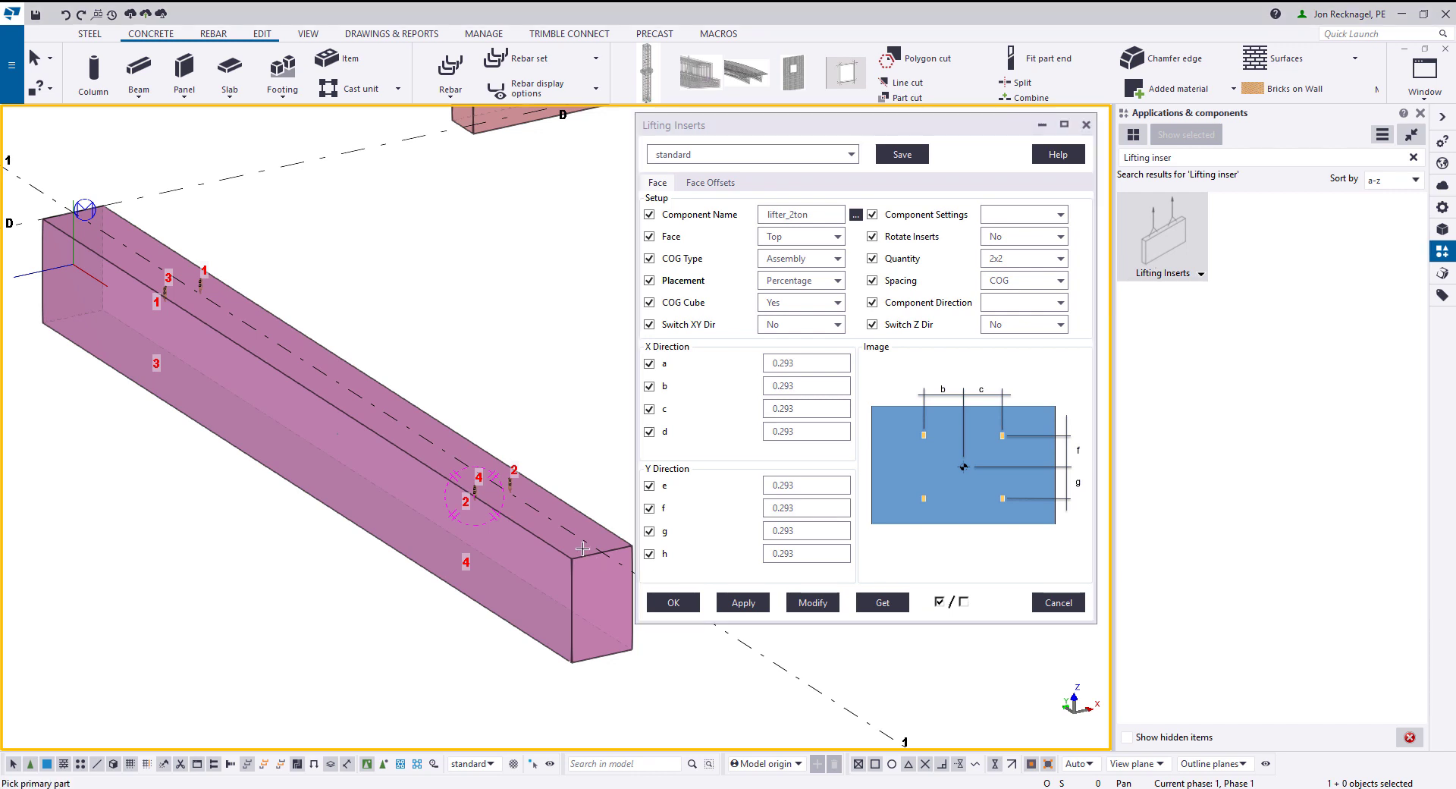
right_click(528, 406)
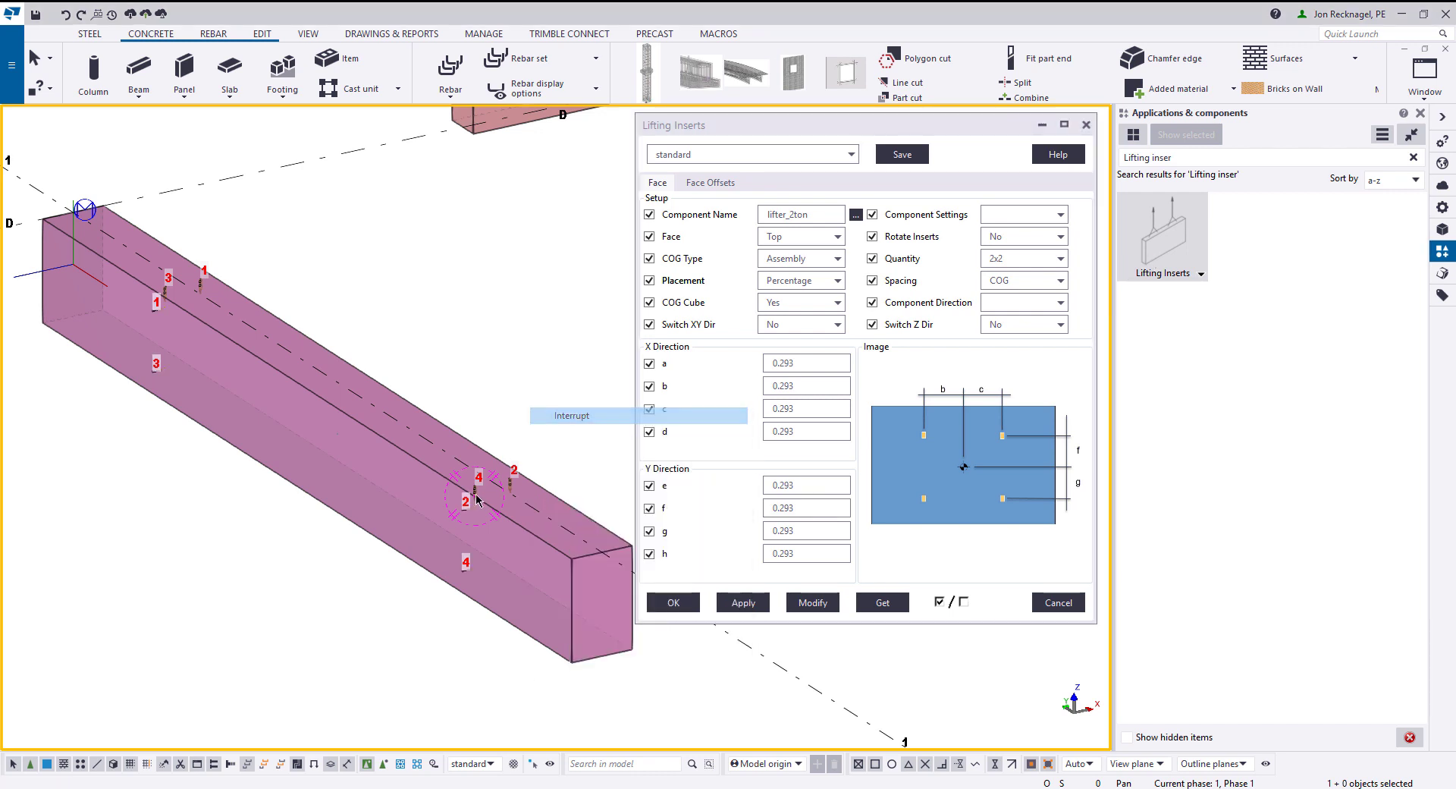
middle_click_drag(476, 499, 444, 515, "ctrl")
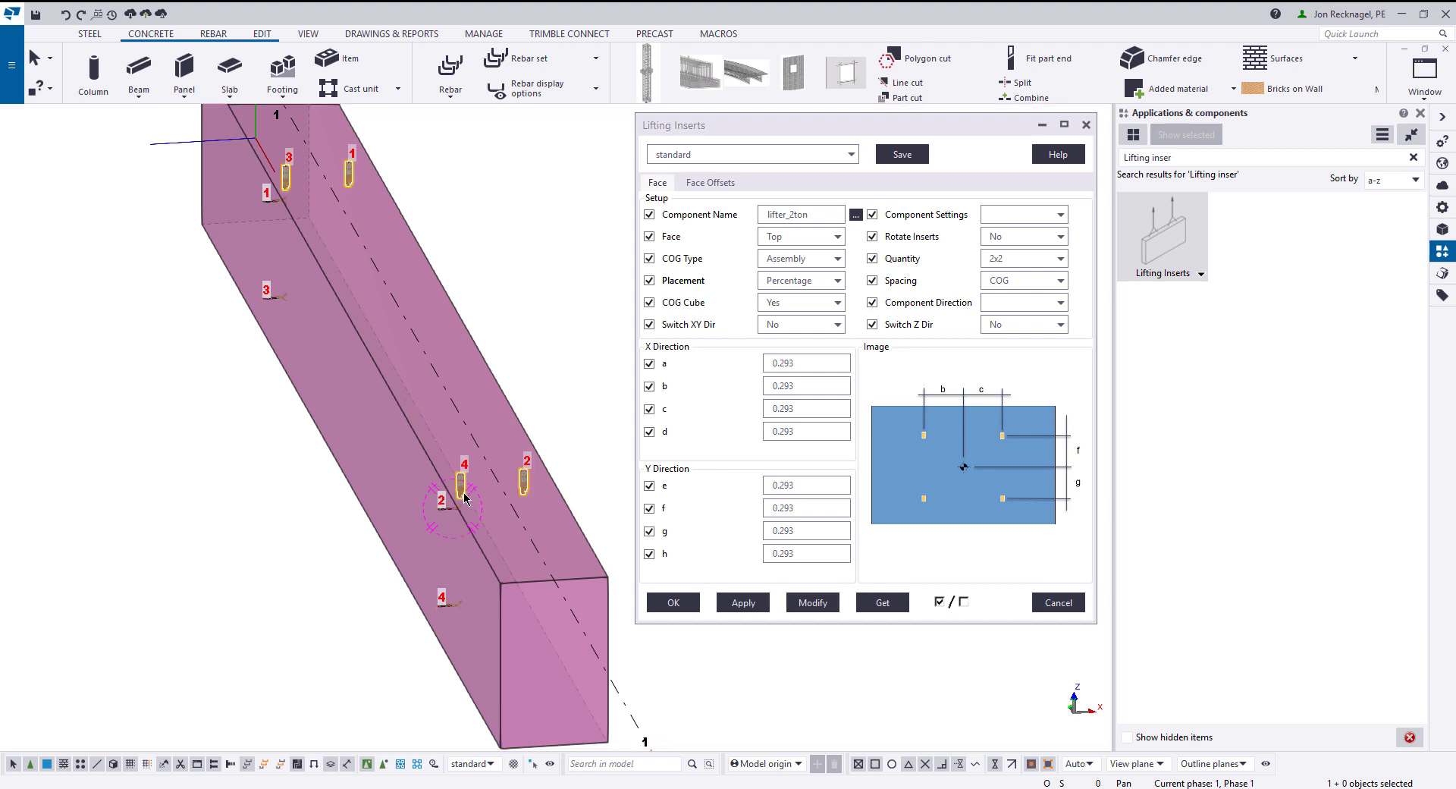
middle_click_drag(460, 493, 458, 515, "ctrl")
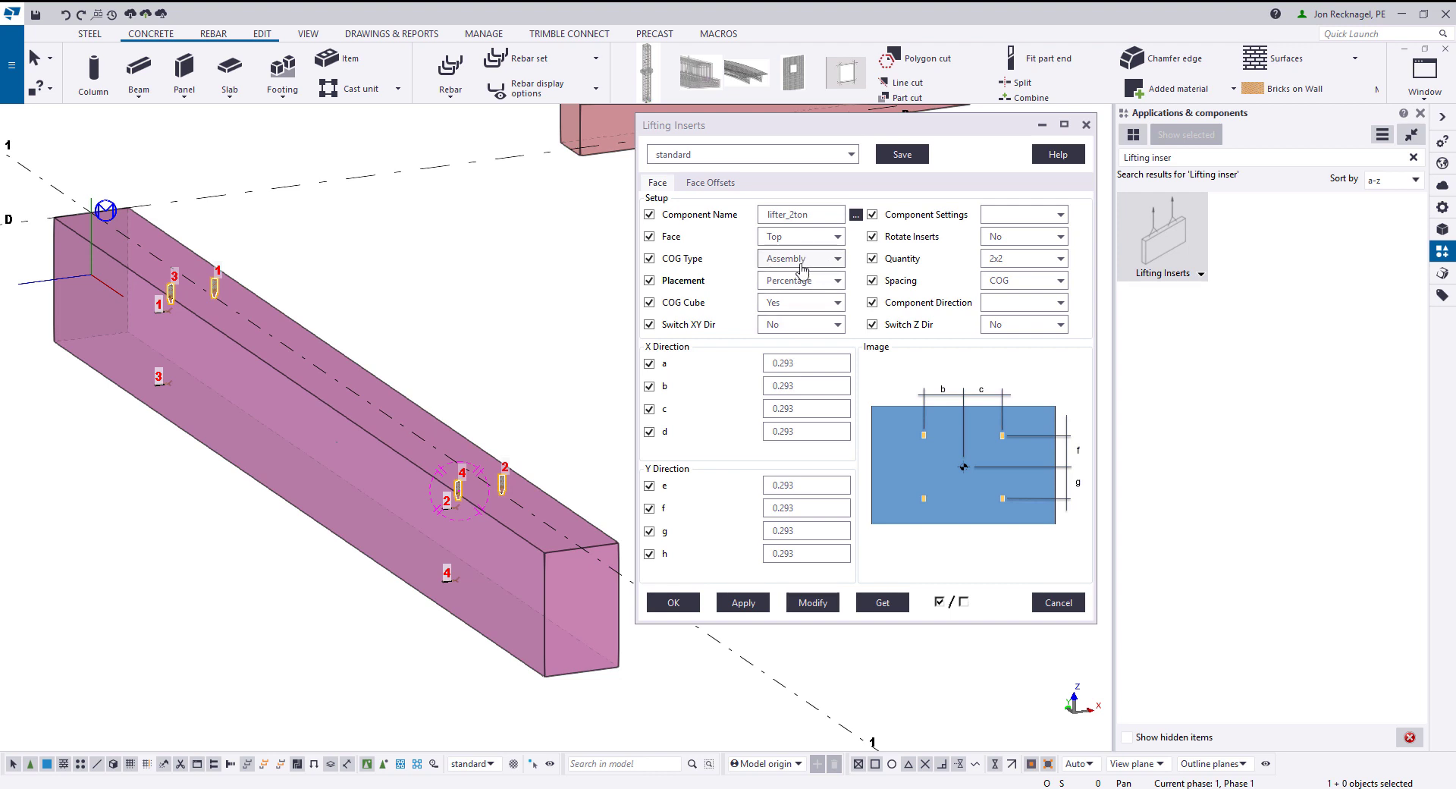
Review the Placement and COG Cube options and inspect the centre-of-gravity cube inside the beam
left_click(836, 281)
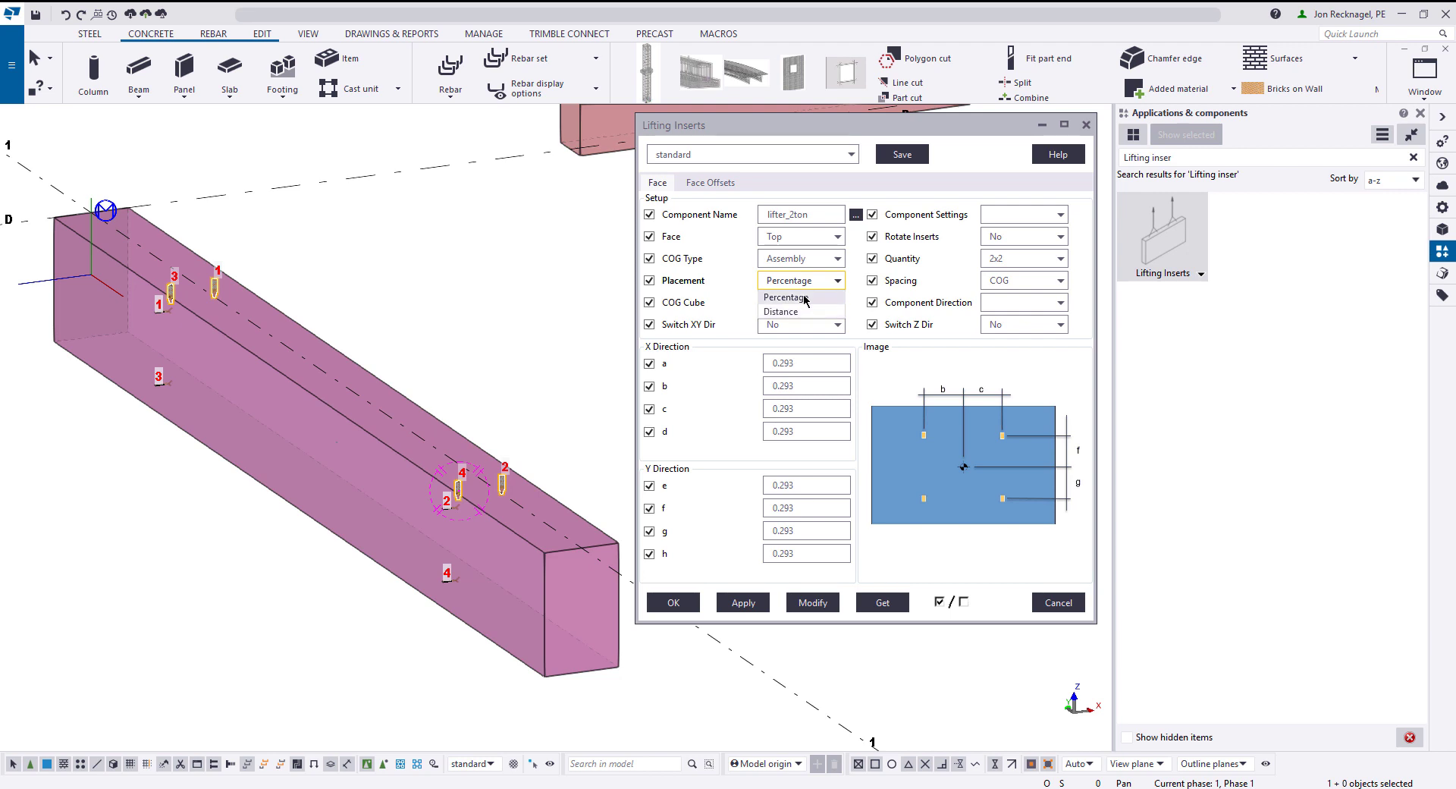
left_click(954, 369)
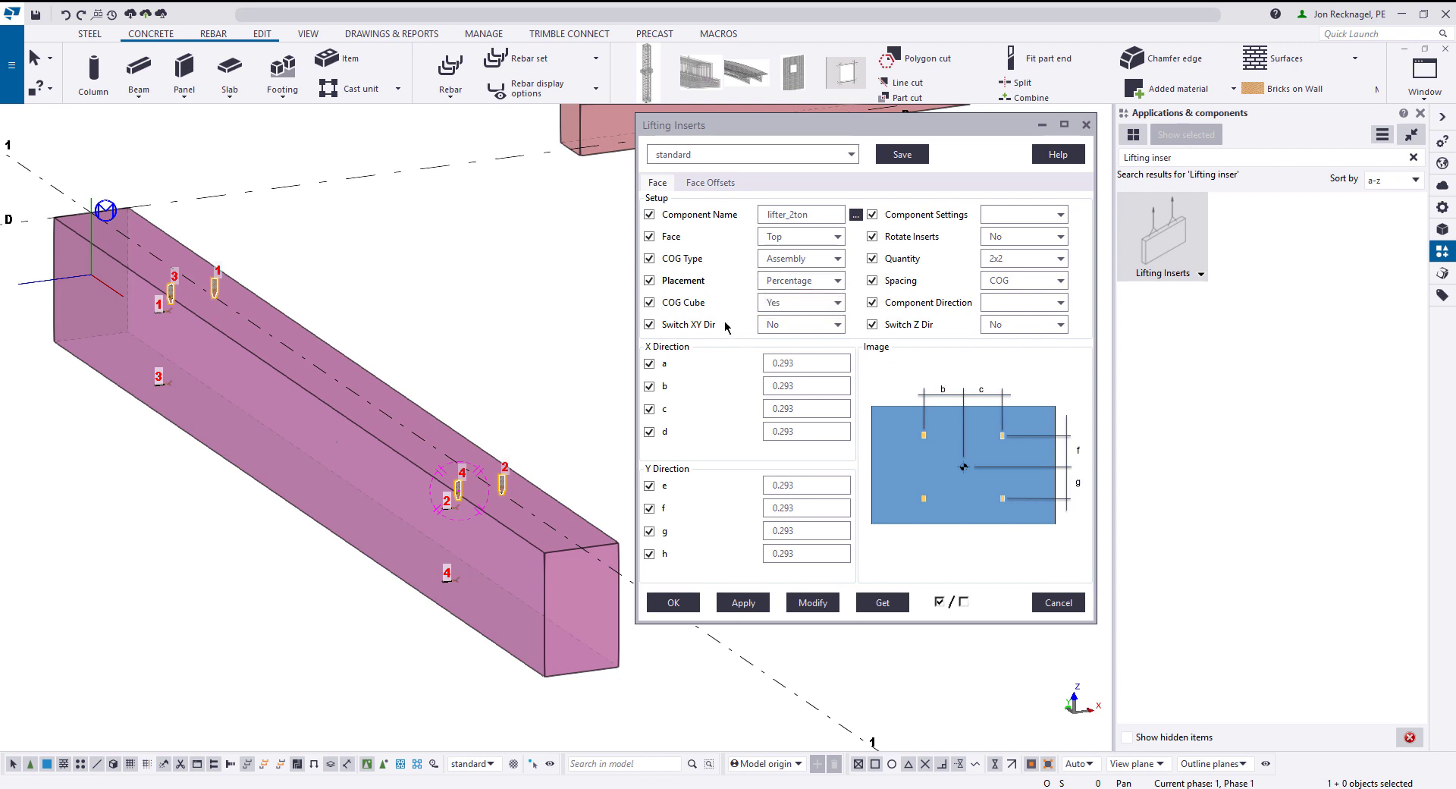
scroll(457, 491, "up", 2)
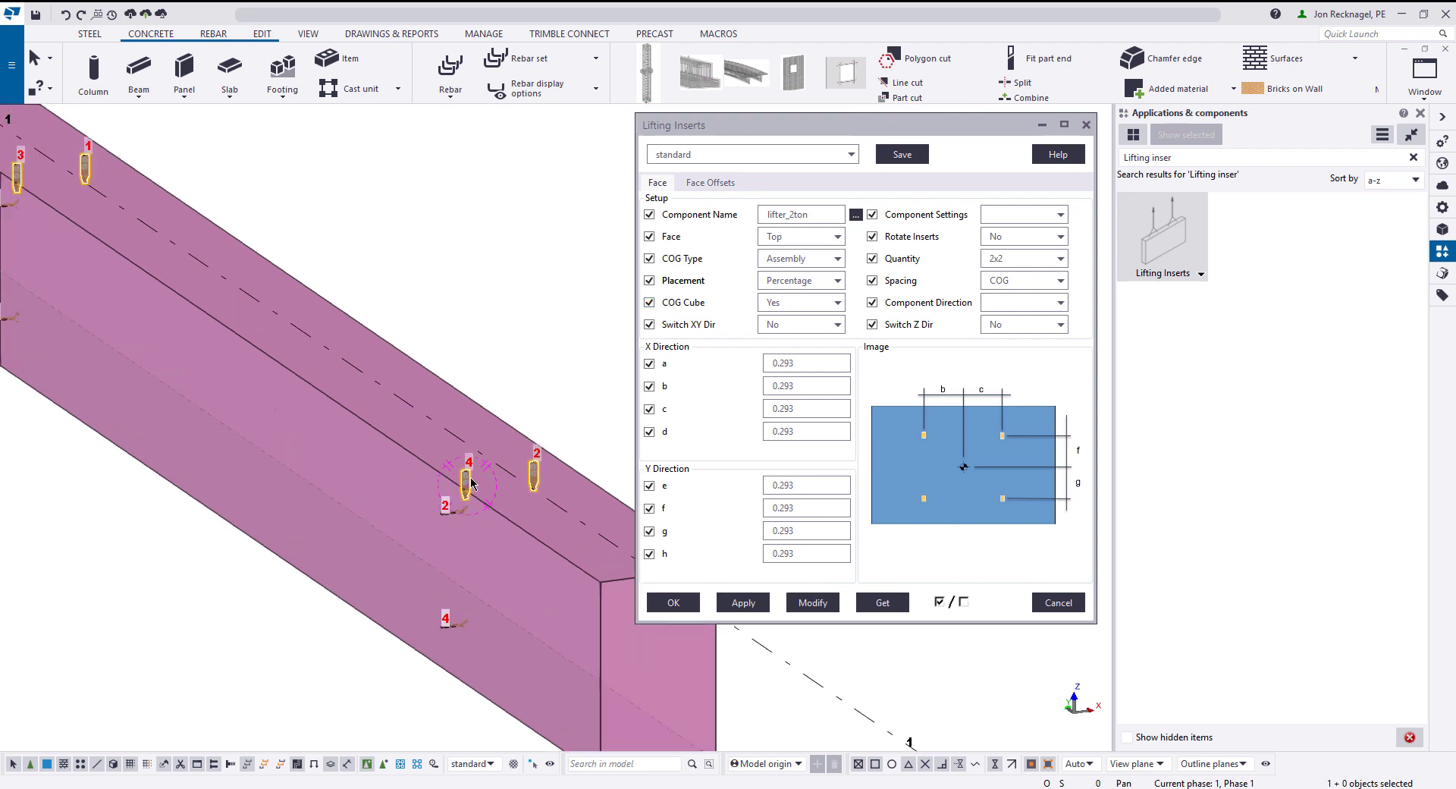
scroll(319, 341, "up", 3)
middle_click_drag(350, 437, 392, 533, "ctrl")
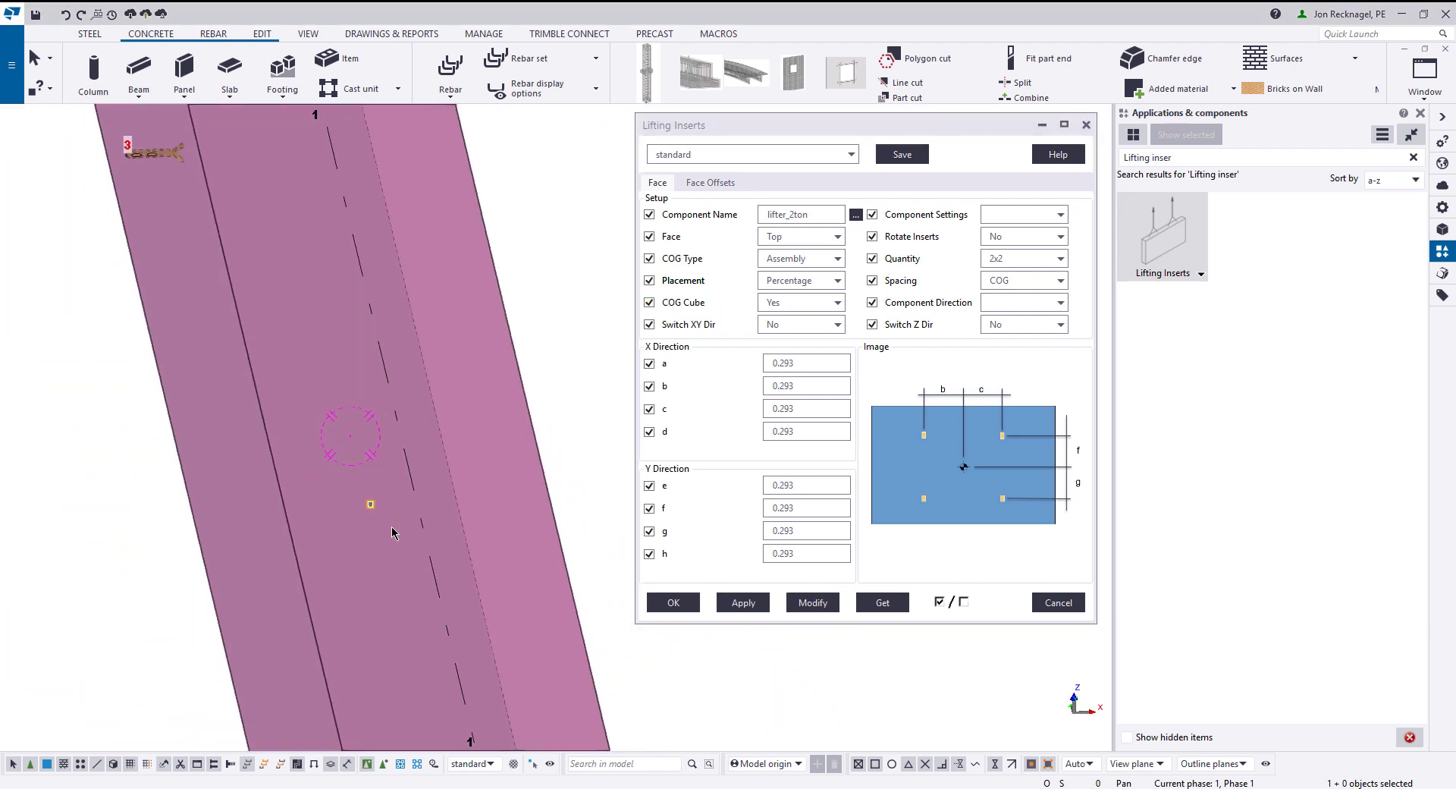
scroll(393, 533, "up", 5)
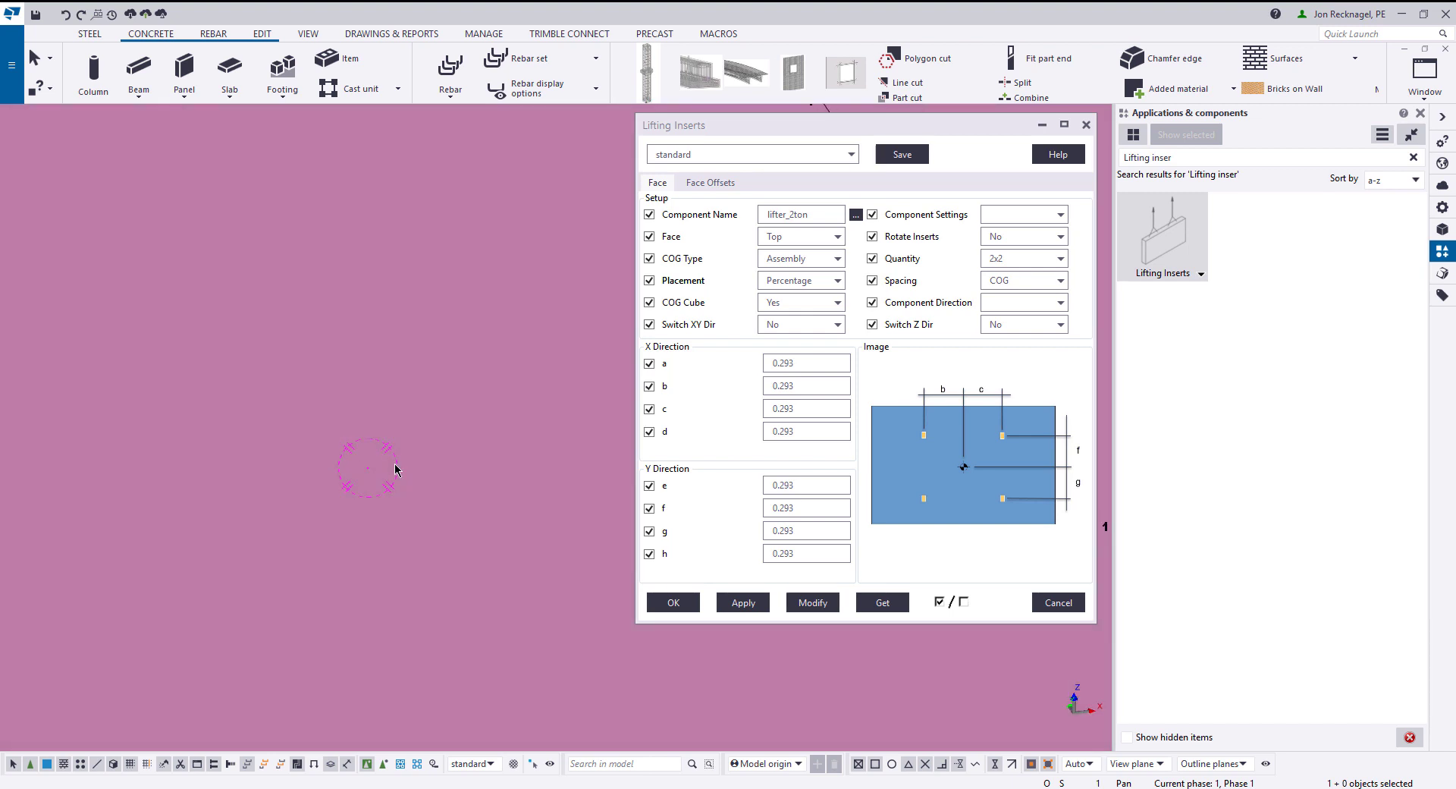
scroll(269, 490, "down", 3)
middle_click_drag(126, 532, 312, 472)
scroll(308, 472, "up", 2)
middle_click_drag(159, 480, 286, 486)
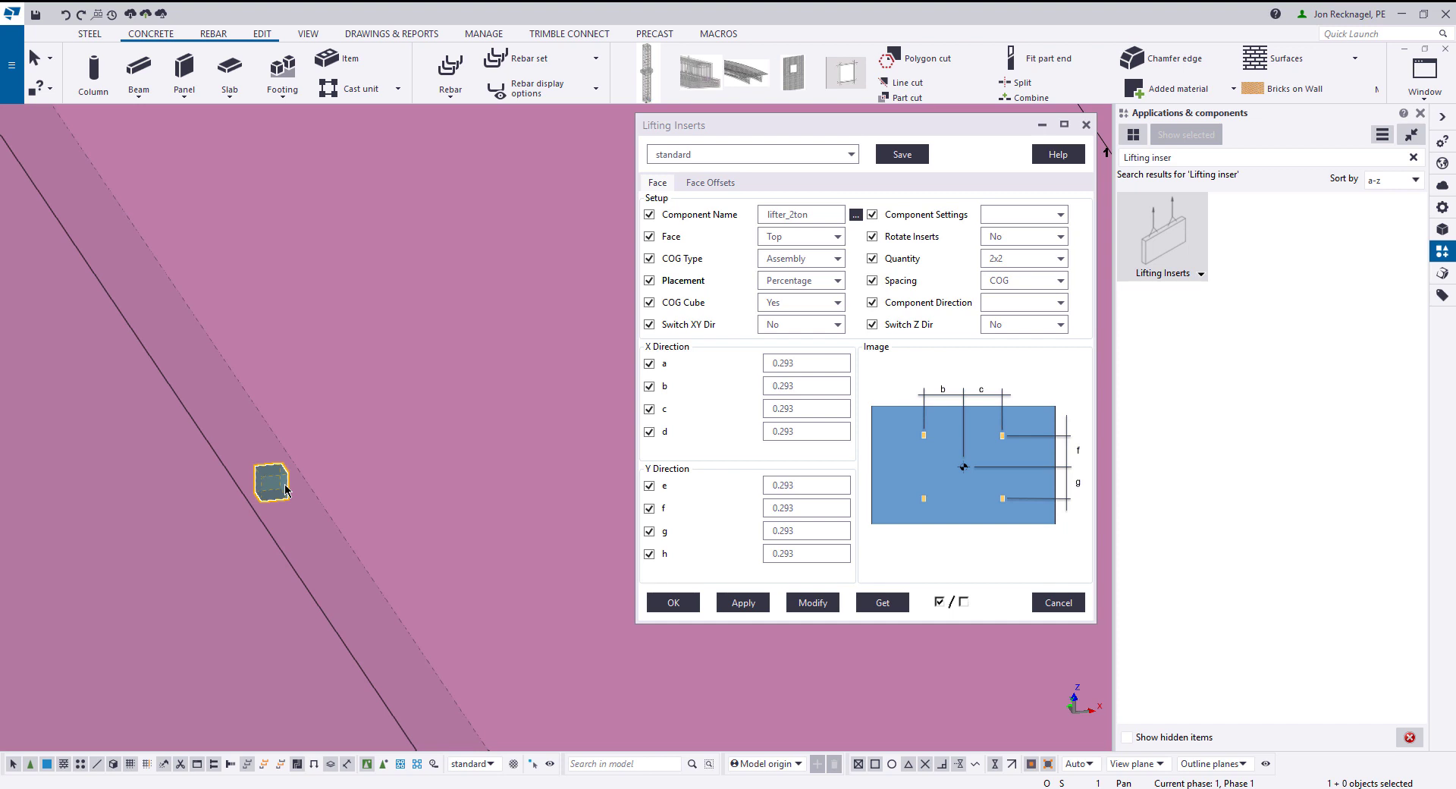
scroll(285, 489, "down", 5)
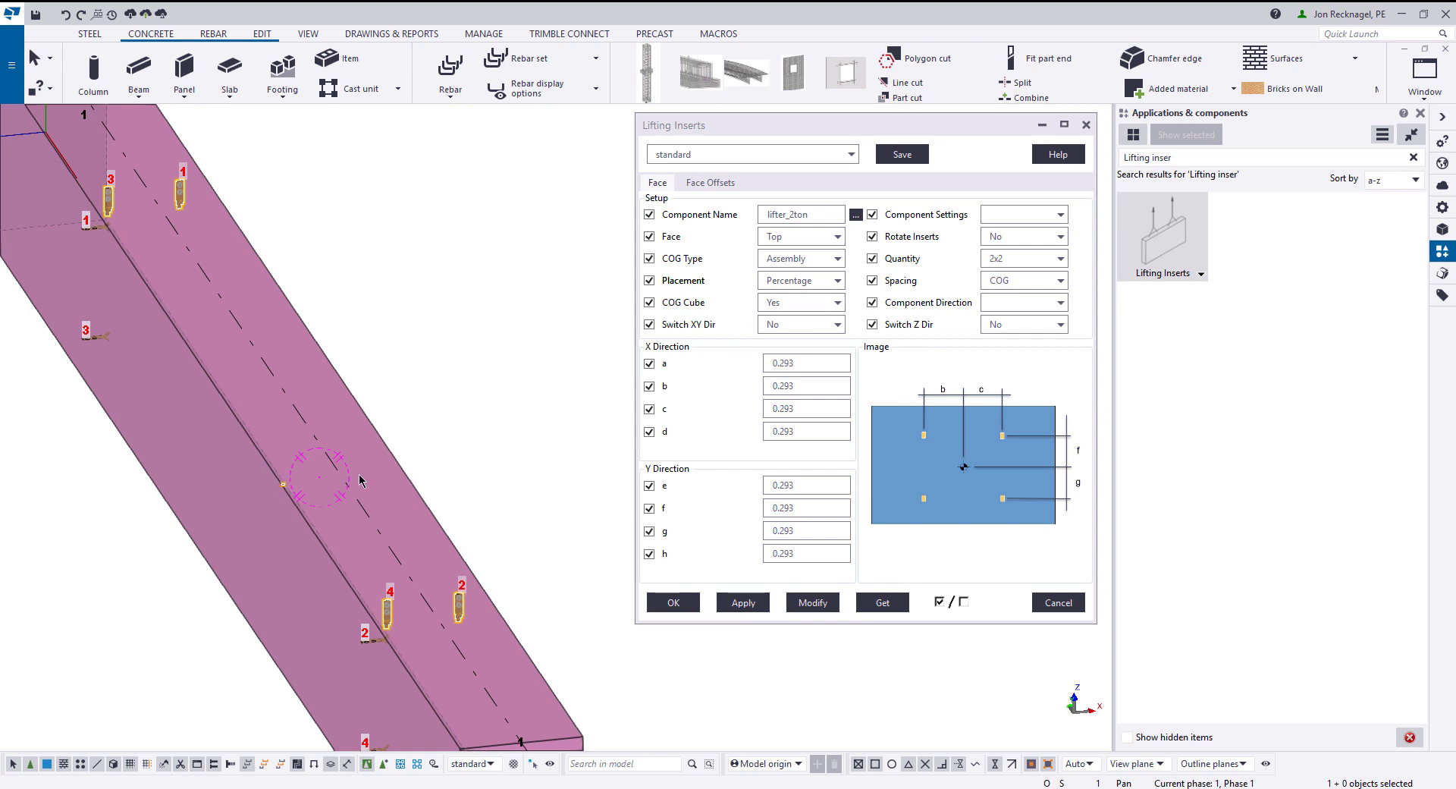
scroll(361, 480, "down", 3)
scroll(361, 479, "up", 3)
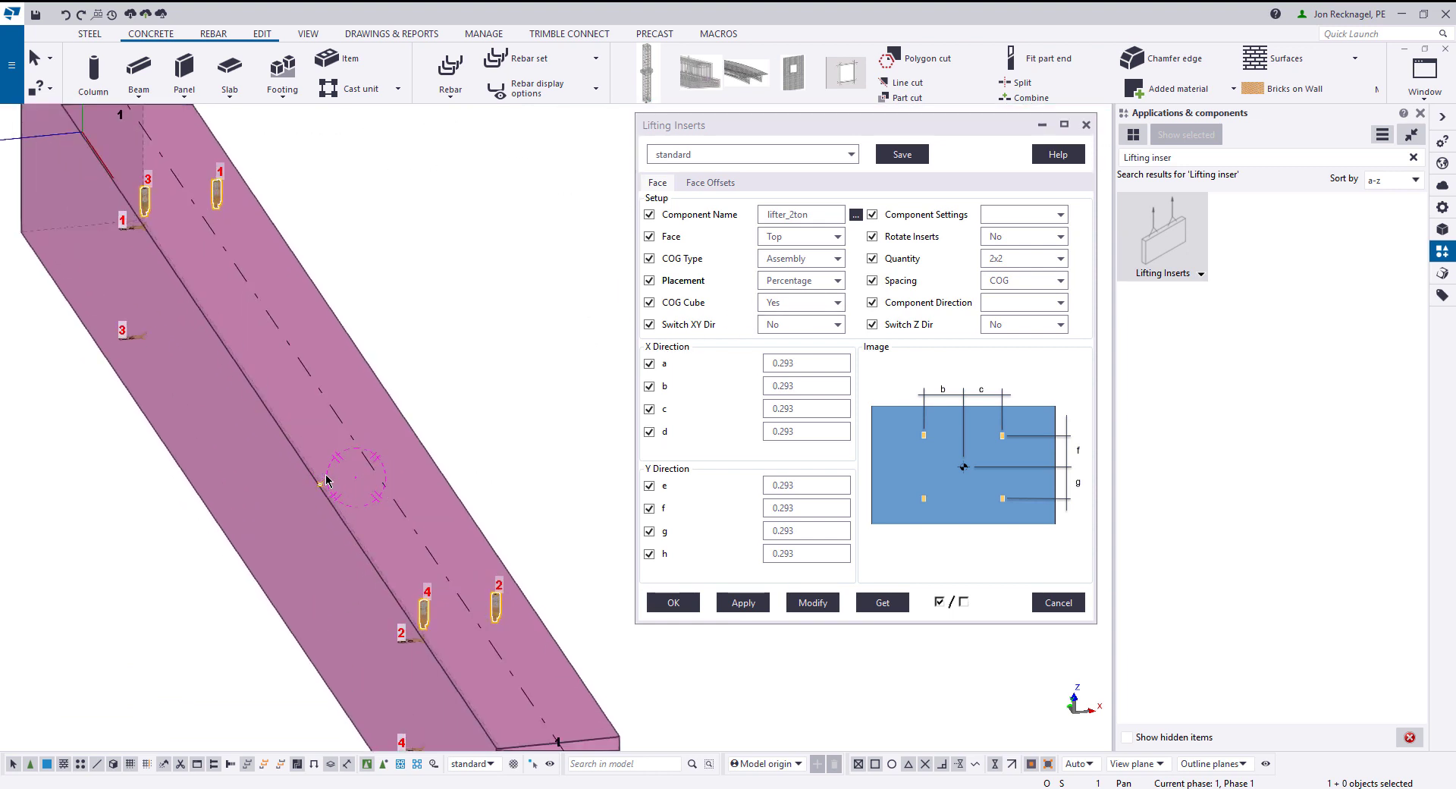
left_click(810, 303)
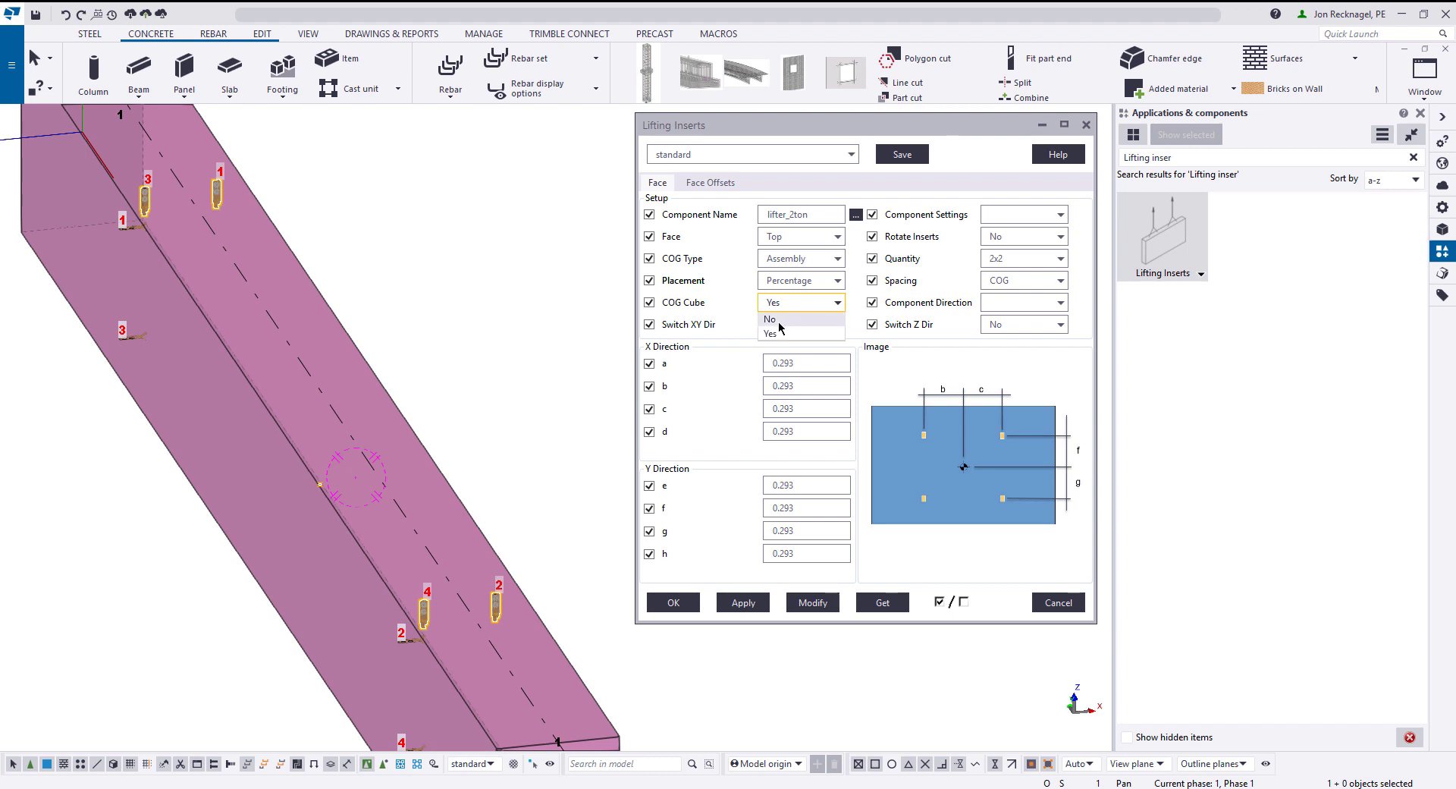
left_click(711, 308)
scroll(532, 374, "down", 3)
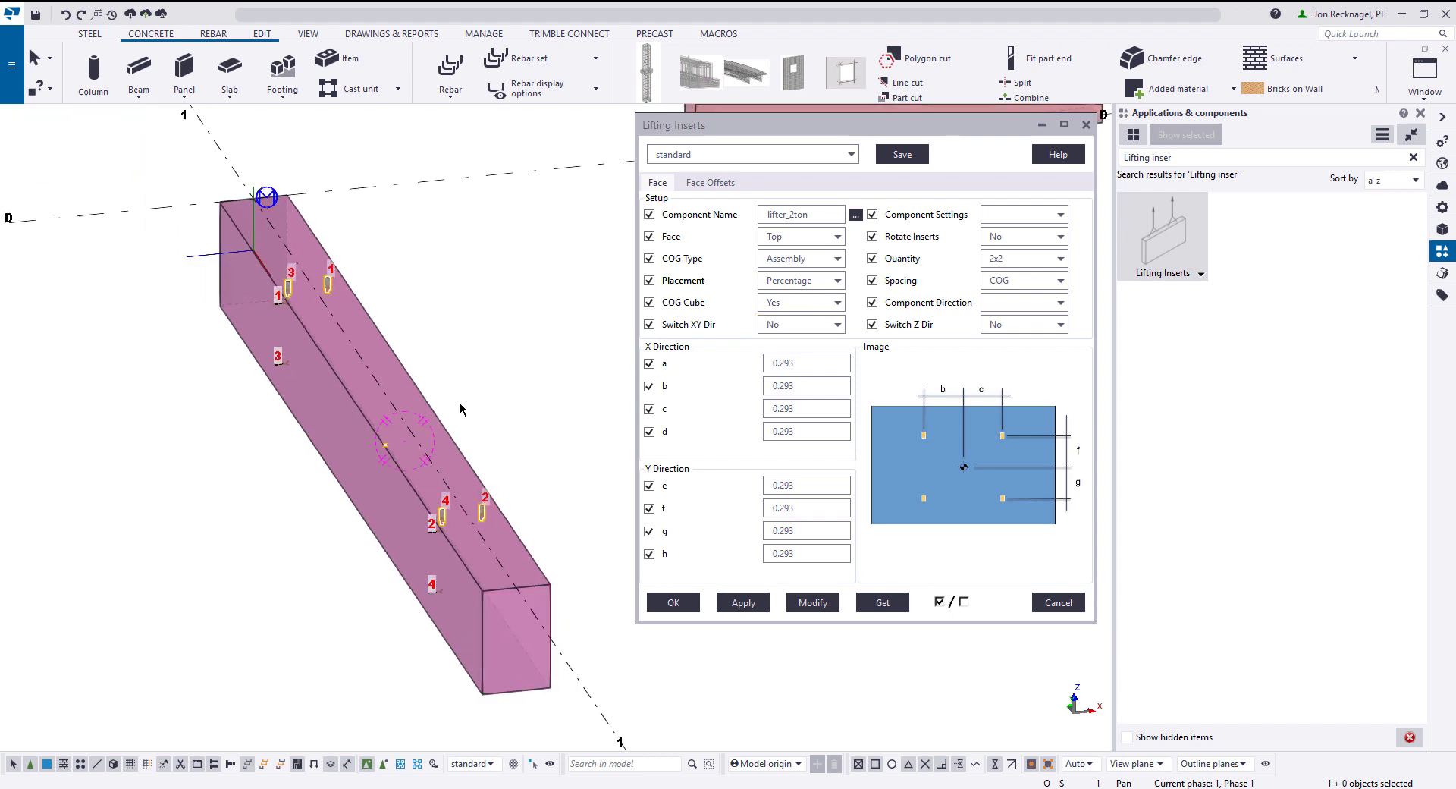
scroll(481, 524, "up", 3)
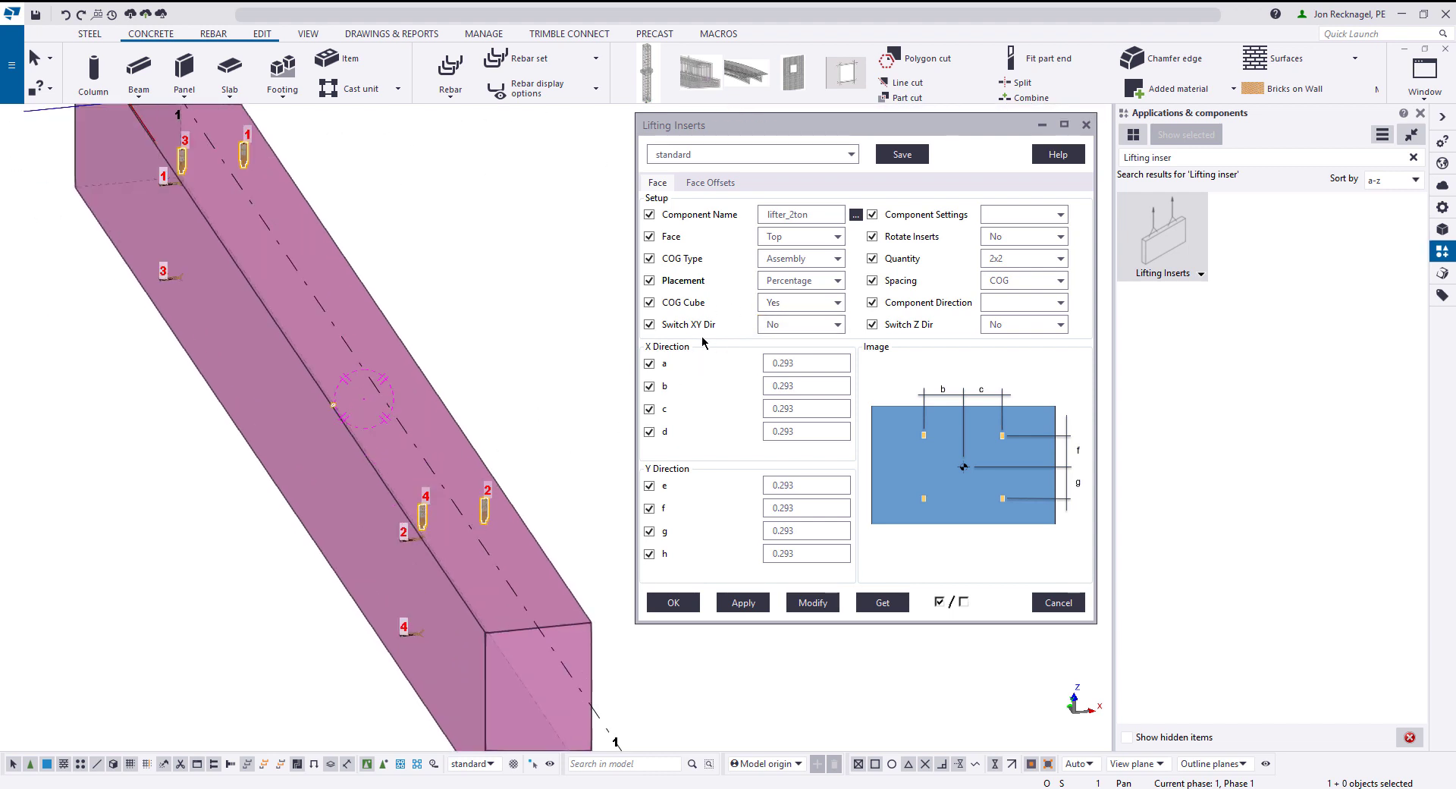
scroll(456, 471, "down", 2)
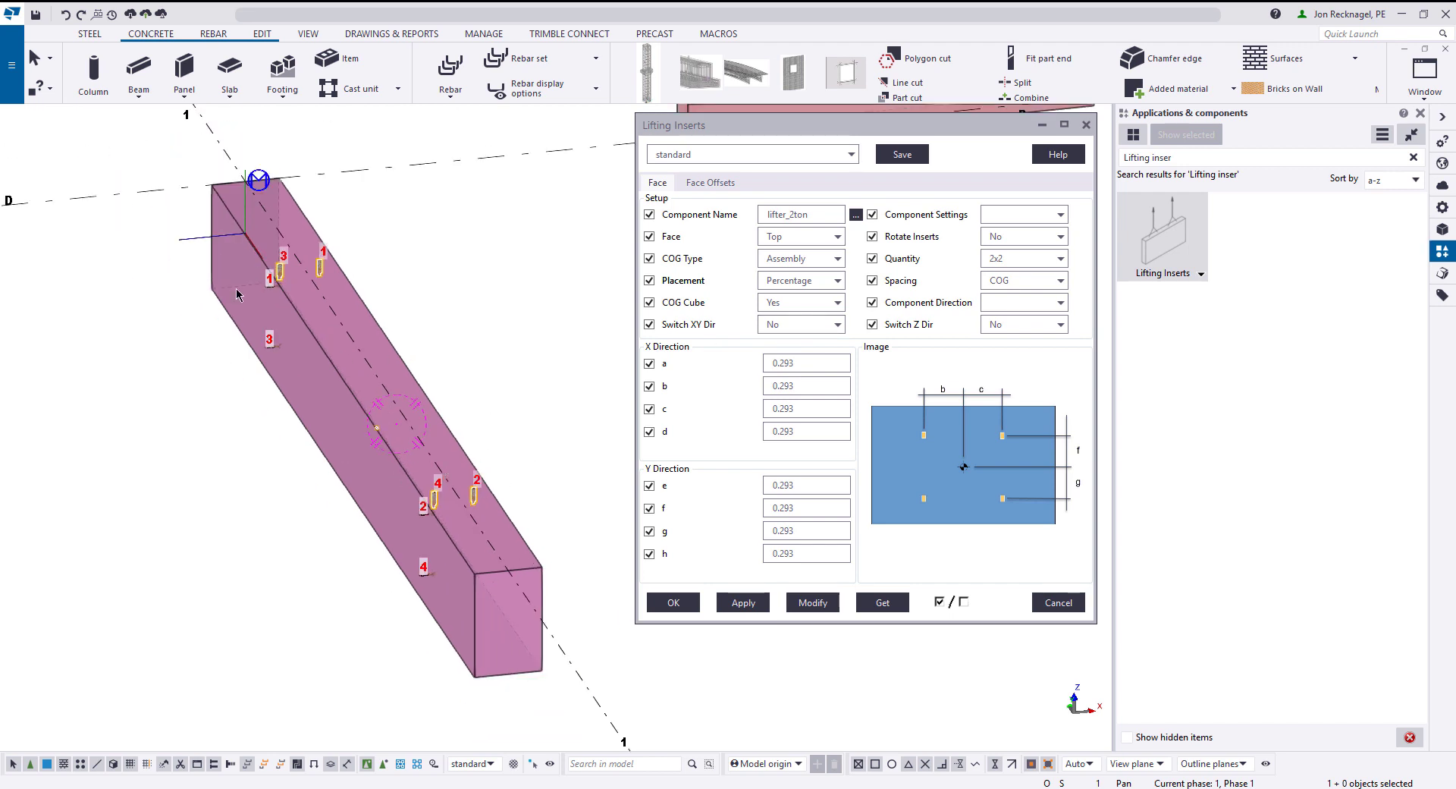
scroll(455, 455, "down", 5)
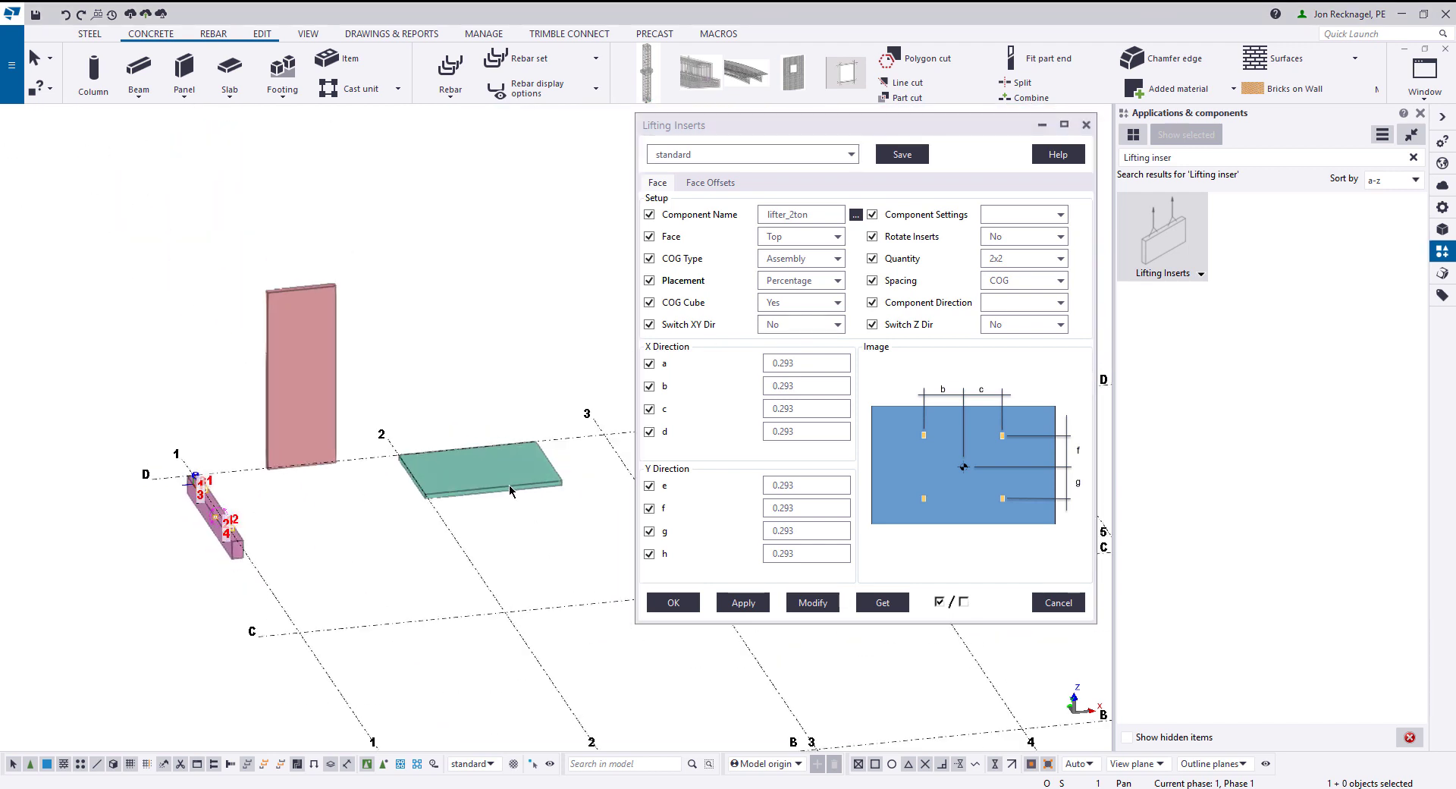
Examine the placement and numbering of the lifting inserts on the beam's top and front faces
scroll(221, 512, "up", 5)
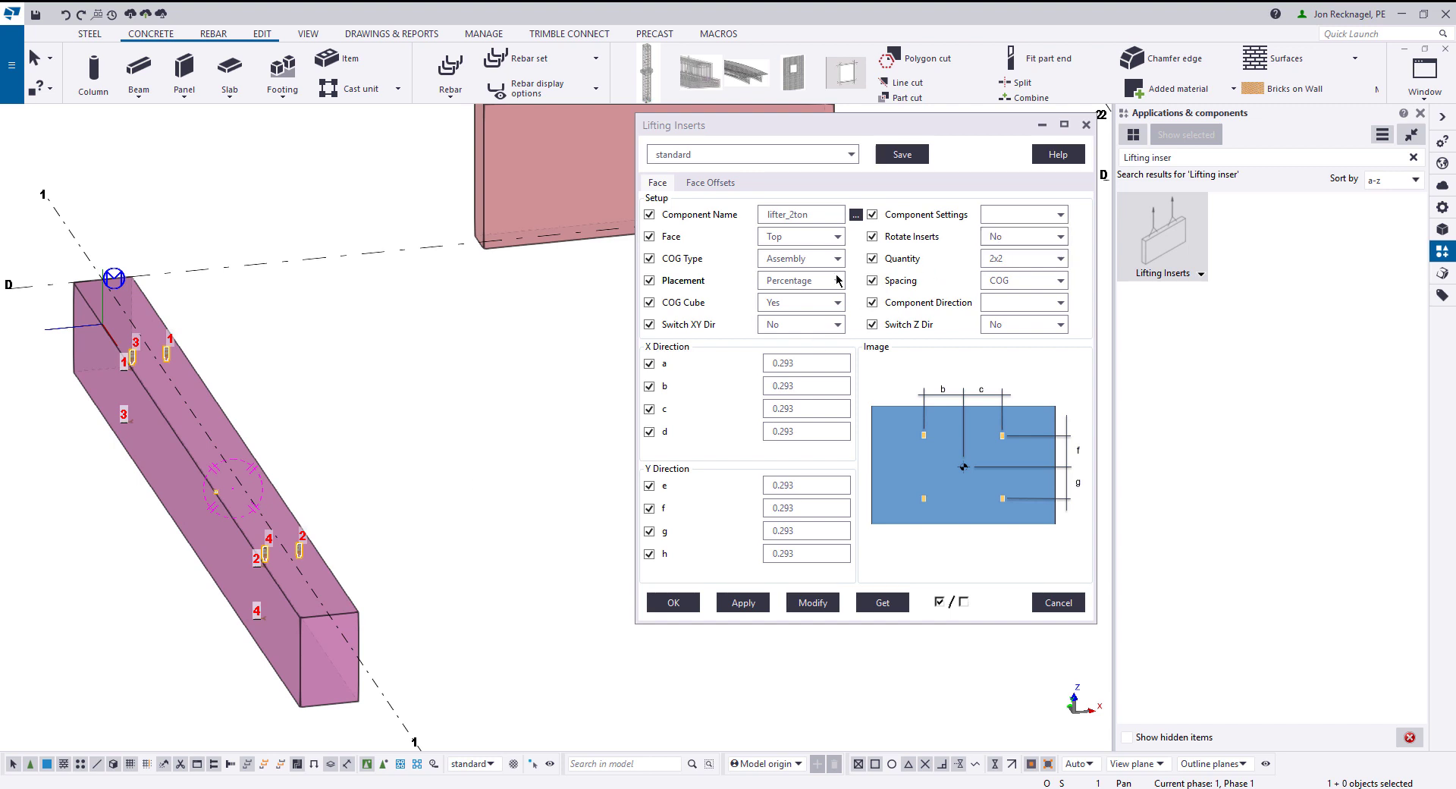
scroll(241, 535, "down", 2)
scroll(241, 535, "up", 4)
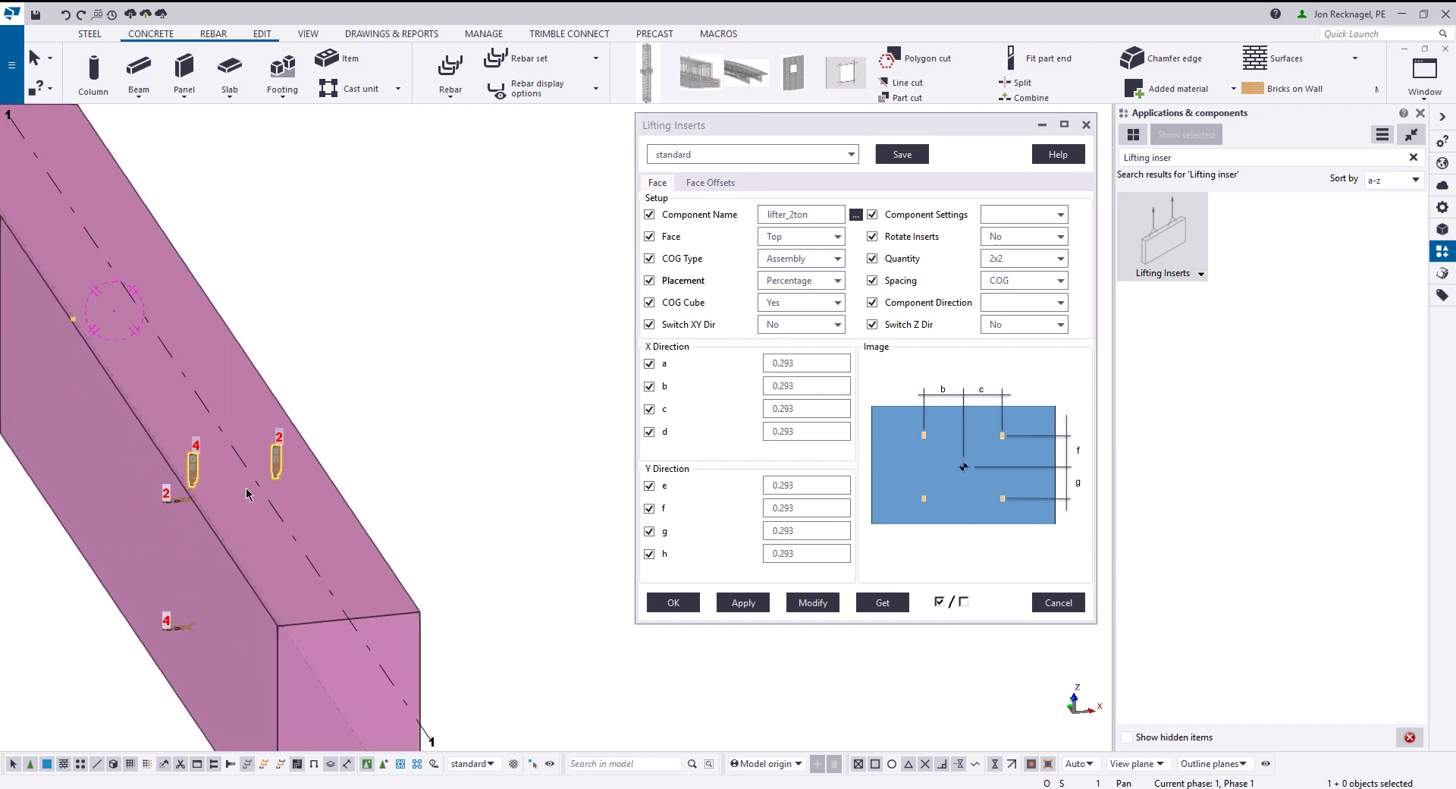
scroll(317, 474, "down", 2)
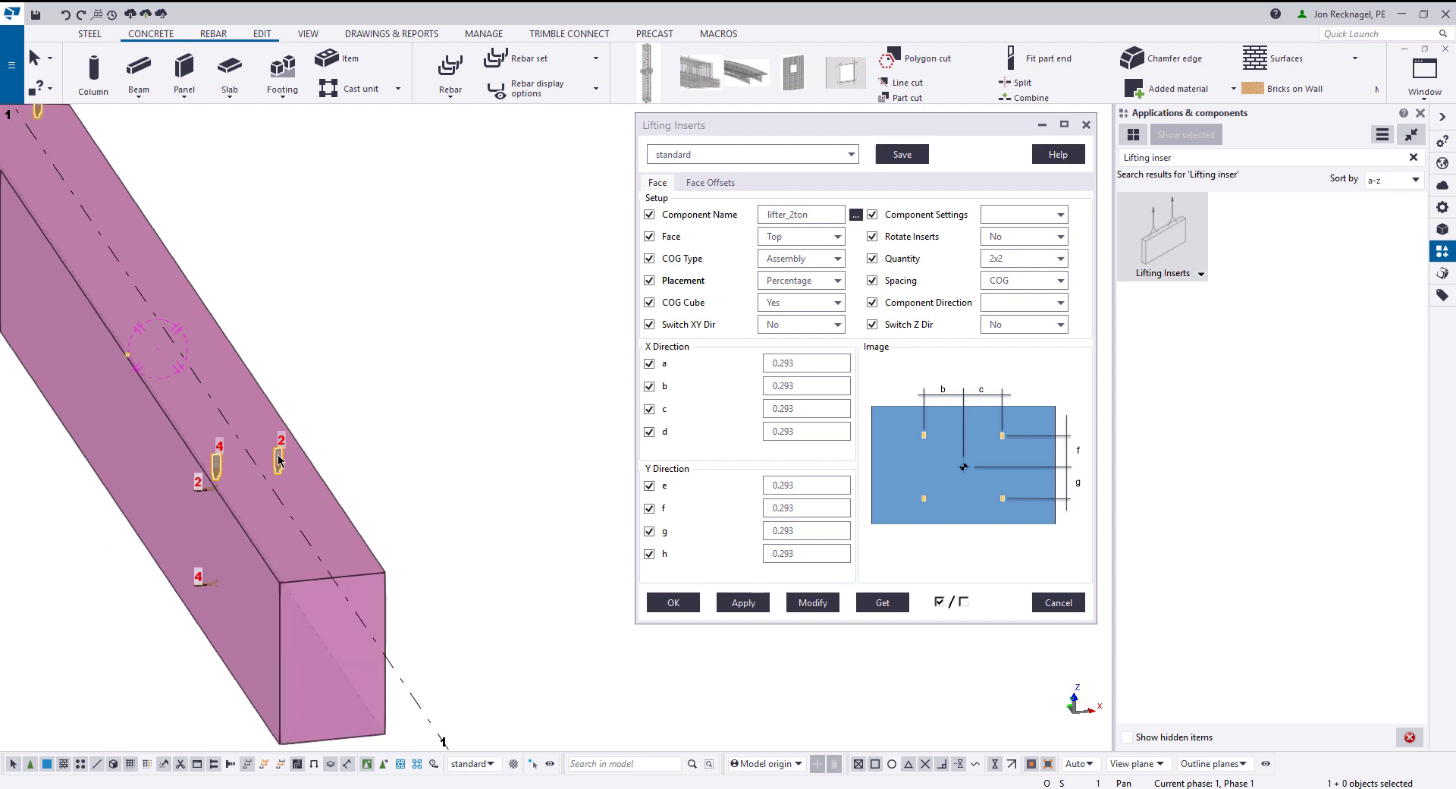
scroll(162, 351, "down", 2)
scroll(410, 336, "down", 5)
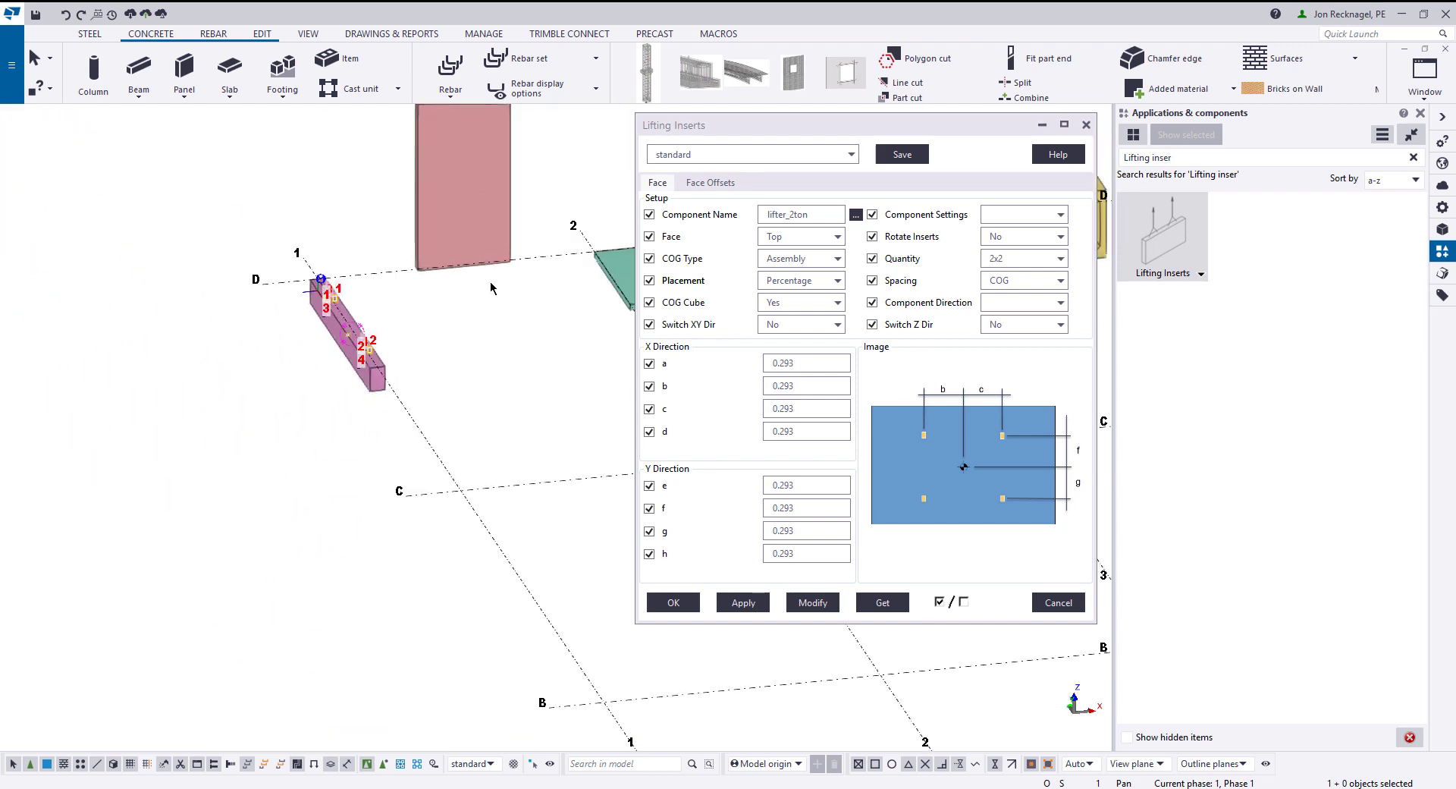
middle_click_drag(494, 289, 206, 402)
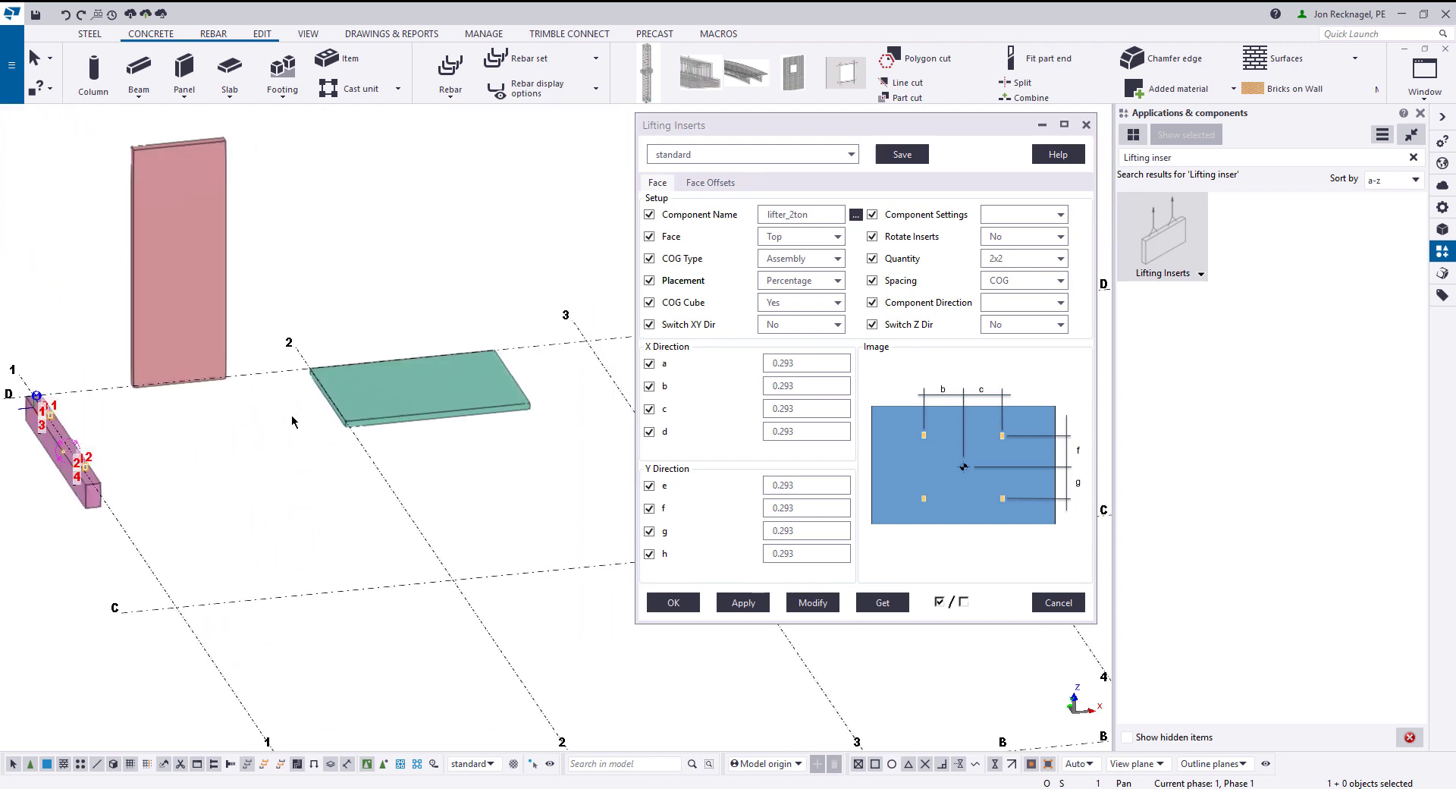
scroll(293, 422, "up", 8)
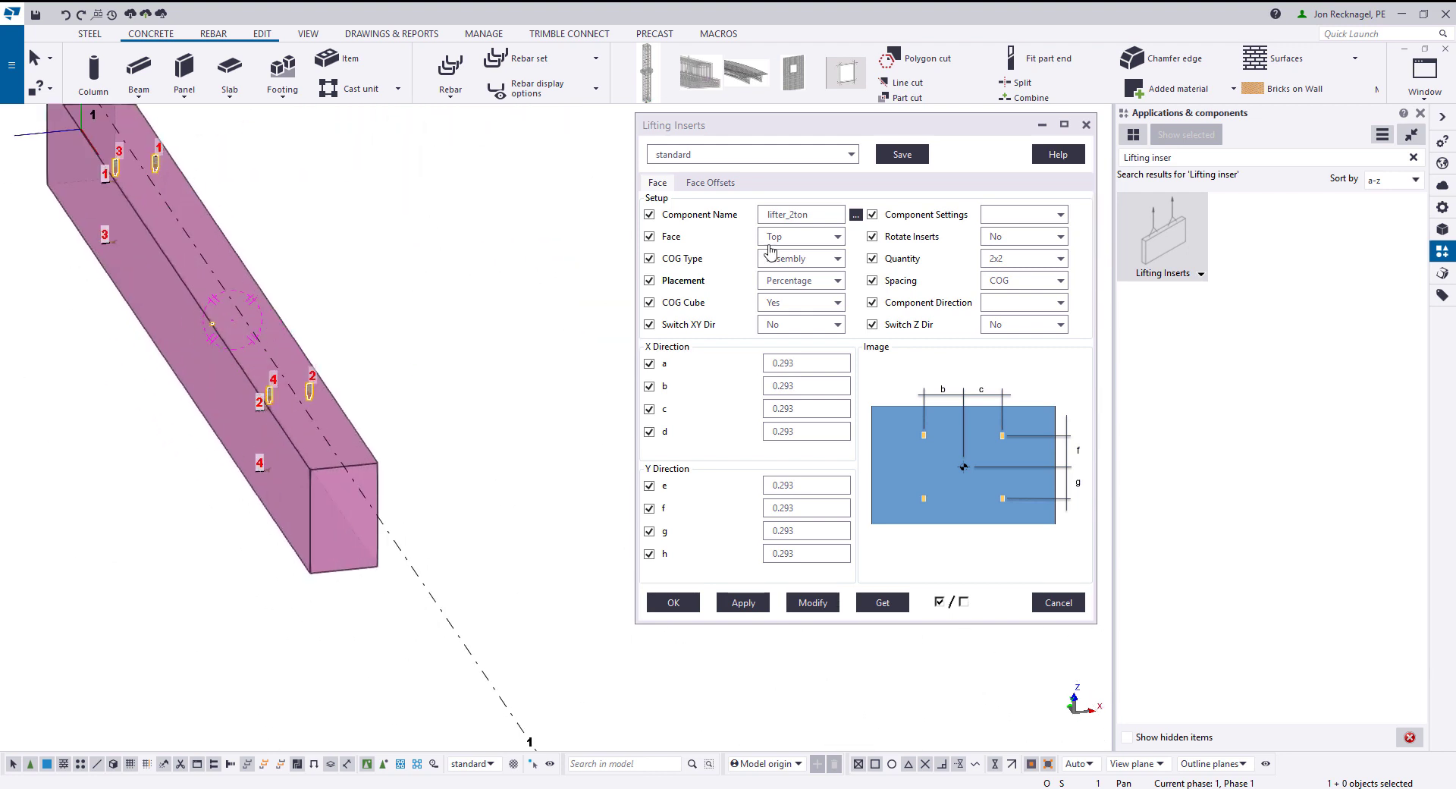
Review the Quantity options and compare the Edge and COG spacing diagrams, leaving Spacing on COG
left_click(1015, 265)
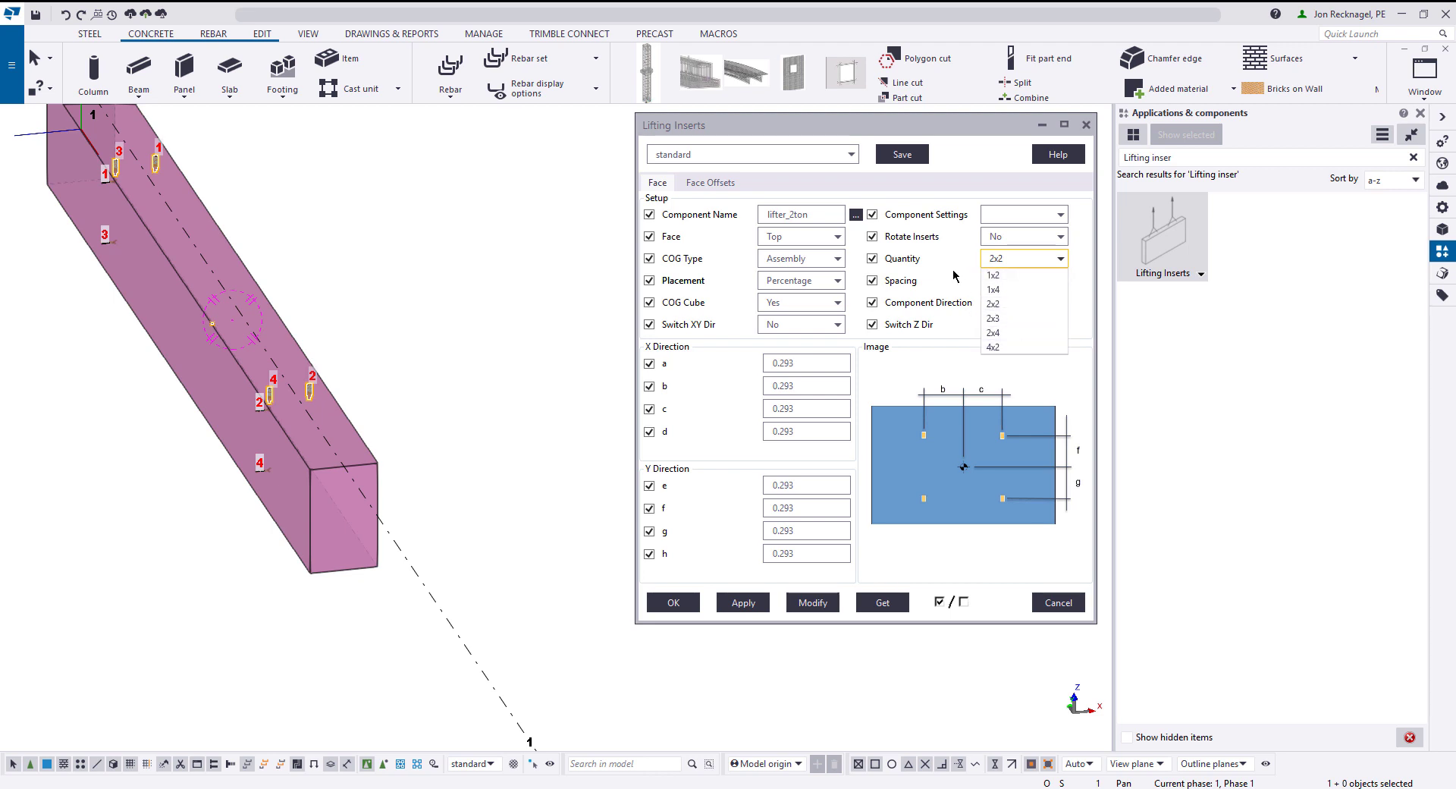
left_click(1016, 262)
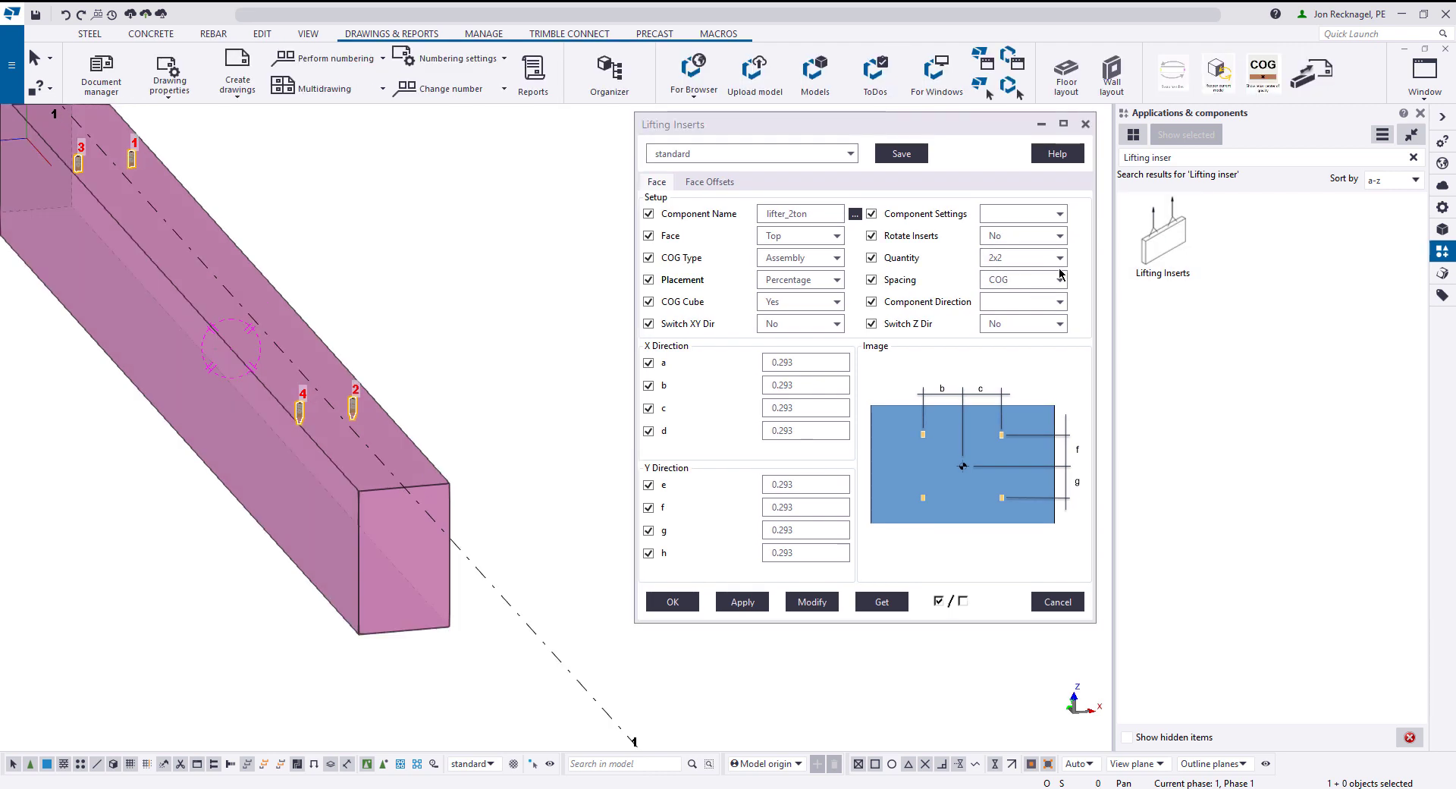
left_click(1060, 280)
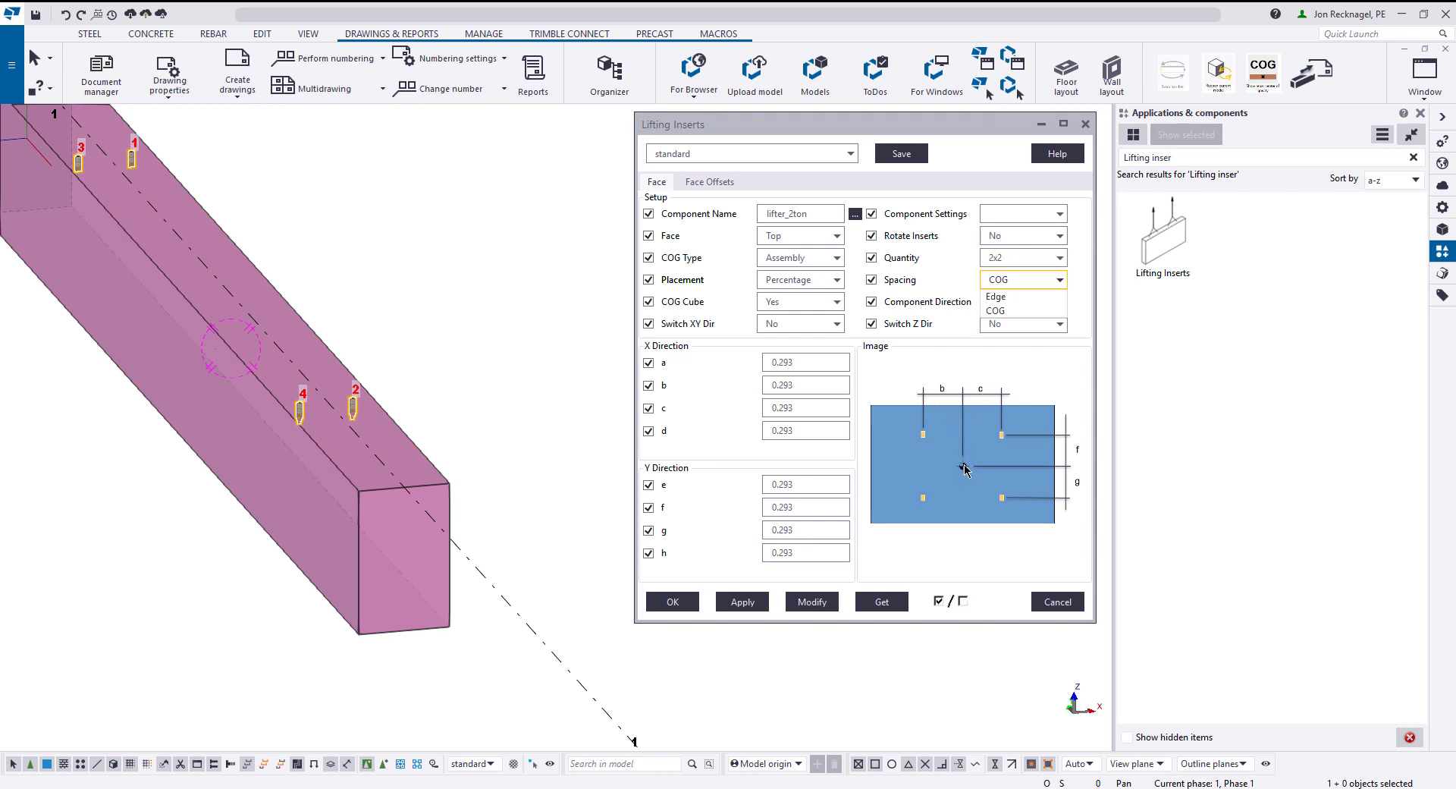
left_click(1001, 299)
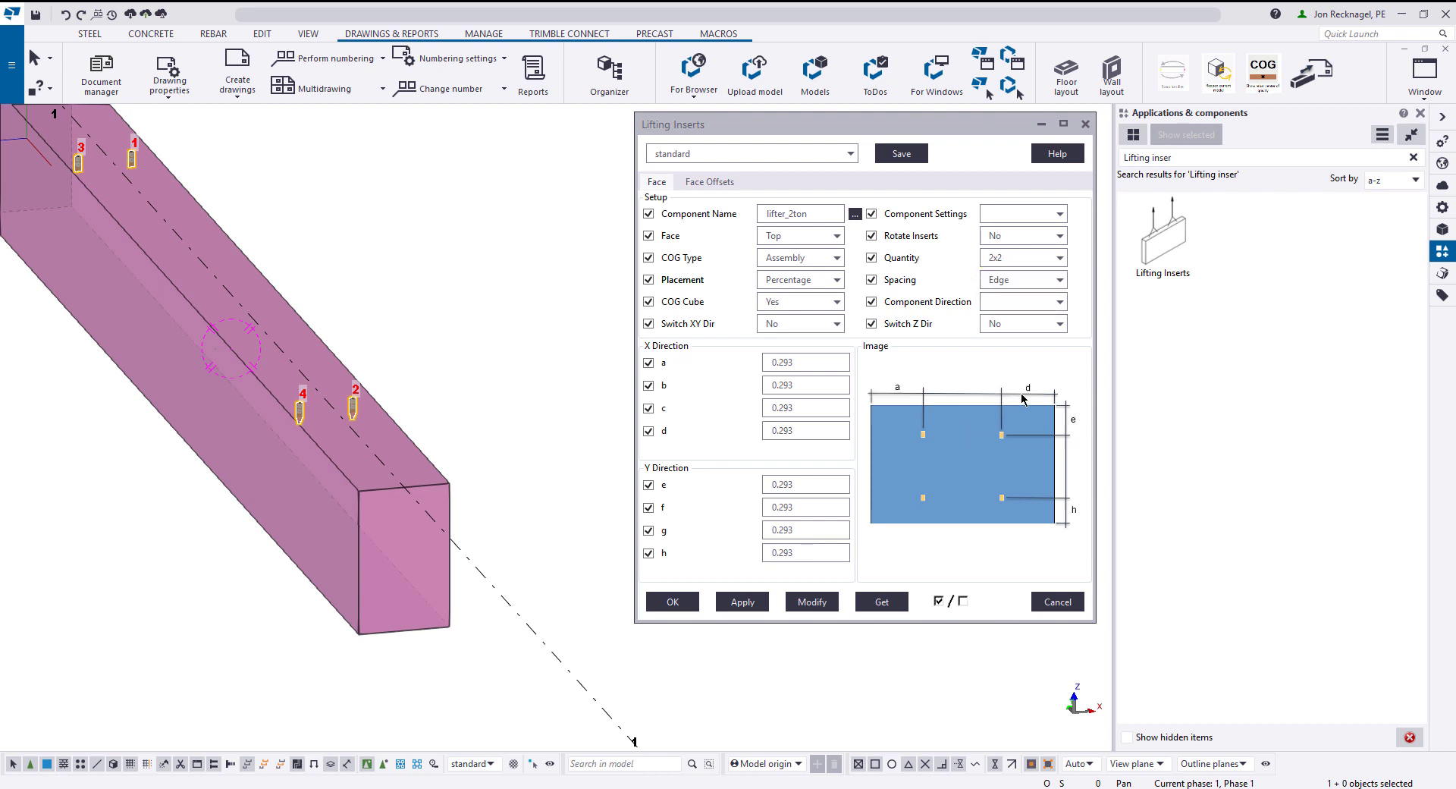
left_click(1009, 281)
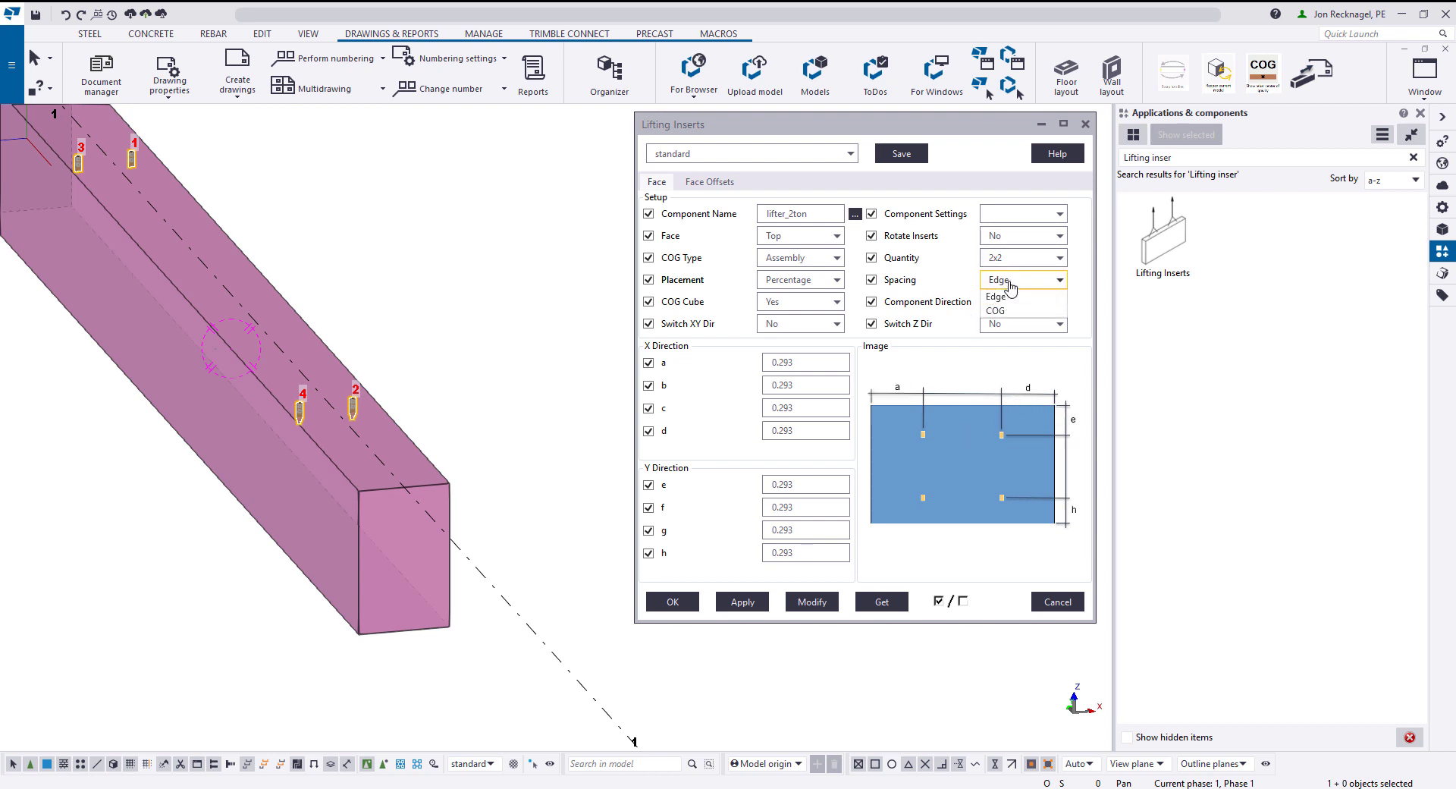
left_click(995, 310)
Set the Component Direction of the beam's top-face inserts to Horizontal, modify the component, and inspect the rotated inserts
left_click(1061, 302)
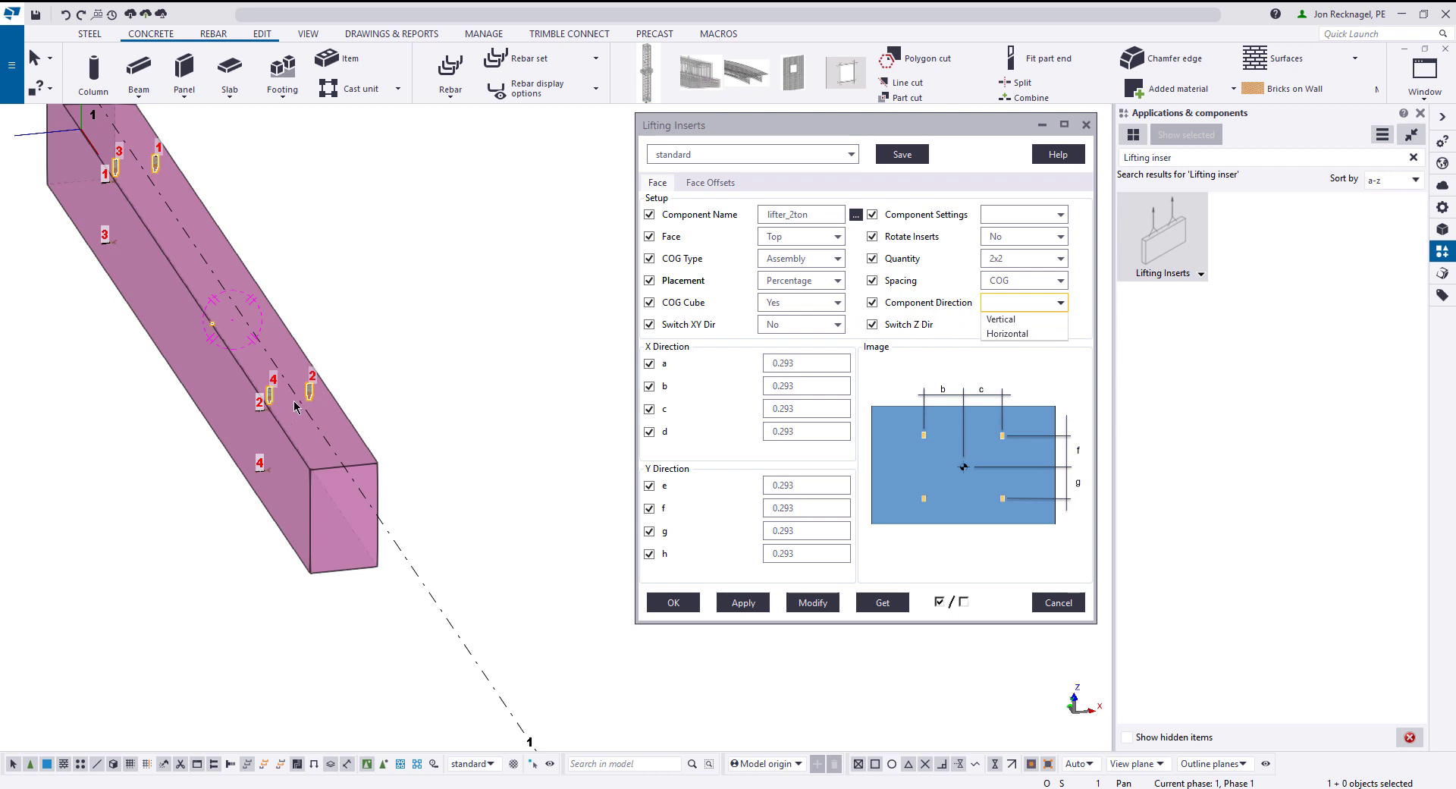
scroll(309, 389, "up", 5)
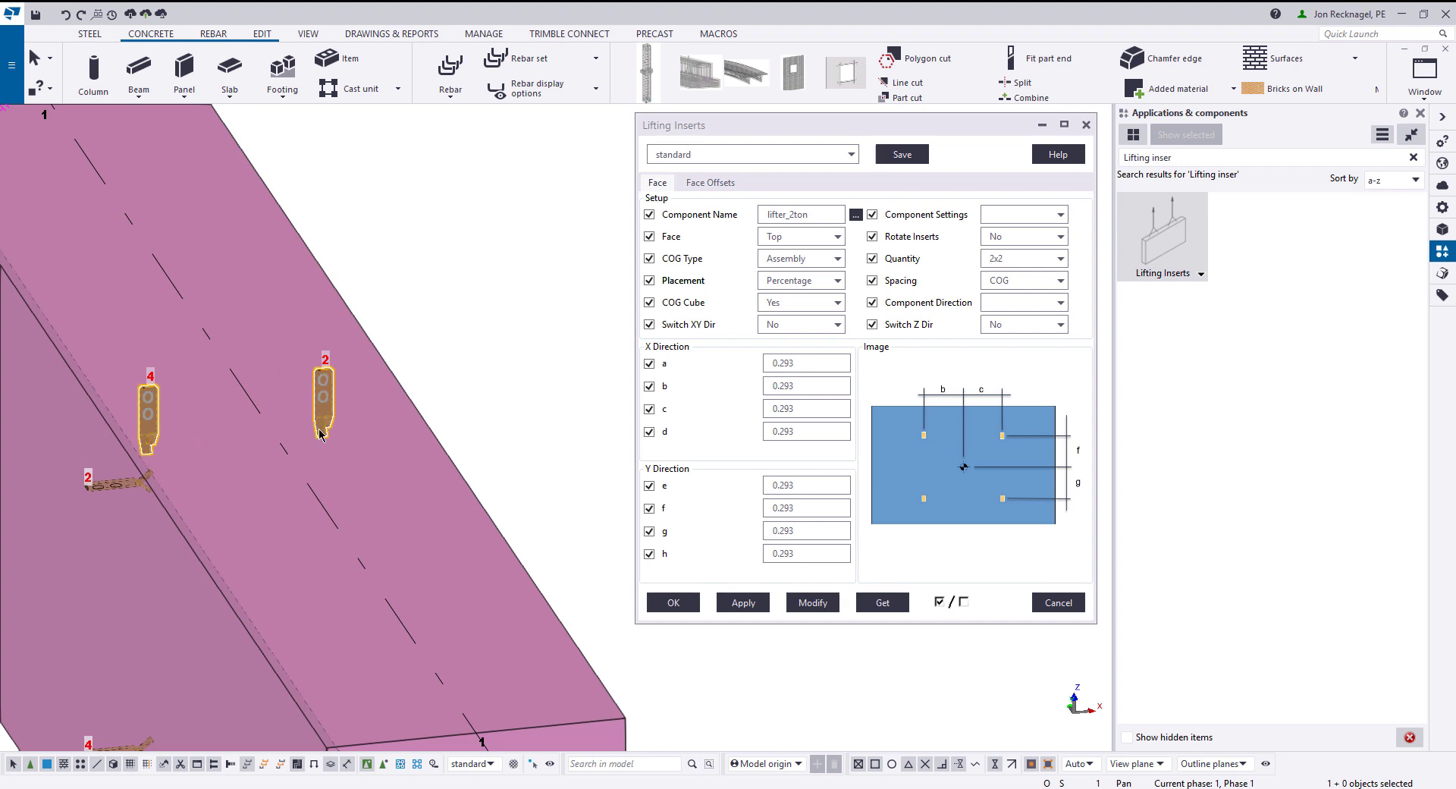
left_click(1060, 305)
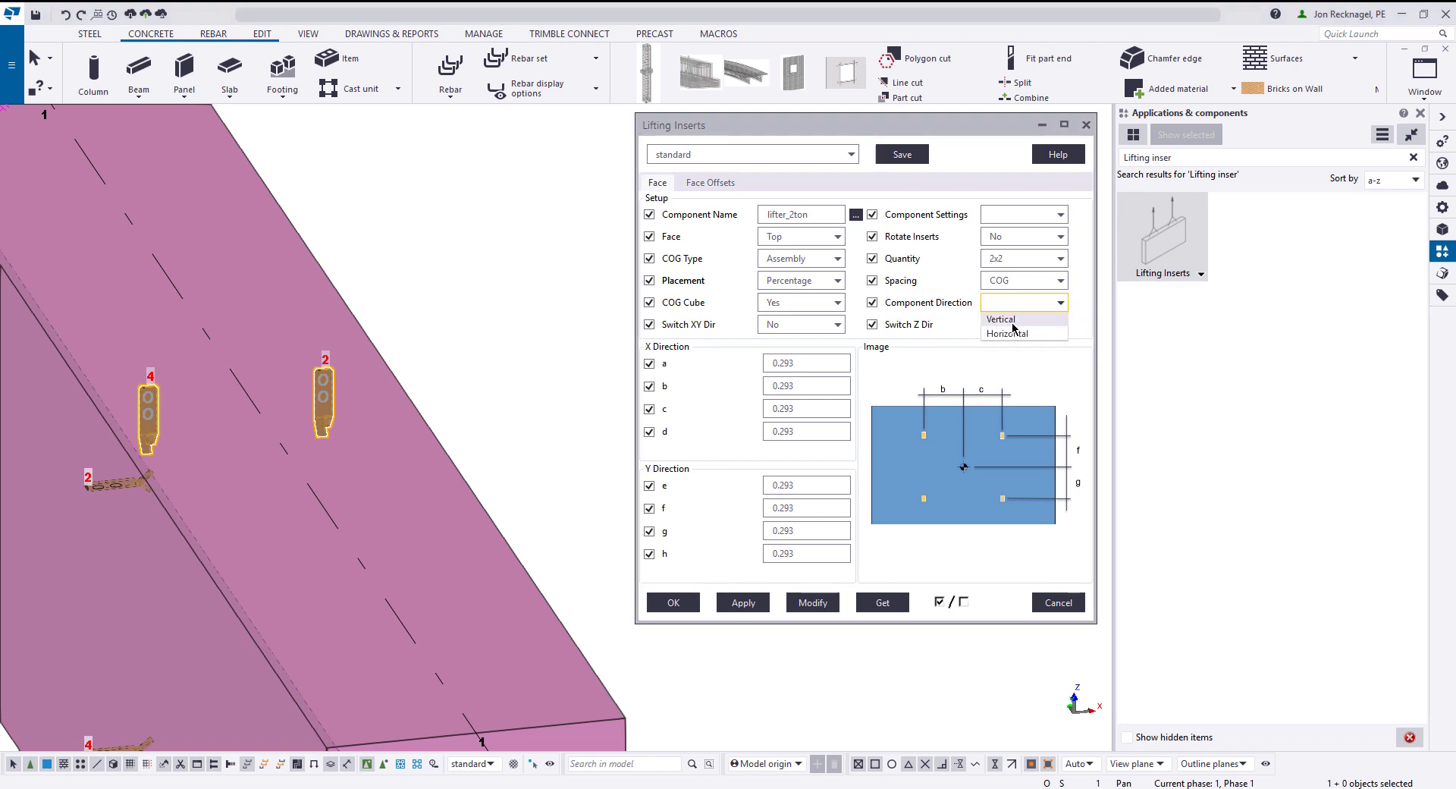
left_click(1007, 334)
left_click(813, 603)
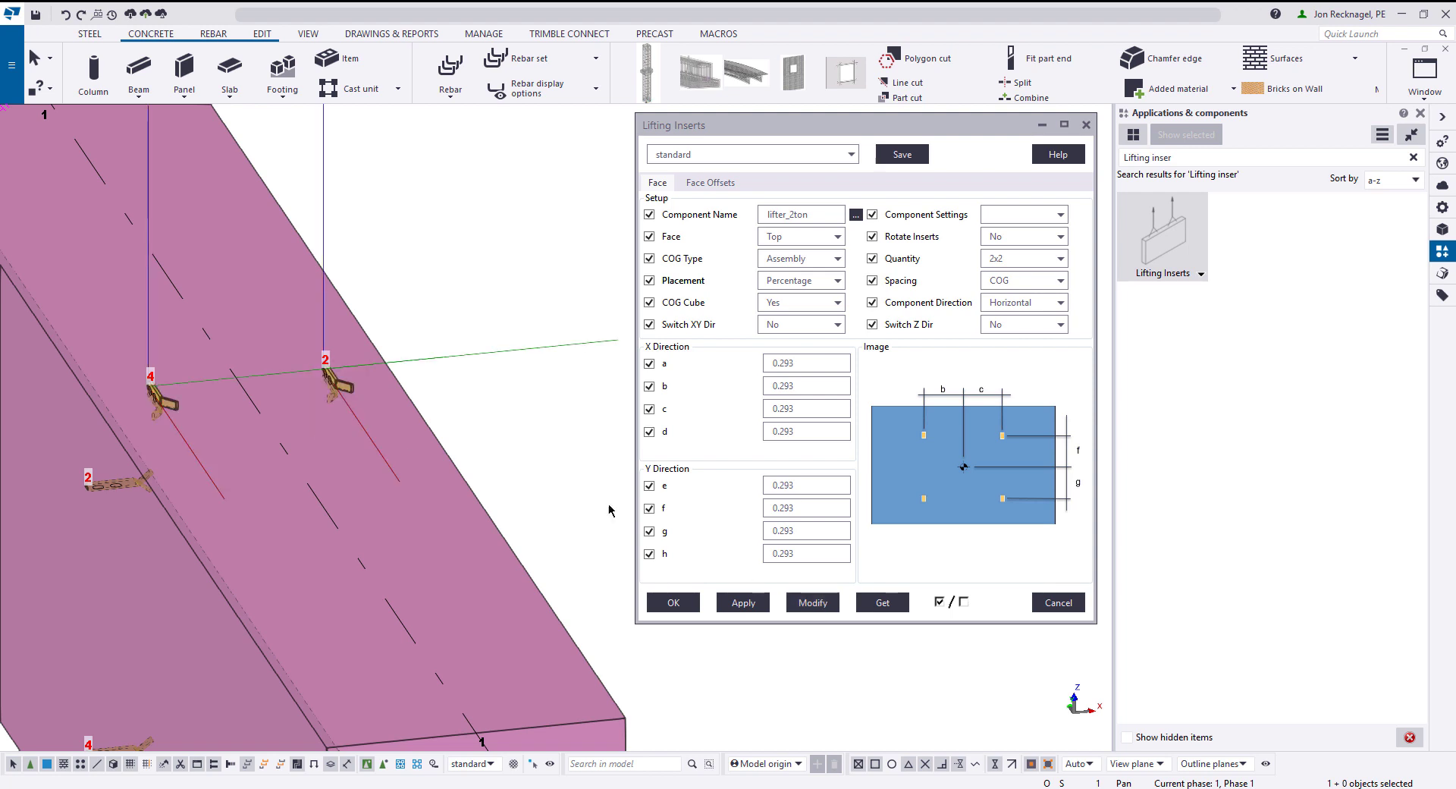
scroll(324, 389, "up", 1)
scroll(345, 387, "up", 1)
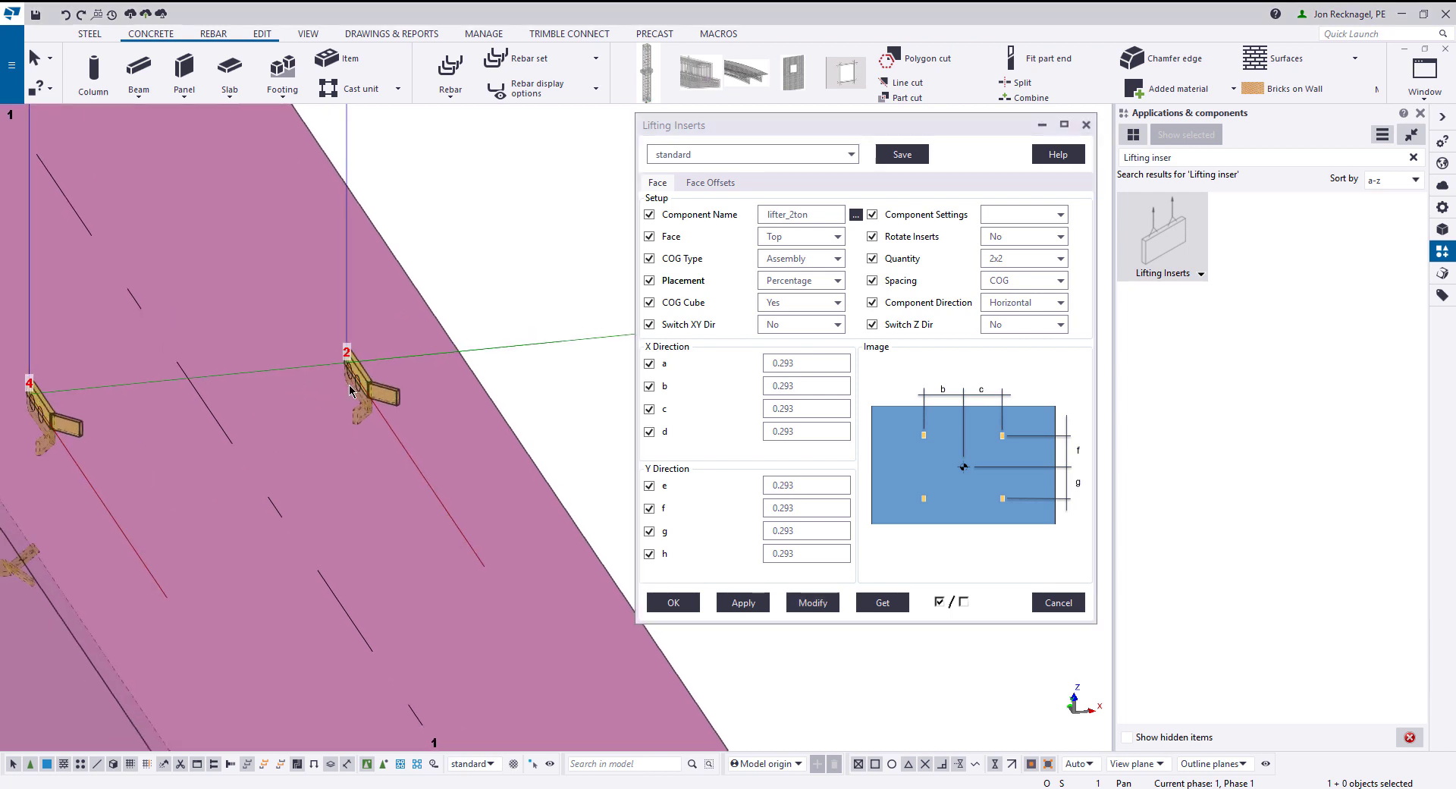
middle_click_drag(354, 385, 510, 387, "ctrl")
scroll(387, 386, "down", 2)
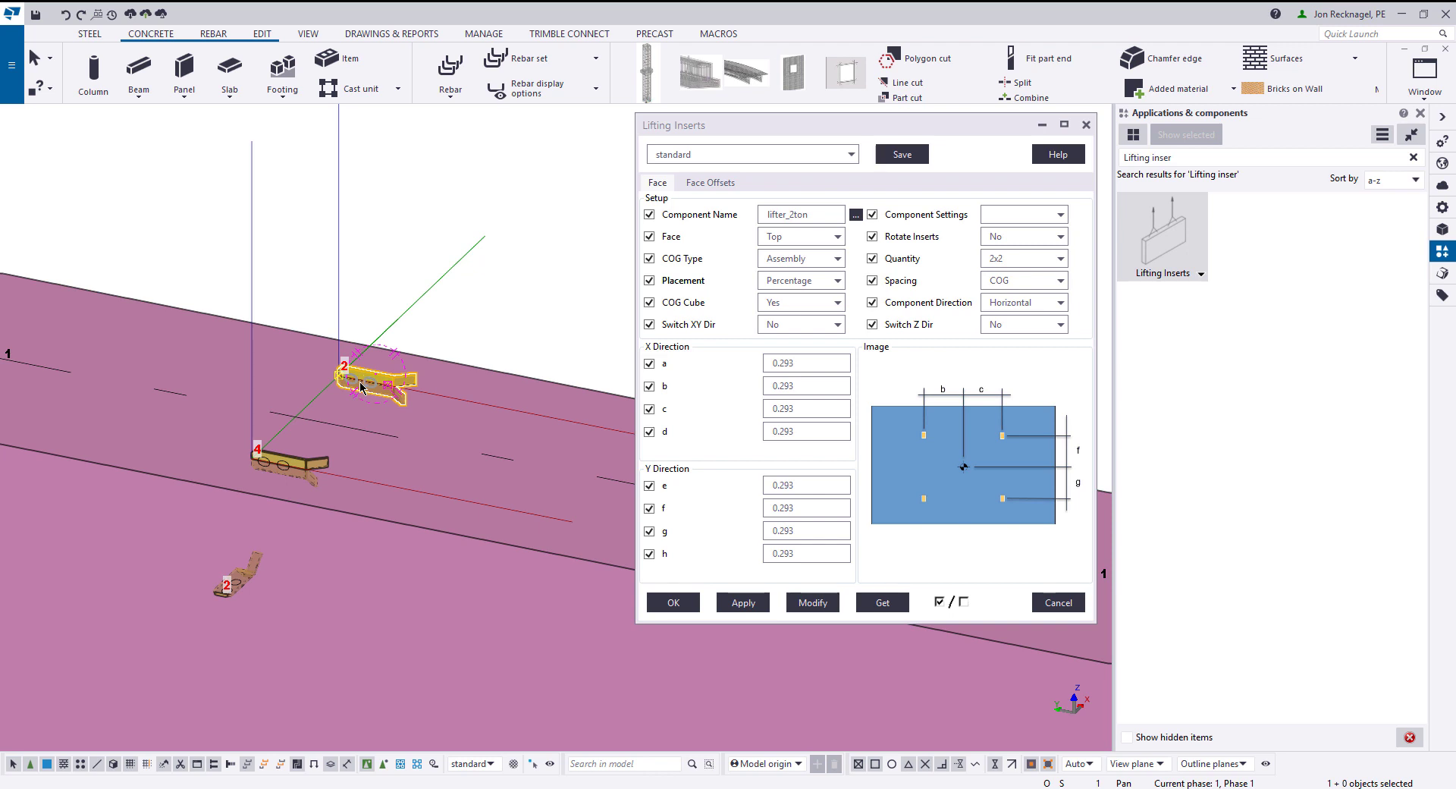
scroll(360, 387, "down", 1)
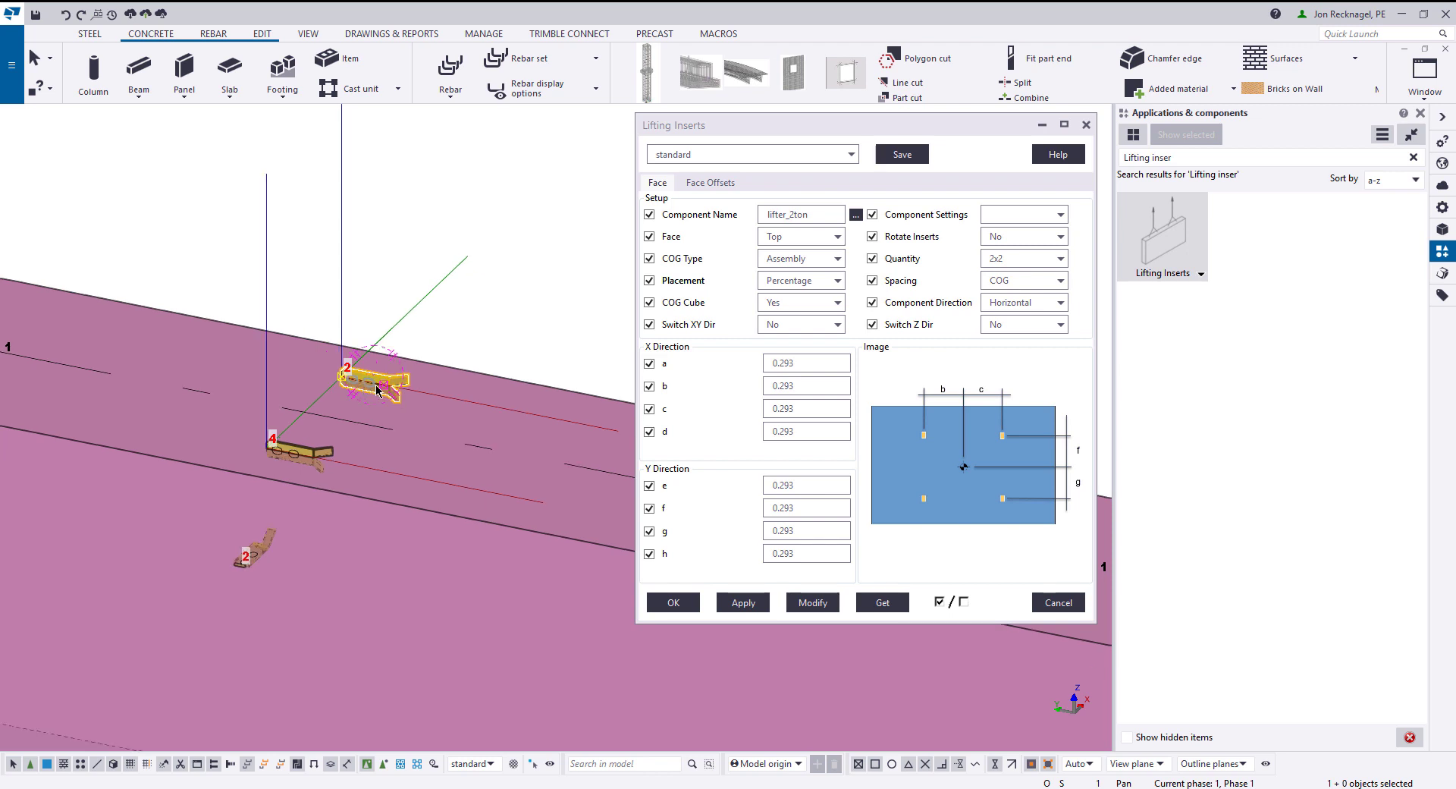
Set the Component Direction of the top-face inserts to Vertical in the component settings
left_click(1031, 302)
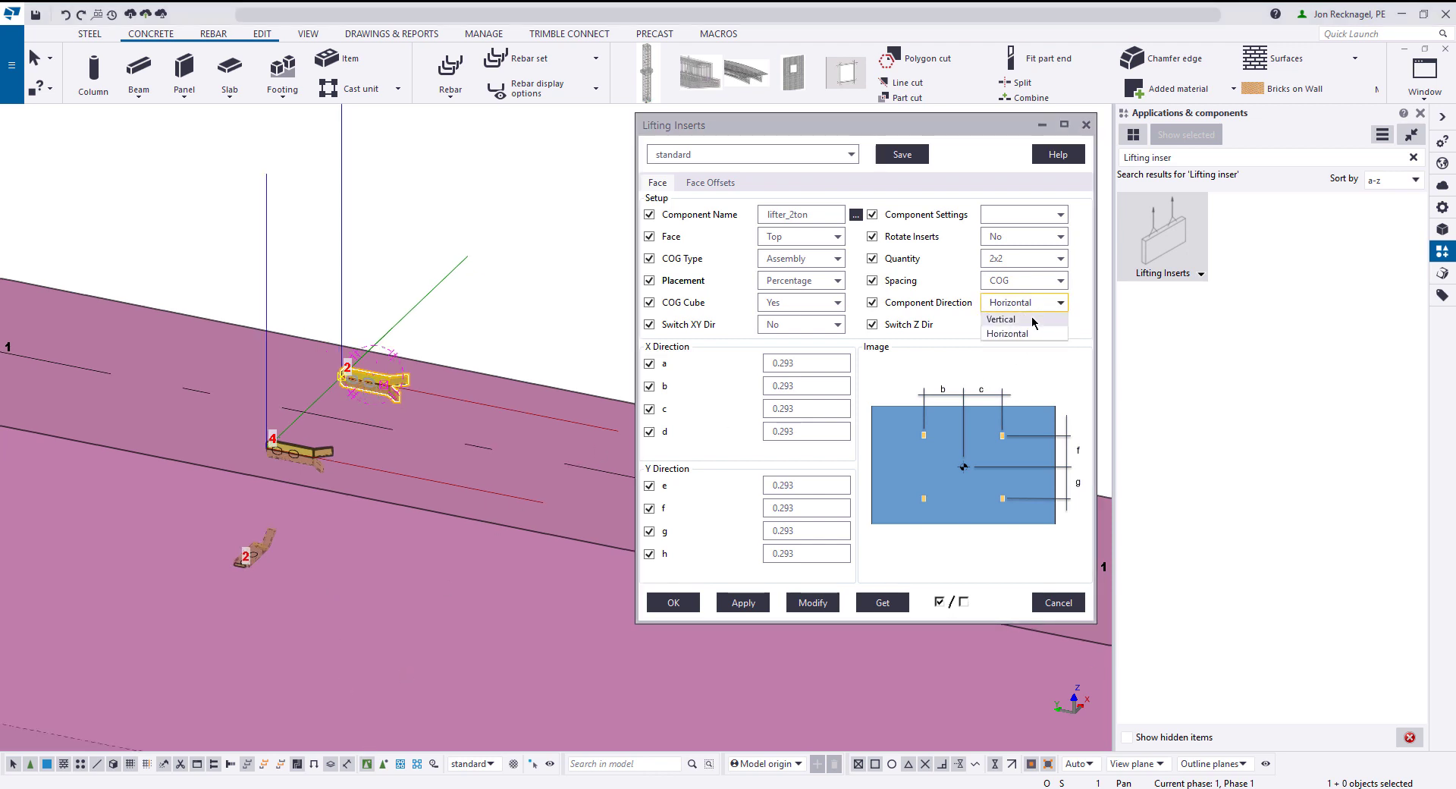
left_click(1033, 322)
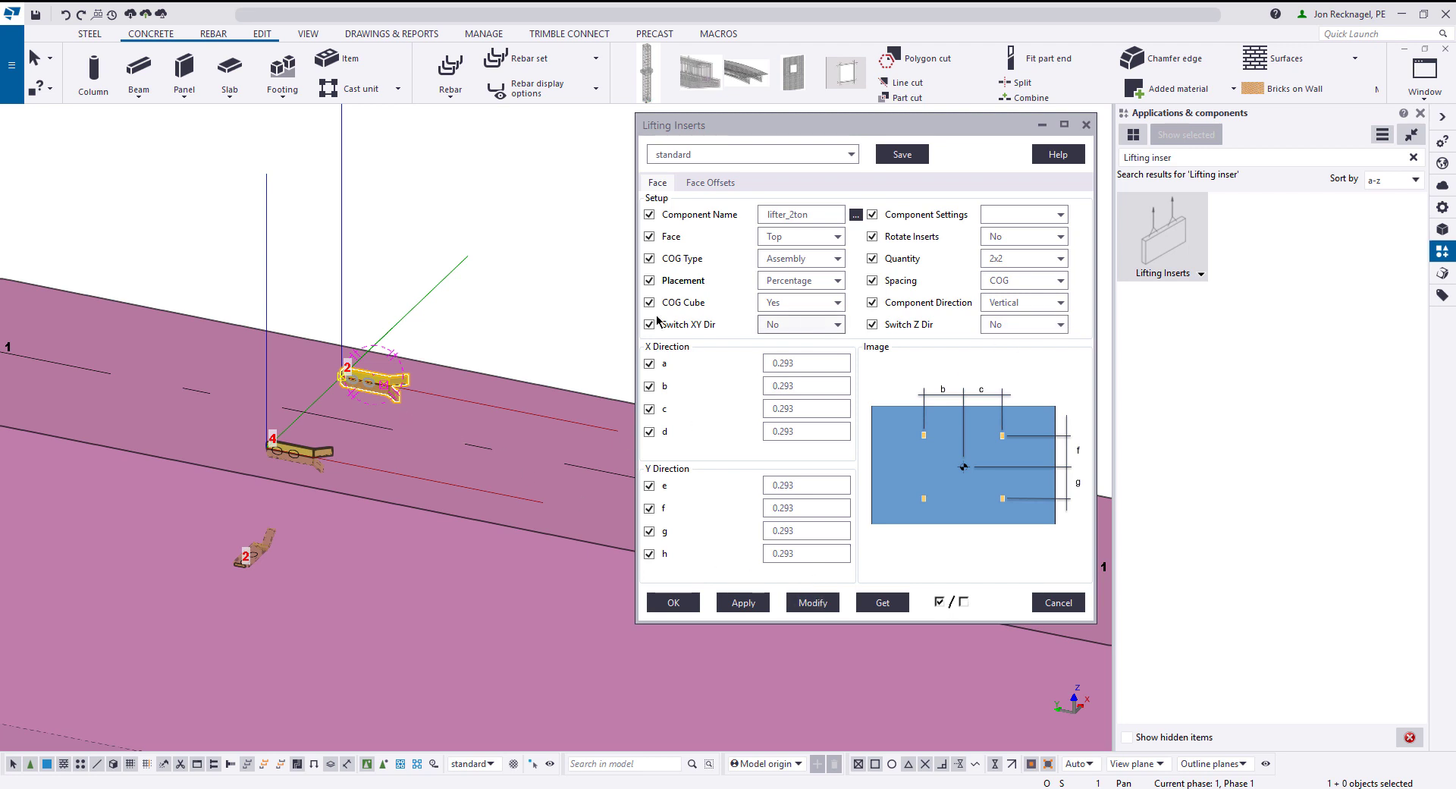
Set Switch Z Dir to Yes for the beam's front-face lifting inserts, modify the component, and inspect both sides of the beam
scroll(424, 370, "down", 2)
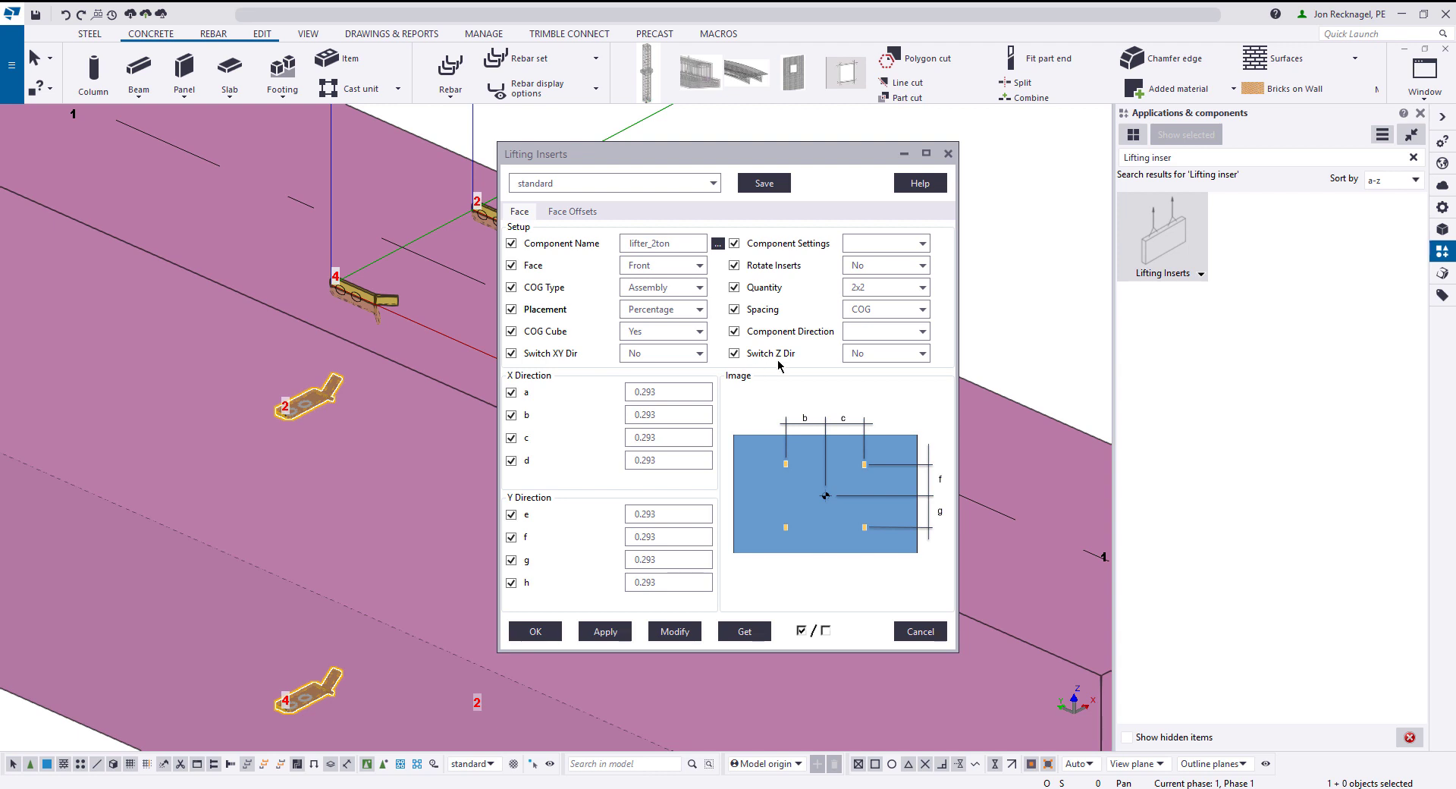
middle_click_drag(316, 401, 283, 401, "ctrl")
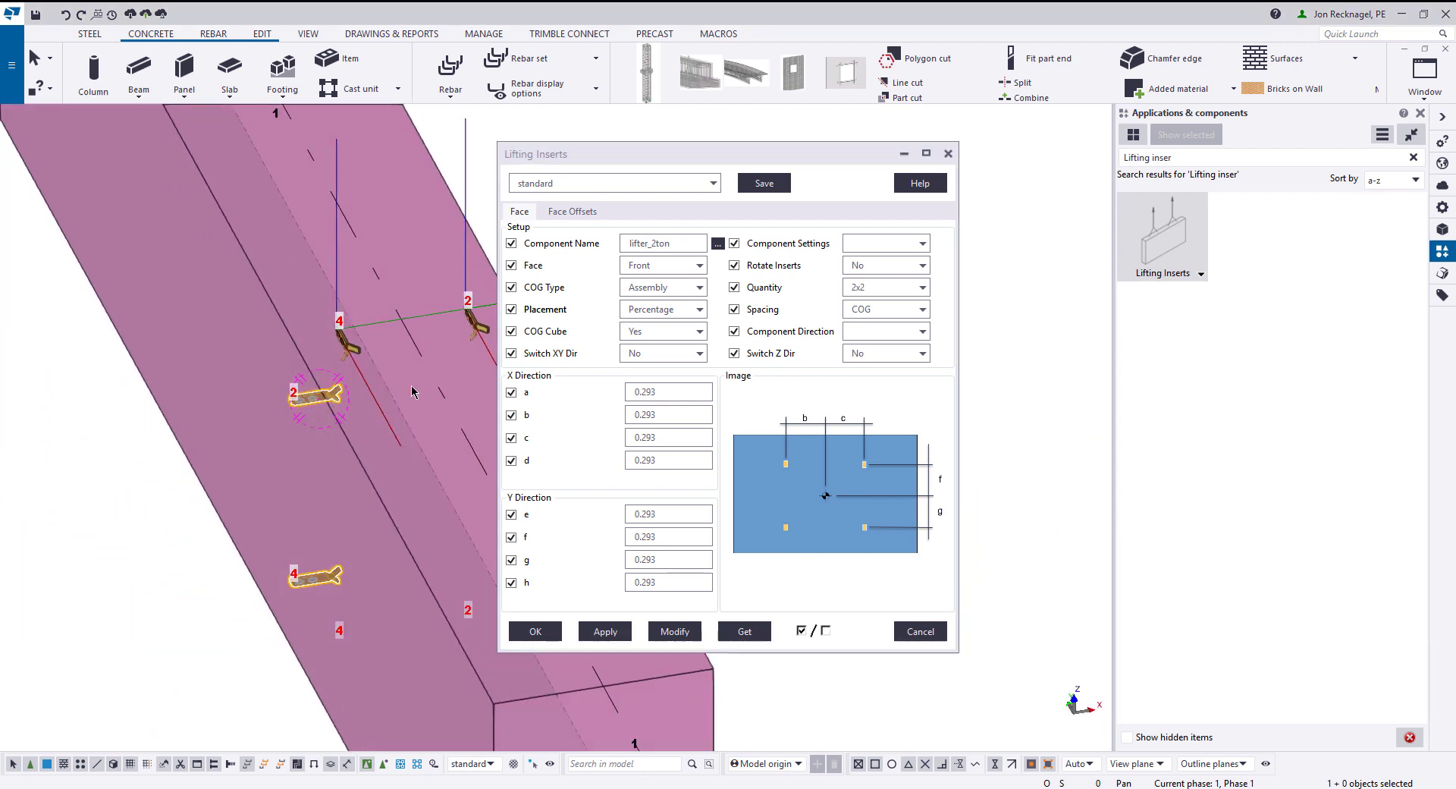
middle_click_drag(414, 392, 265, 410, "ctrl")
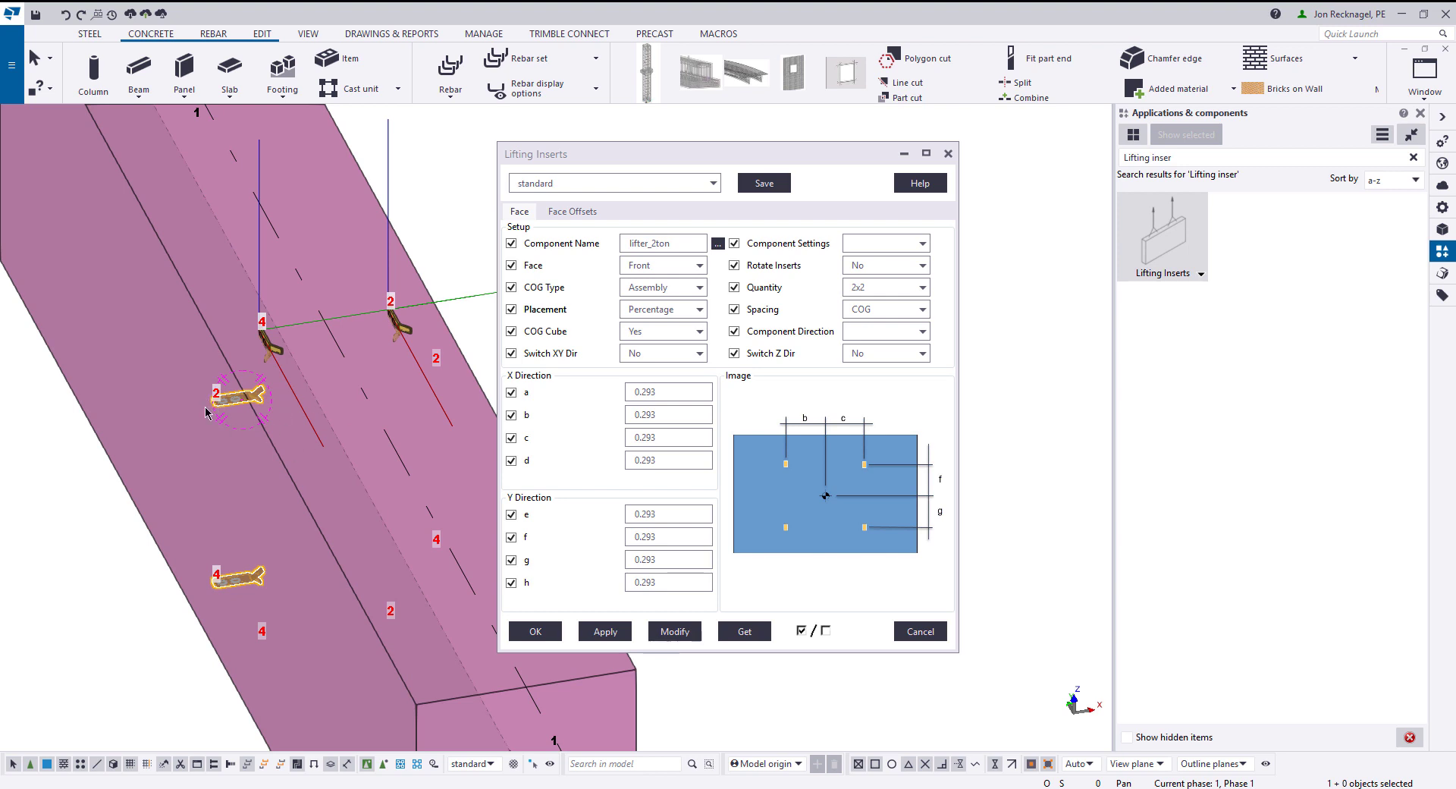
scroll(243, 425, "down", 3)
scroll(232, 466, "up", 3)
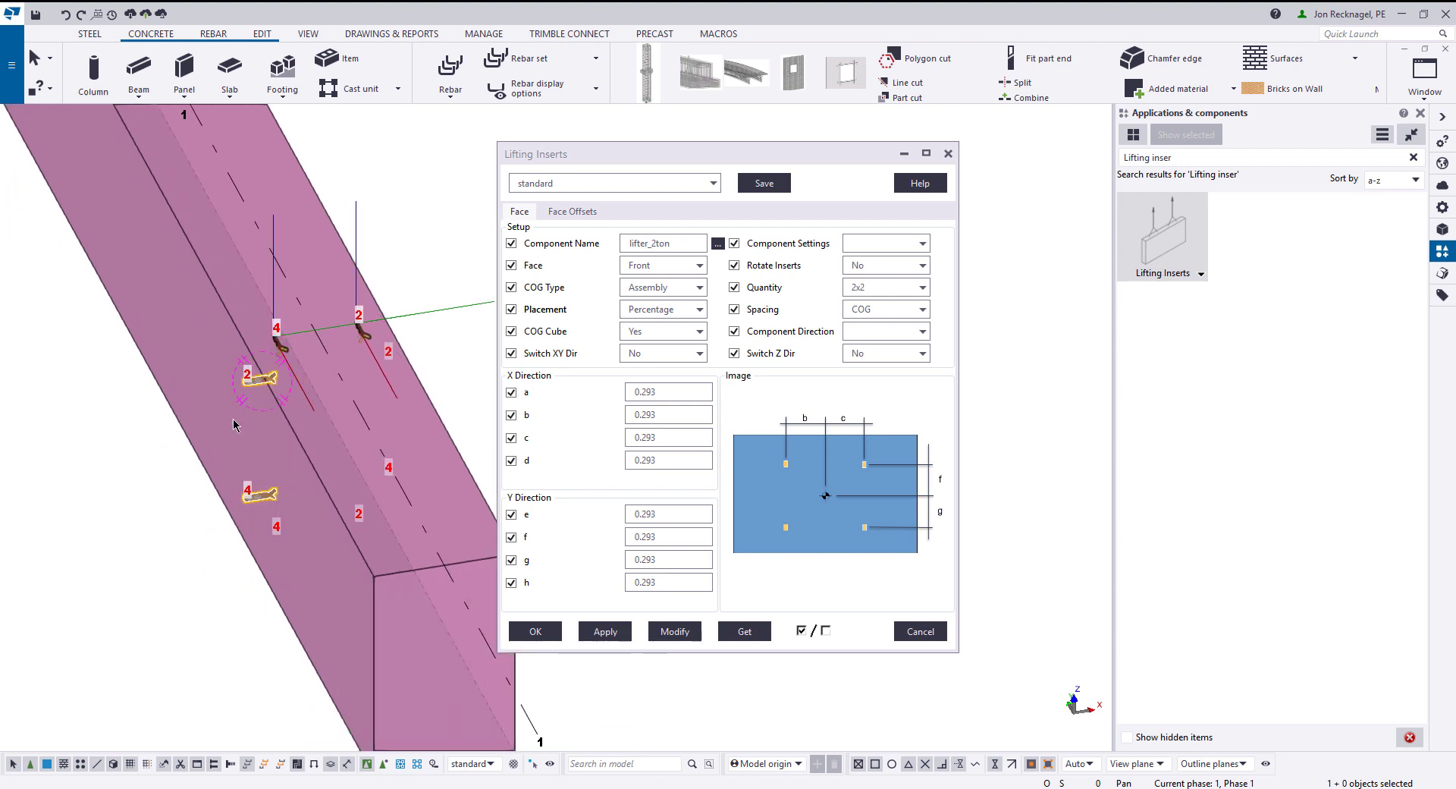
left_click(906, 353)
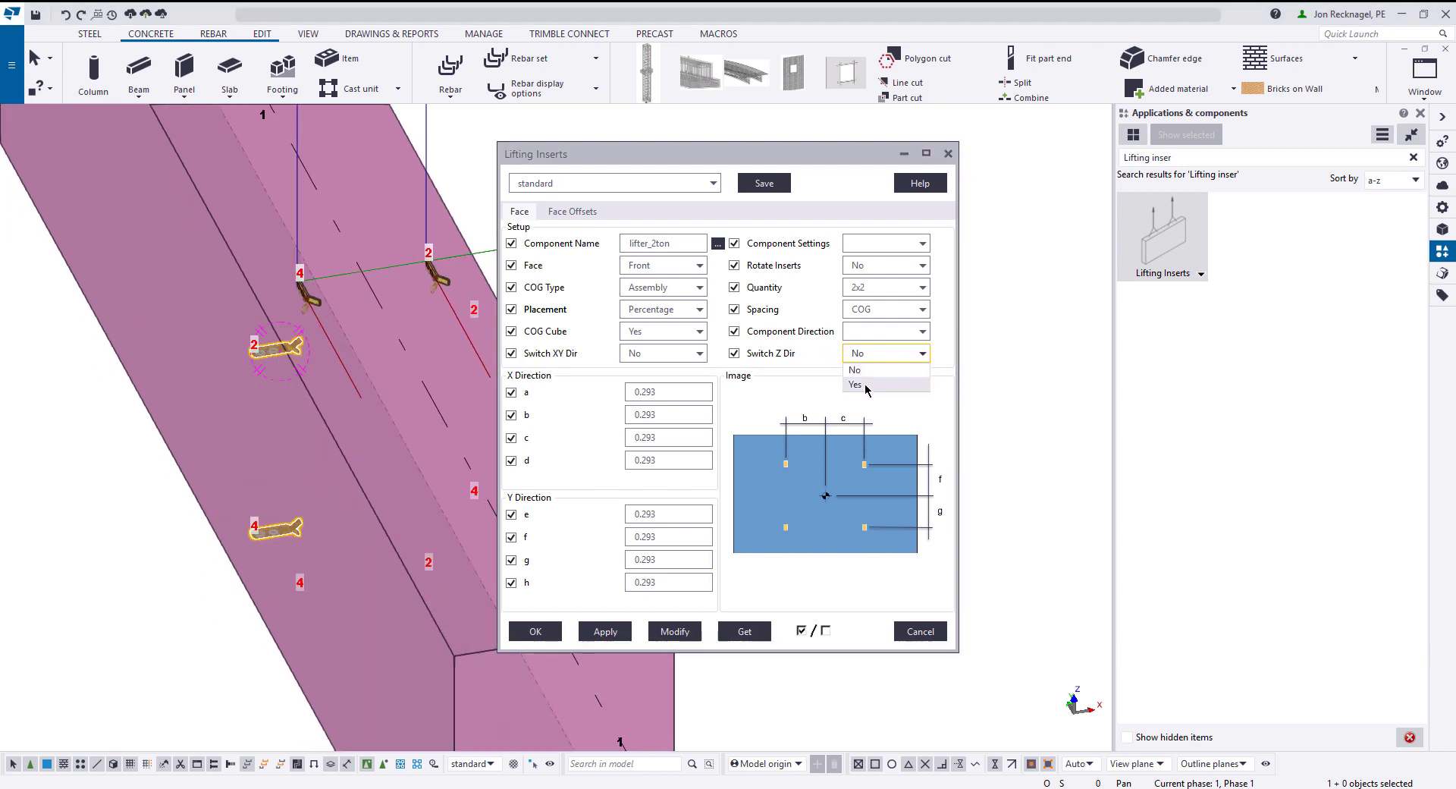
left_click(864, 386)
left_click(675, 631)
middle_click_drag(464, 324, 189, 347)
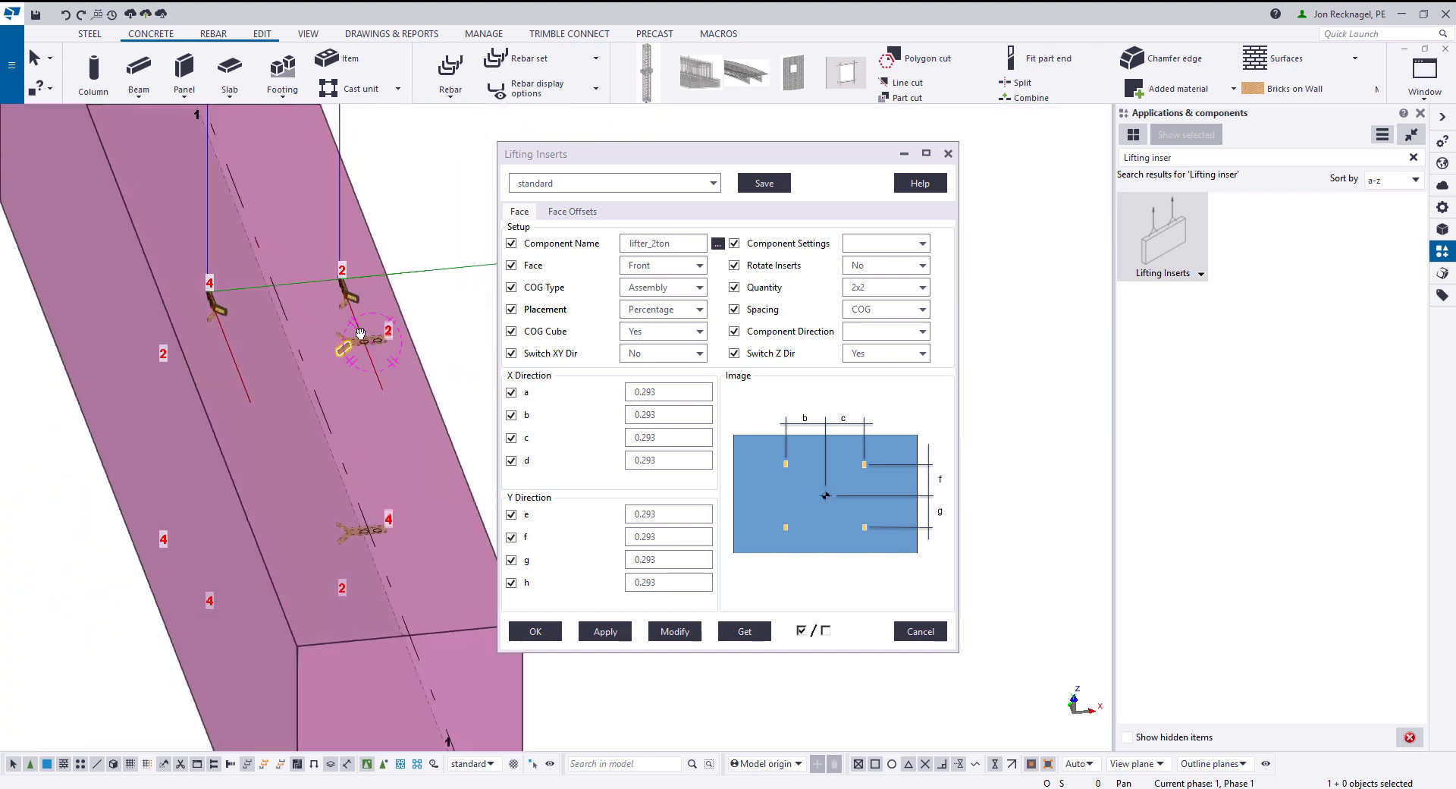
scroll(164, 359, "down", 2)
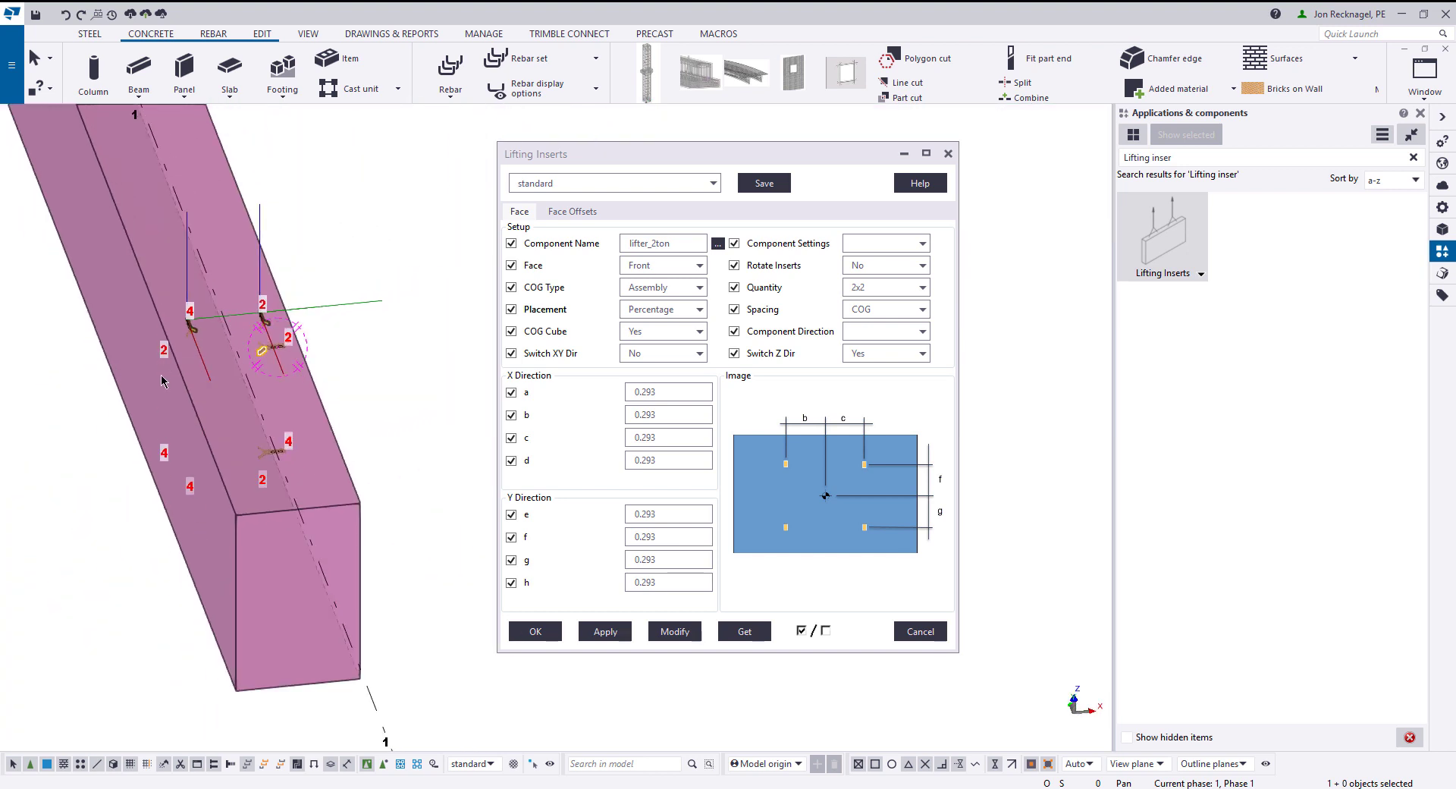
scroll(157, 369, "down", 1)
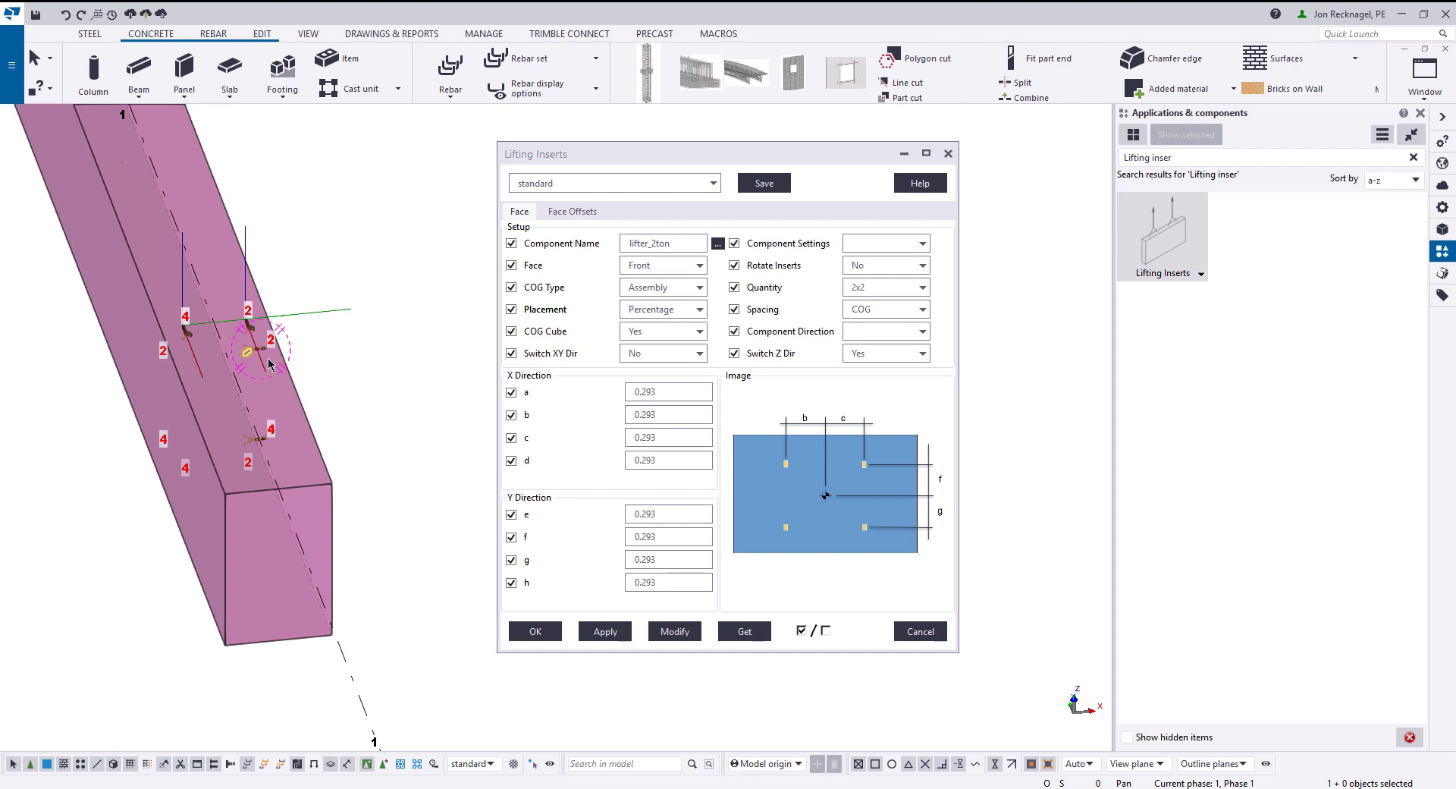
middle_click_drag(267, 359, 104, 355, "ctrl")
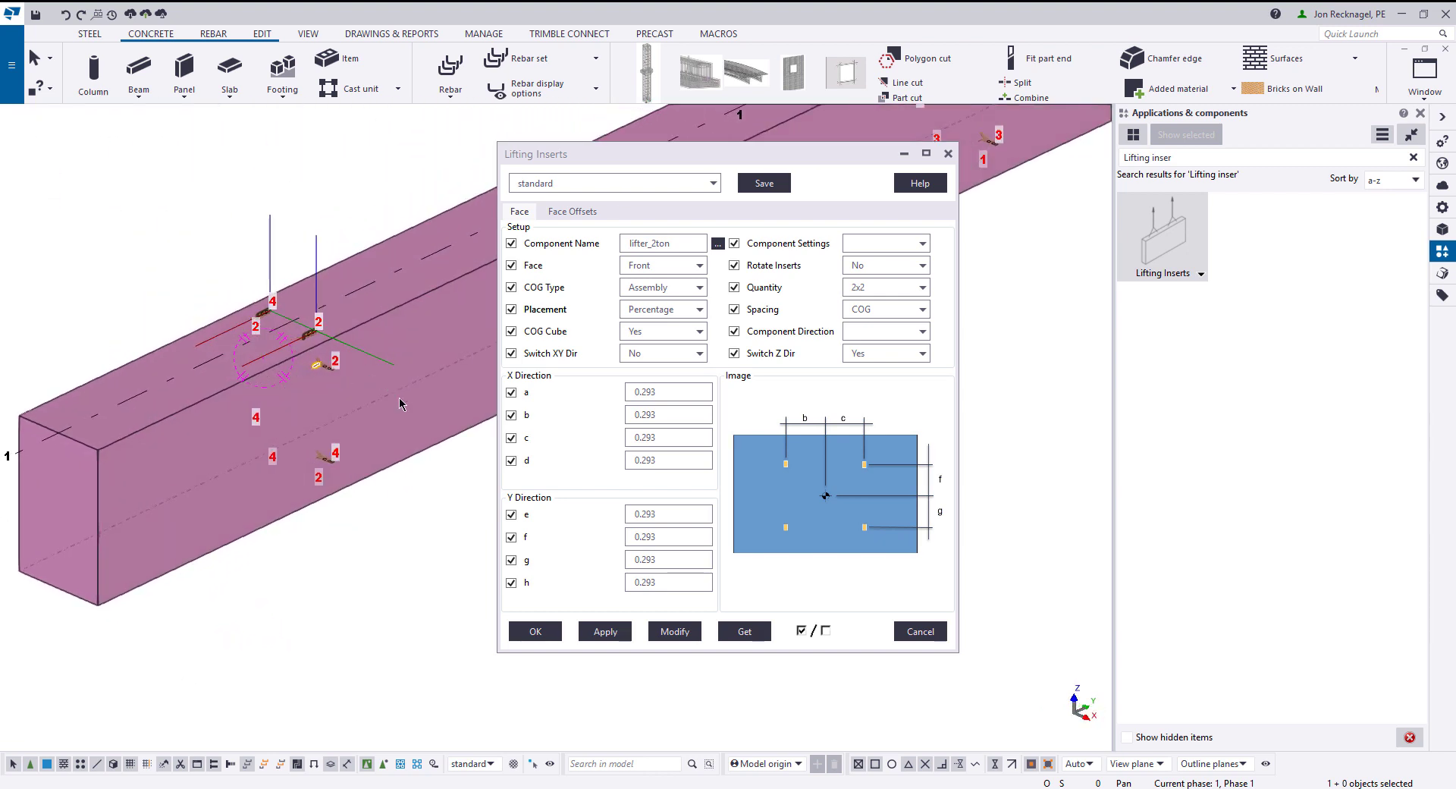
middle_click_drag(342, 367, 273, 380)
Set insert 2 to Off in the Face Offsets of the front-face component and modify it in the model
left_click(573, 212)
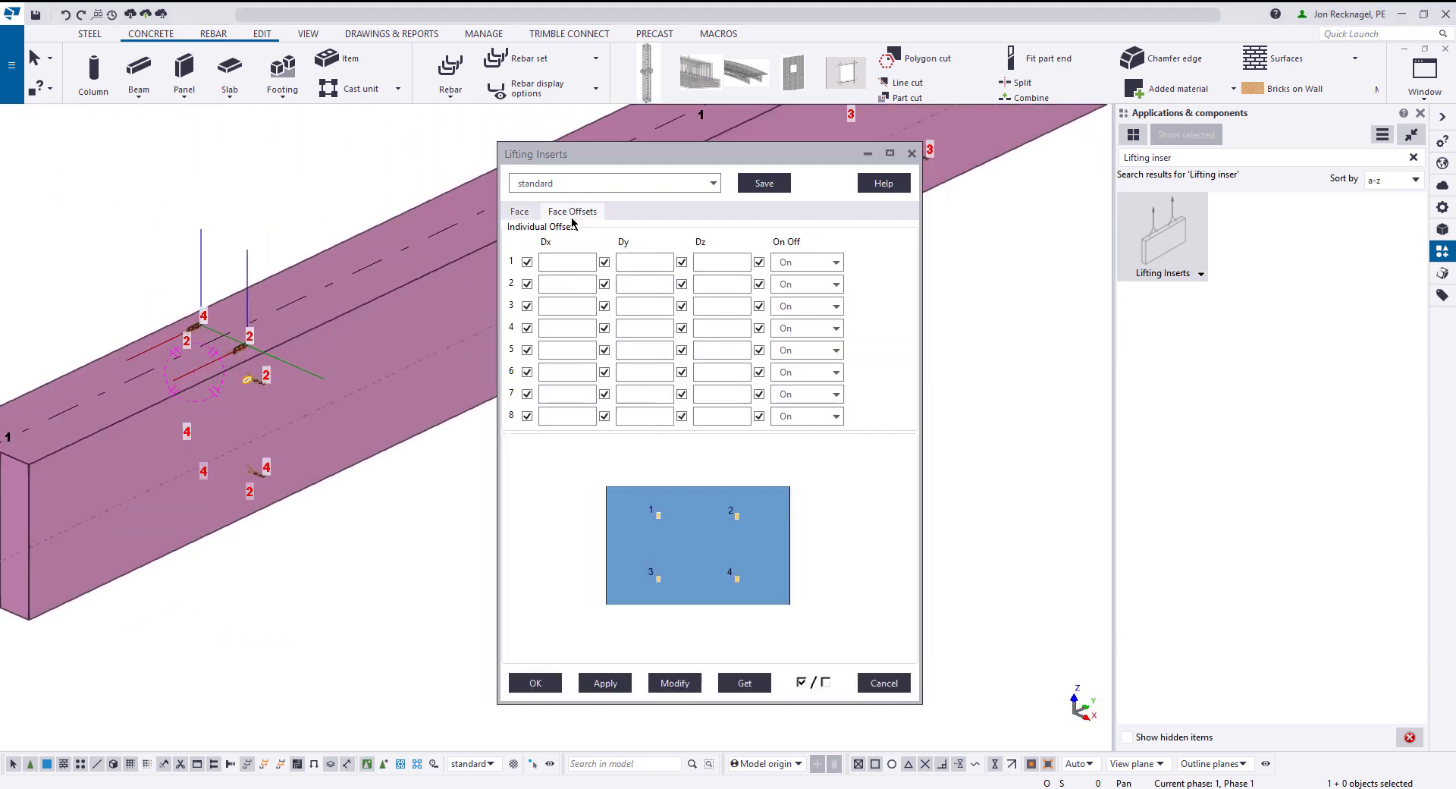
scroll(493, 261, "up", 1)
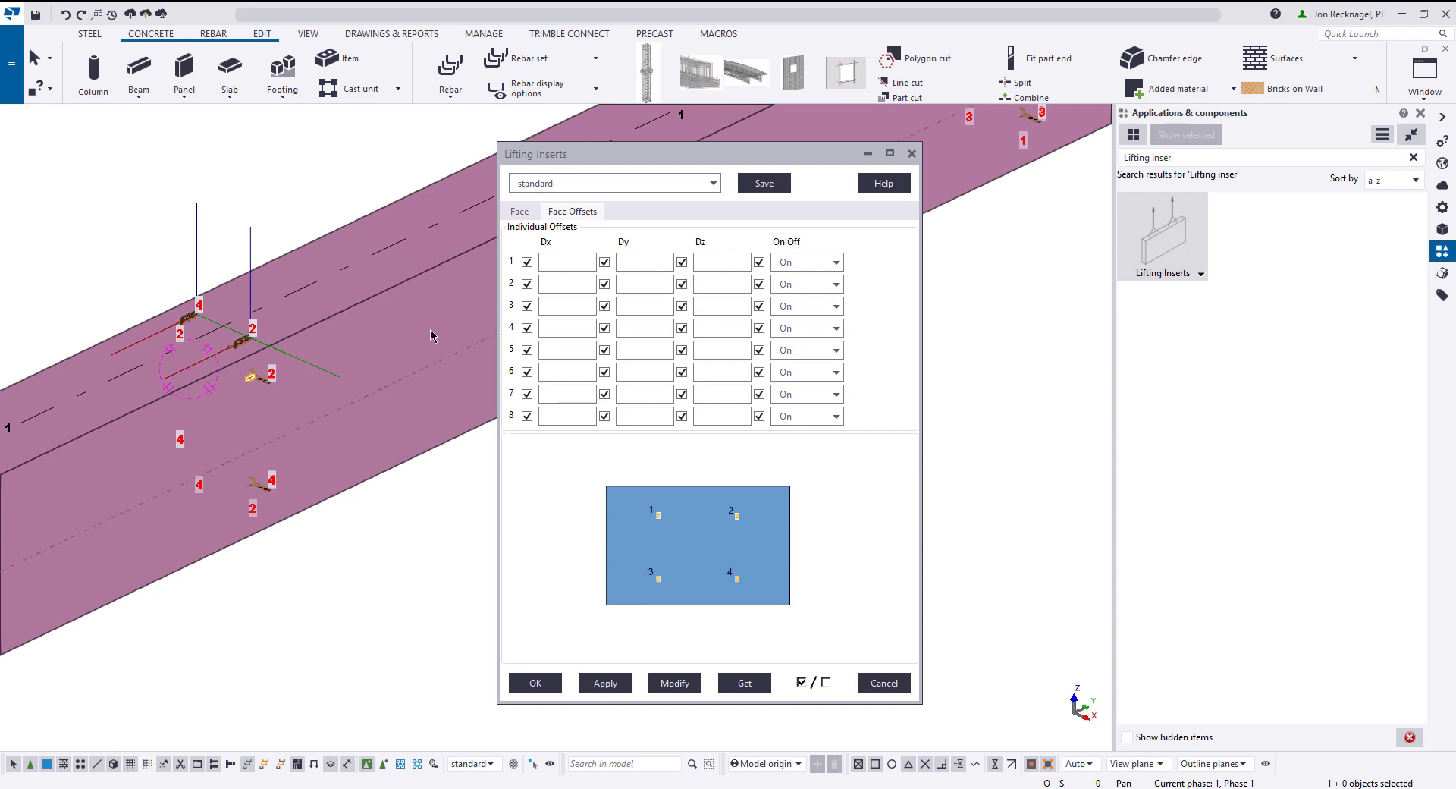
scroll(227, 354, "up", 3)
scroll(227, 353, "up", 3)
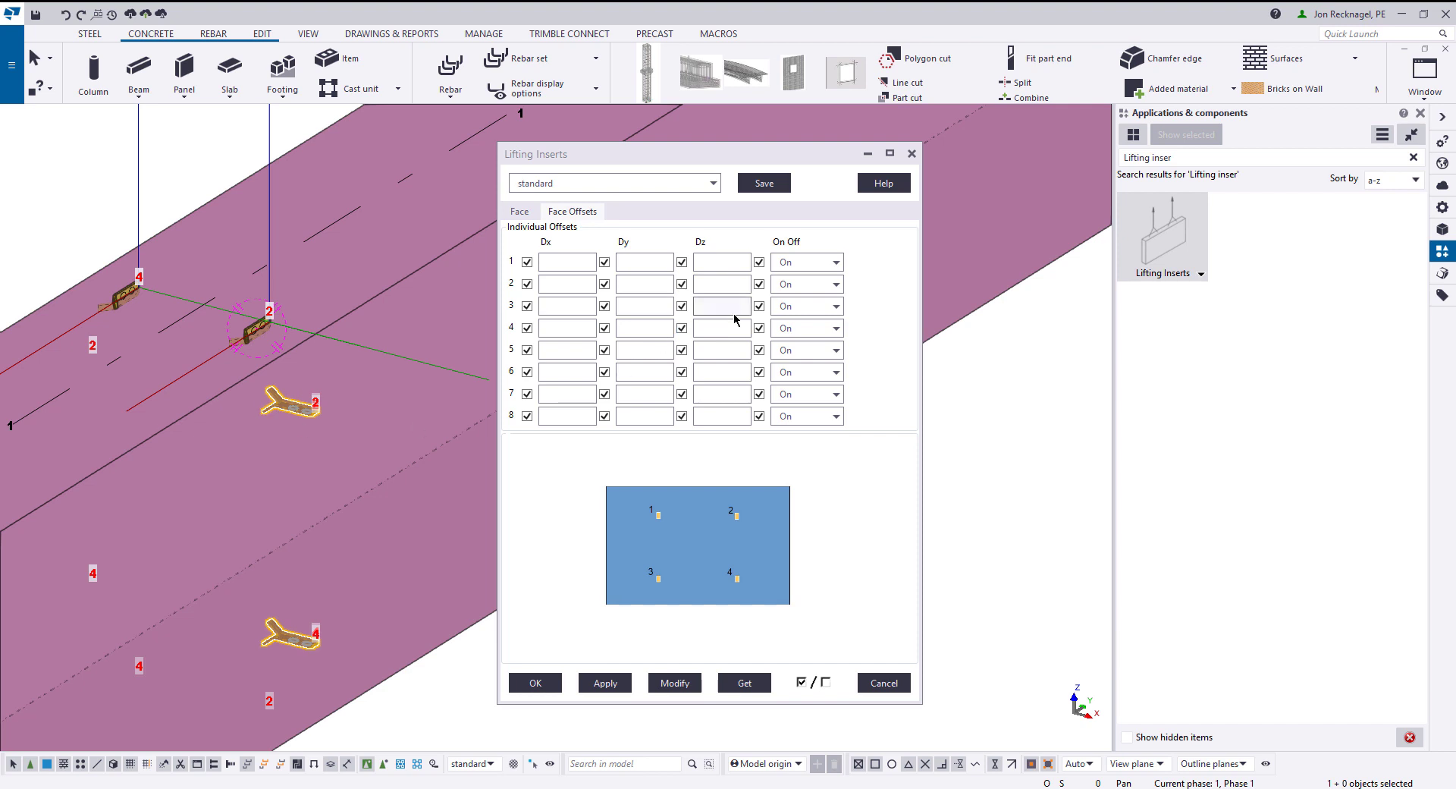
left_click(822, 292)
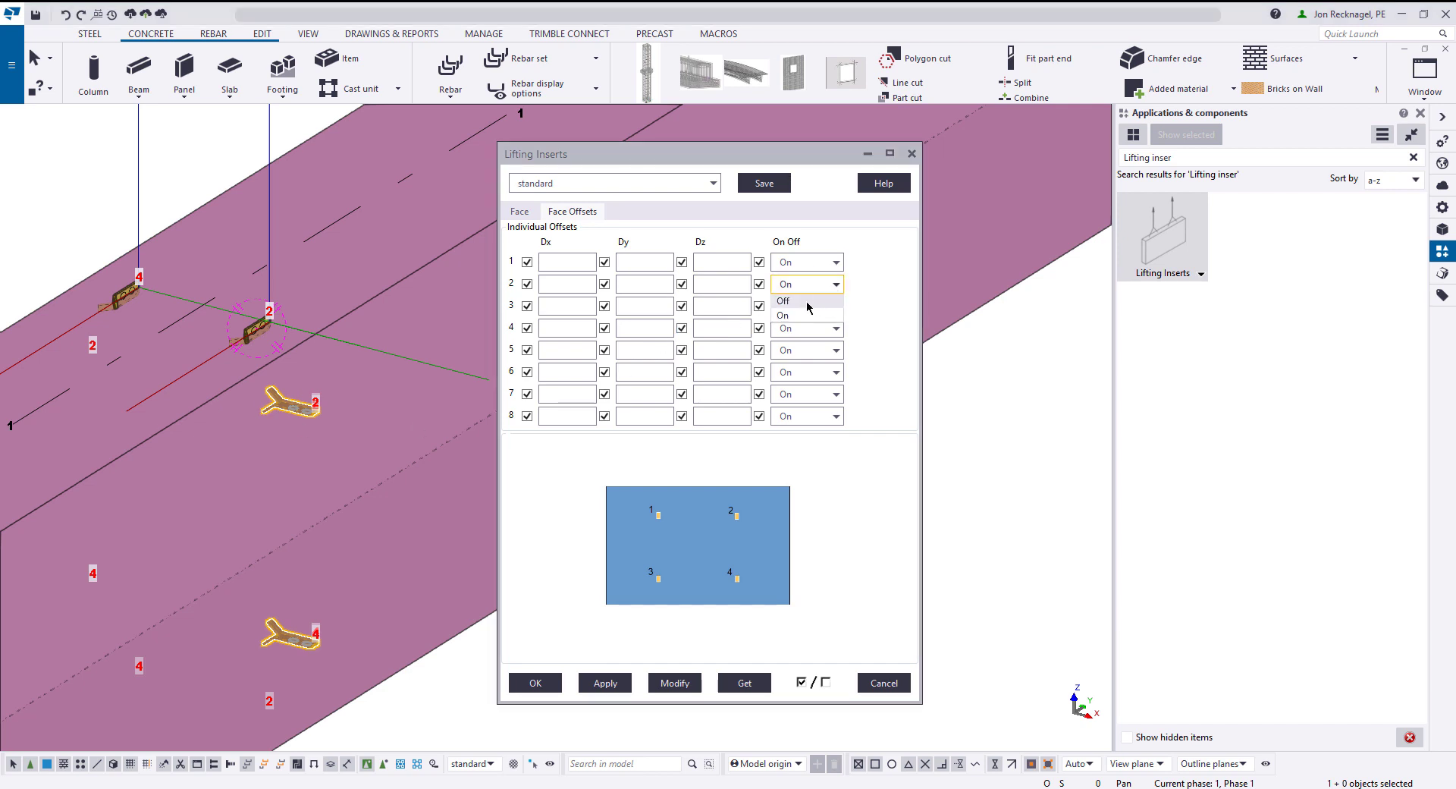
left_click(809, 313)
left_click(675, 683)
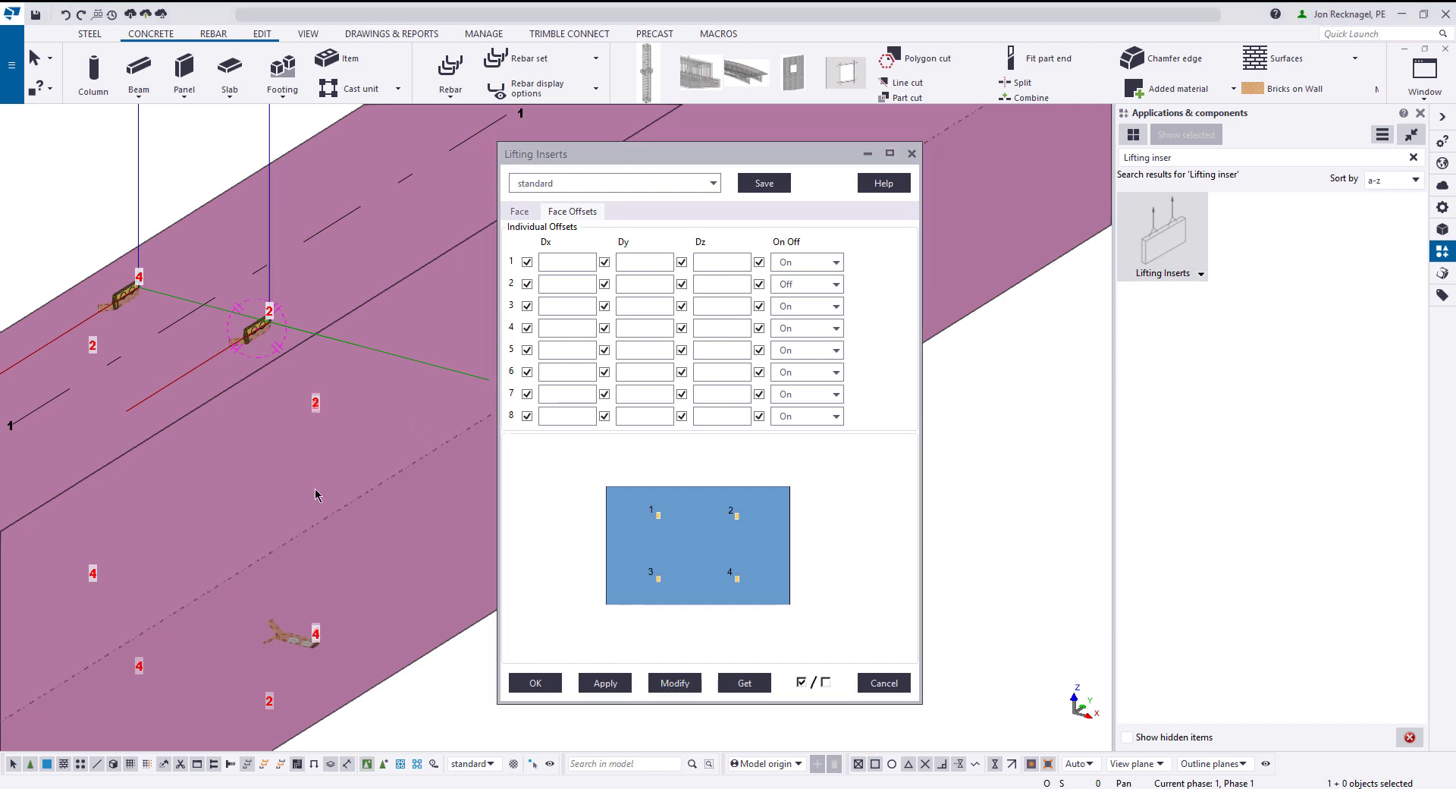
scroll(316, 489, "down", 3)
mouse_move(310, 573)
middle_mouse_down("ctrl")
mouse_move(226, 575)
mouse_move(293, 585)
middle_mouse_up("ctrl")
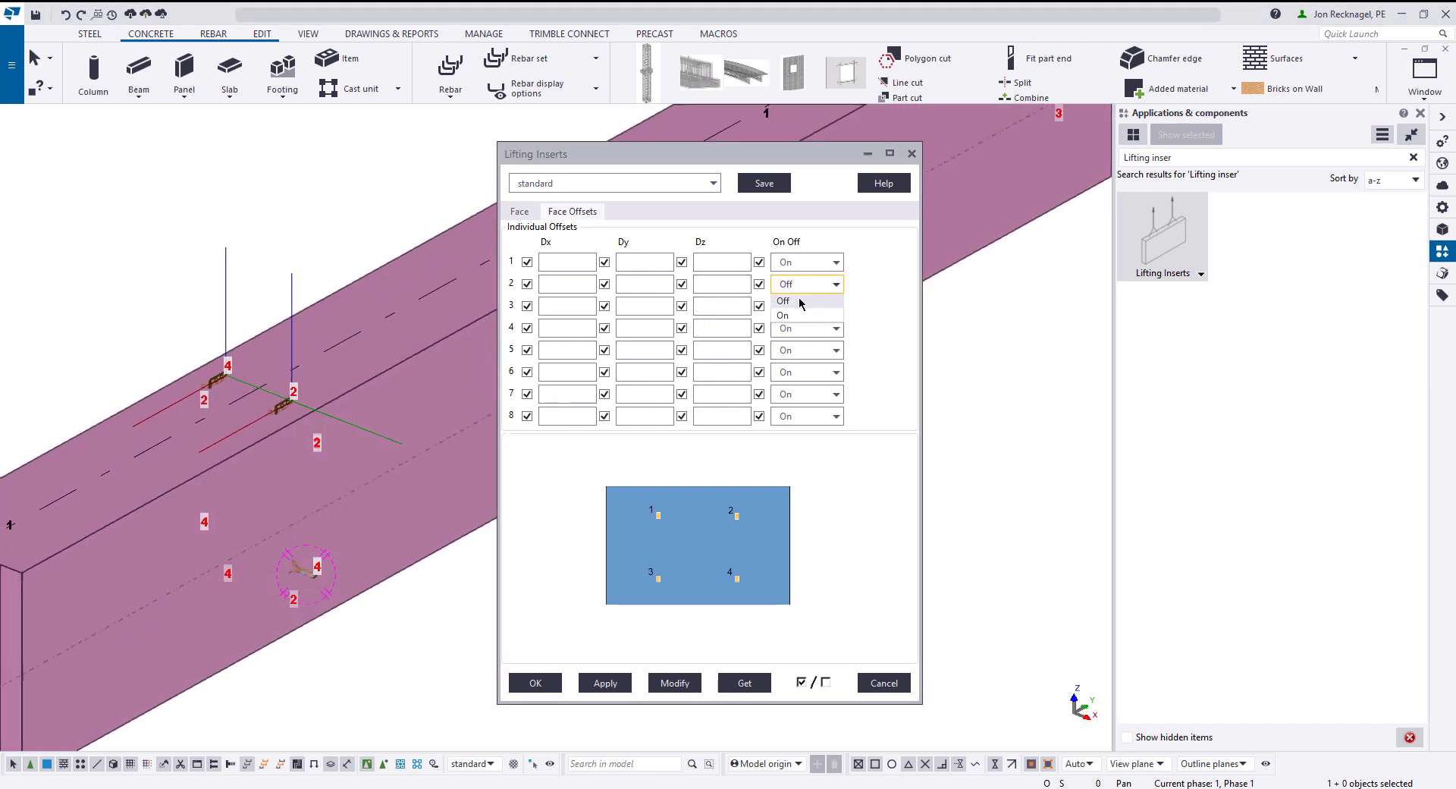
Refresh the view to clear the temporary insert labels and inspect the beam's front-face insert
scroll(324, 562, "down", 2)
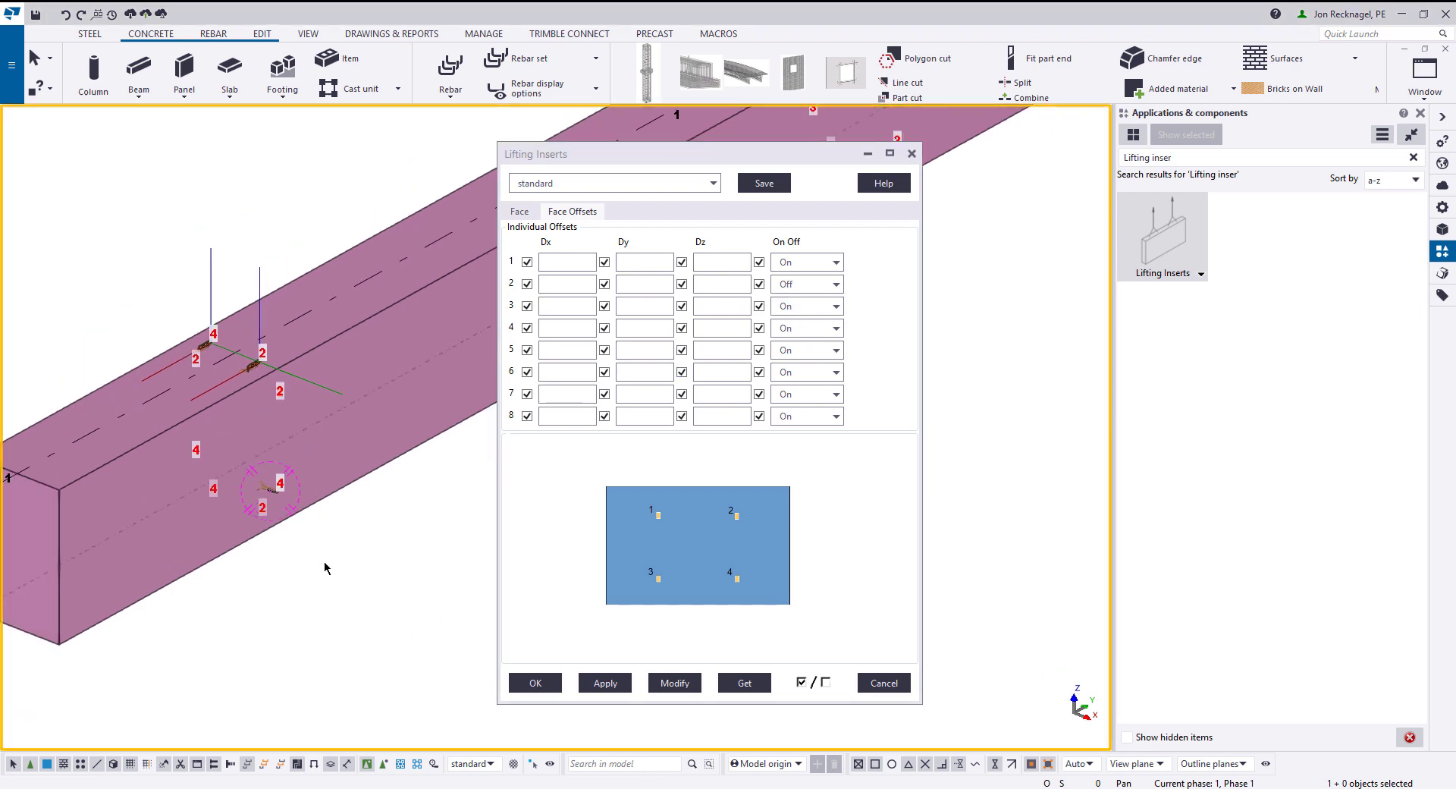
right_click(325, 564)
left_click(423, 651)
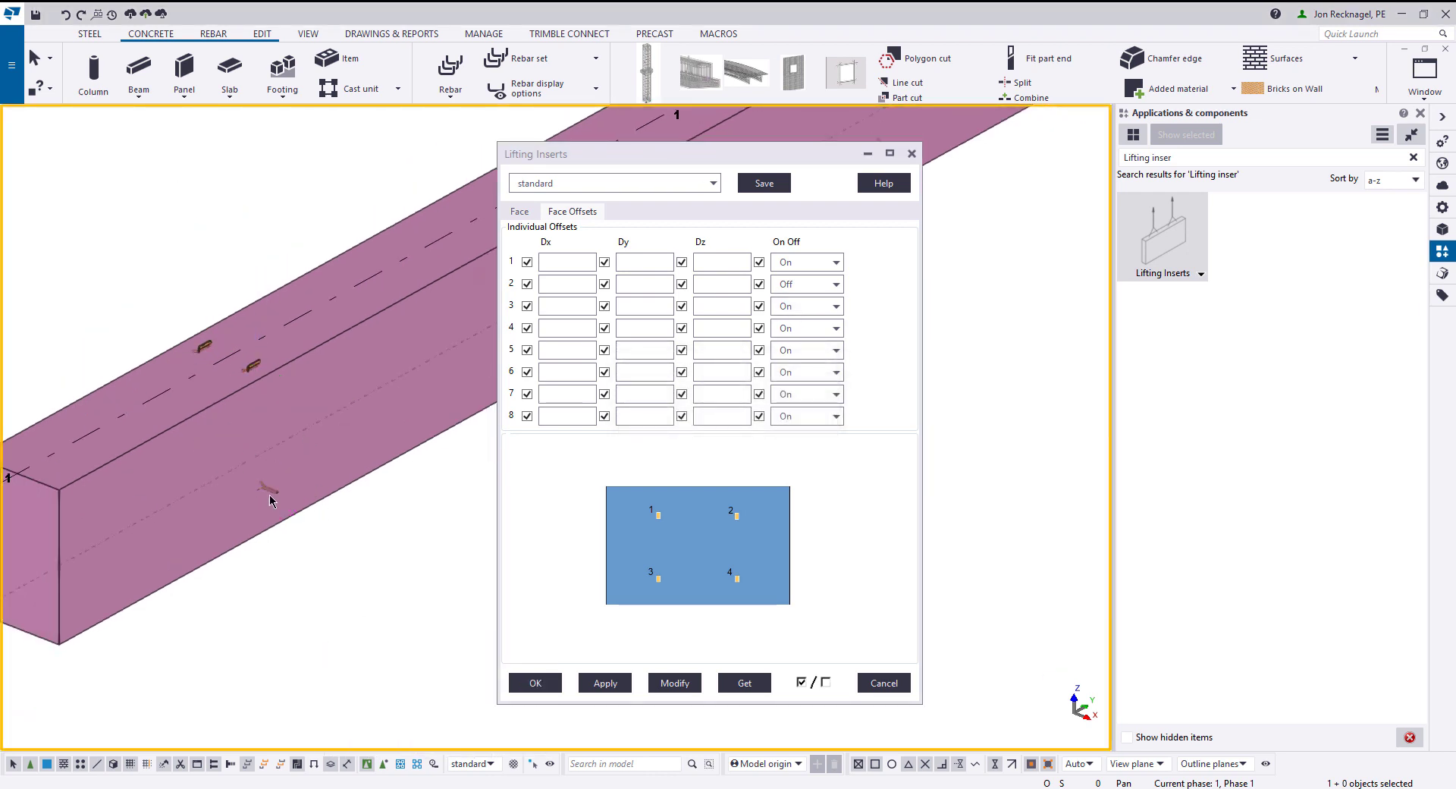
middle_click_drag(271, 501, 196, 364, "ctrl")
scroll(178, 372, "down", 2)
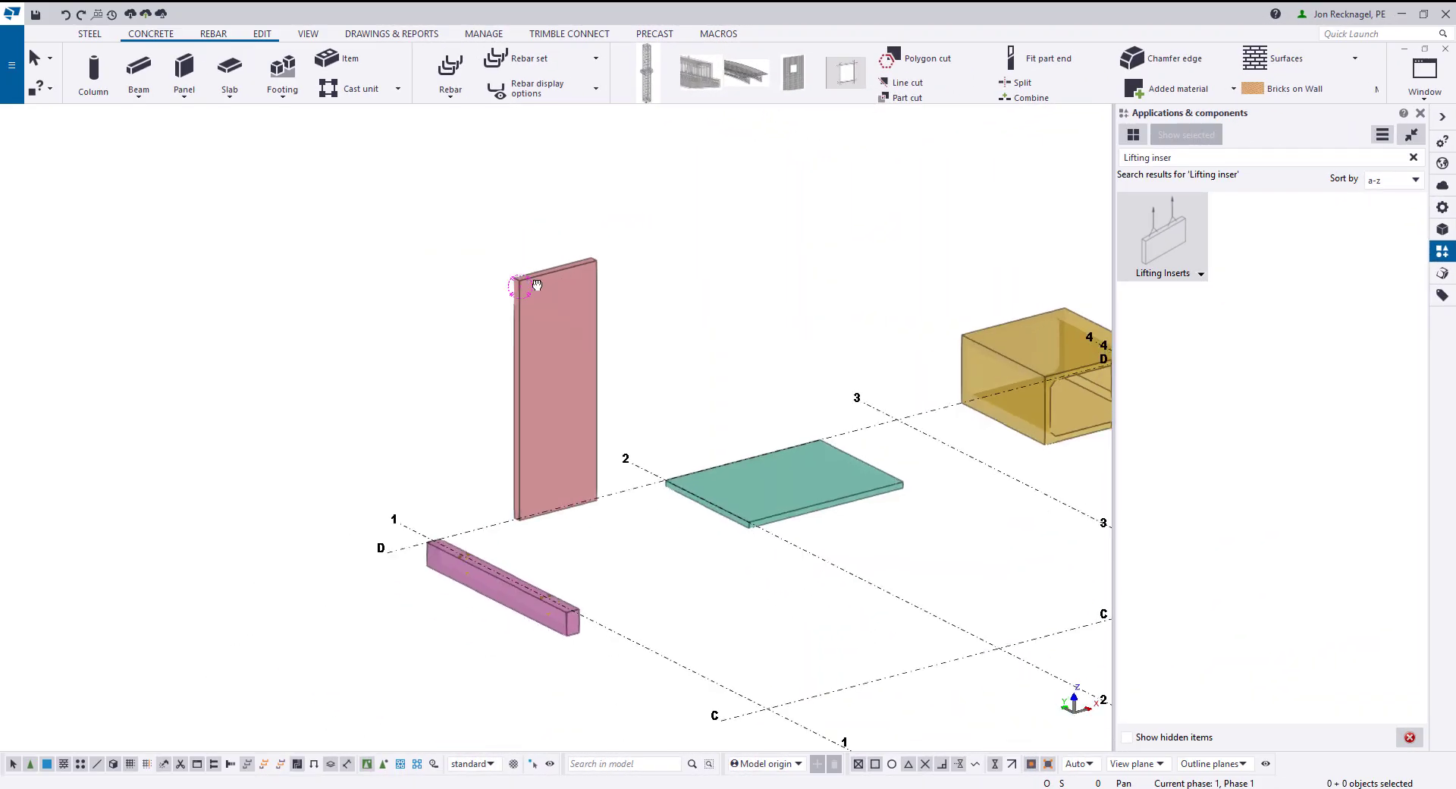
Apply the Lifting Inserts component to the red wall panel, inspect the inserts, and open the component's settings
middle_click_drag(537, 285, 537, 283, "ctrl")
left_click(1146, 254)
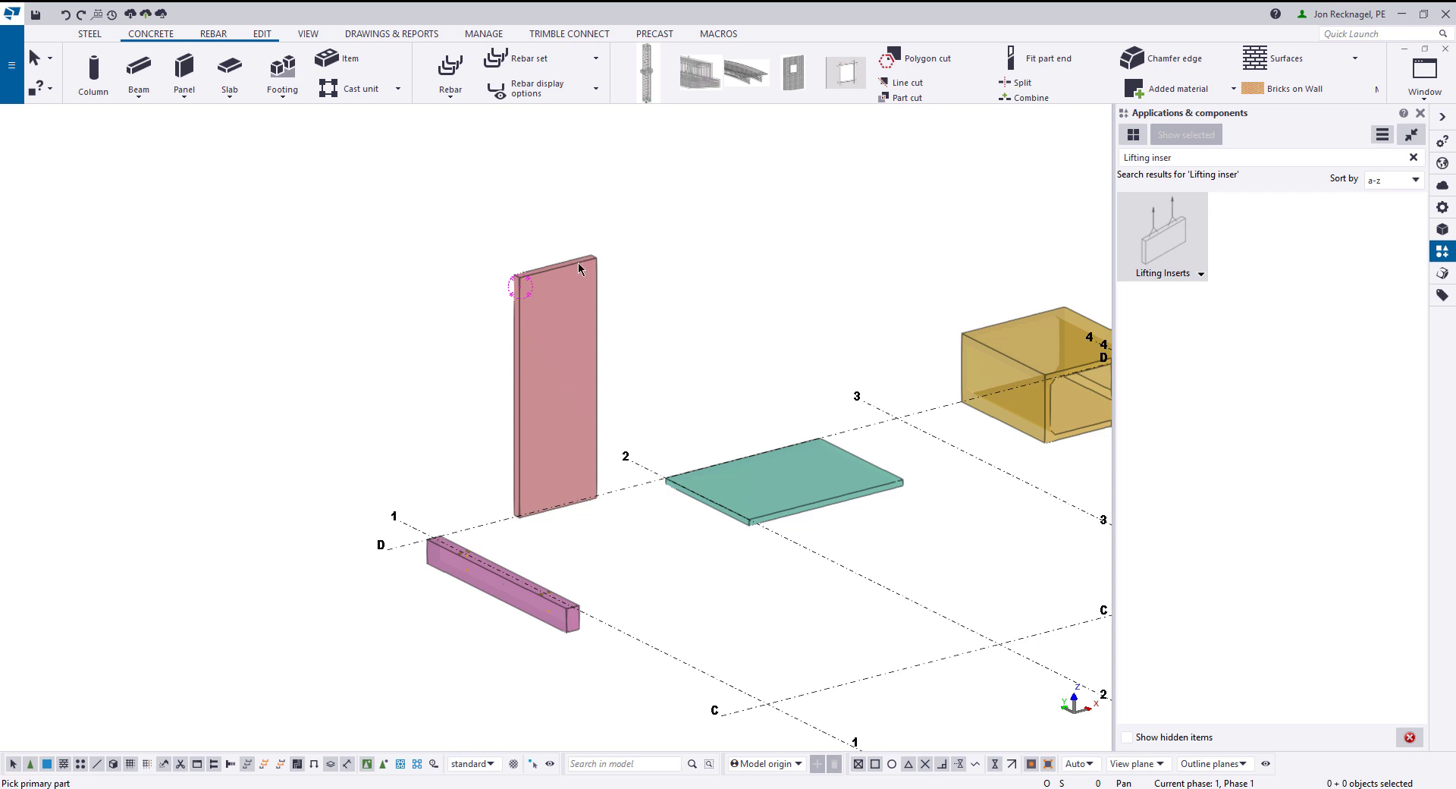
left_click(578, 268)
right_click(565, 274)
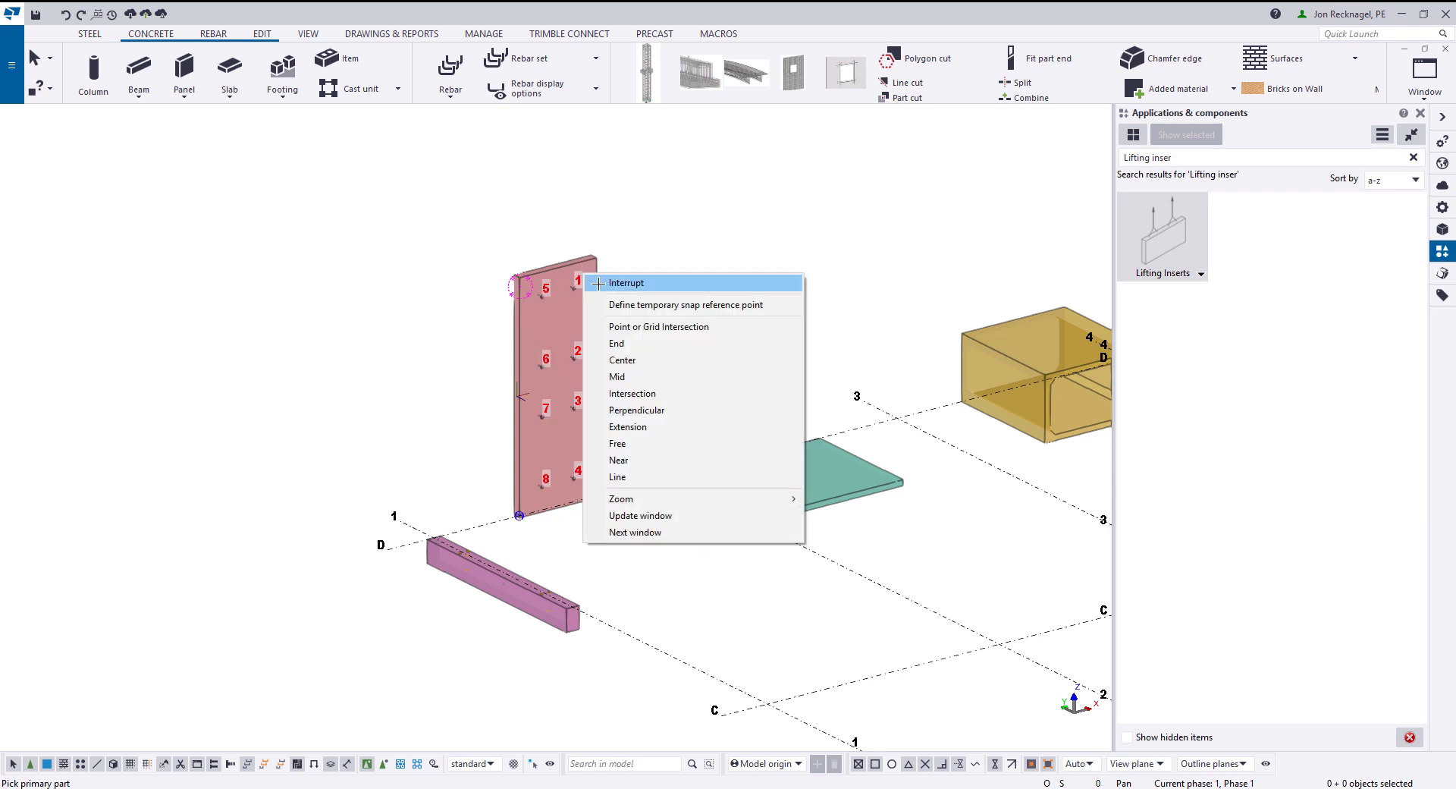
left_click(578, 282)
scroll(556, 305, "up", 3)
scroll(557, 305, "up", 3)
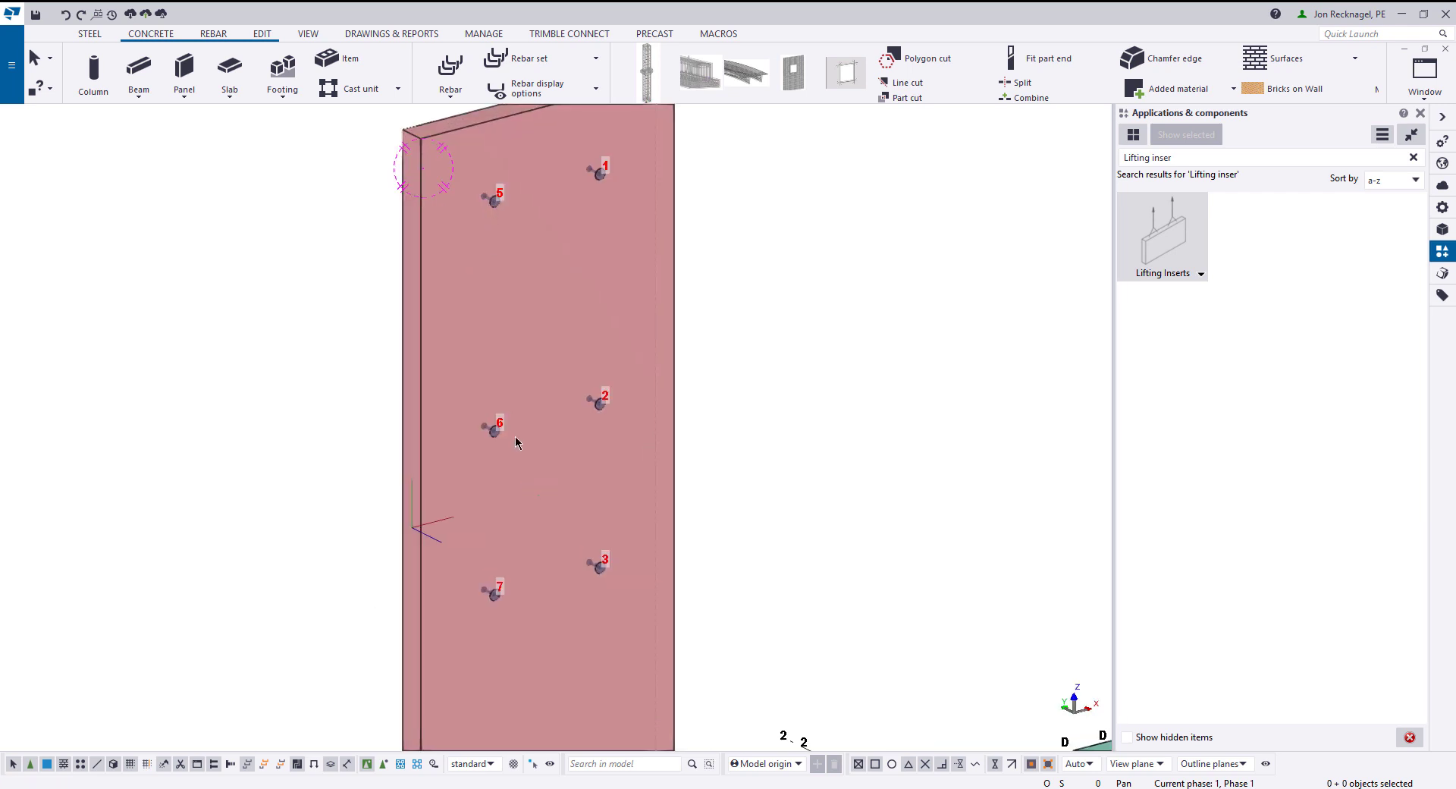
scroll(501, 439, "down", 3)
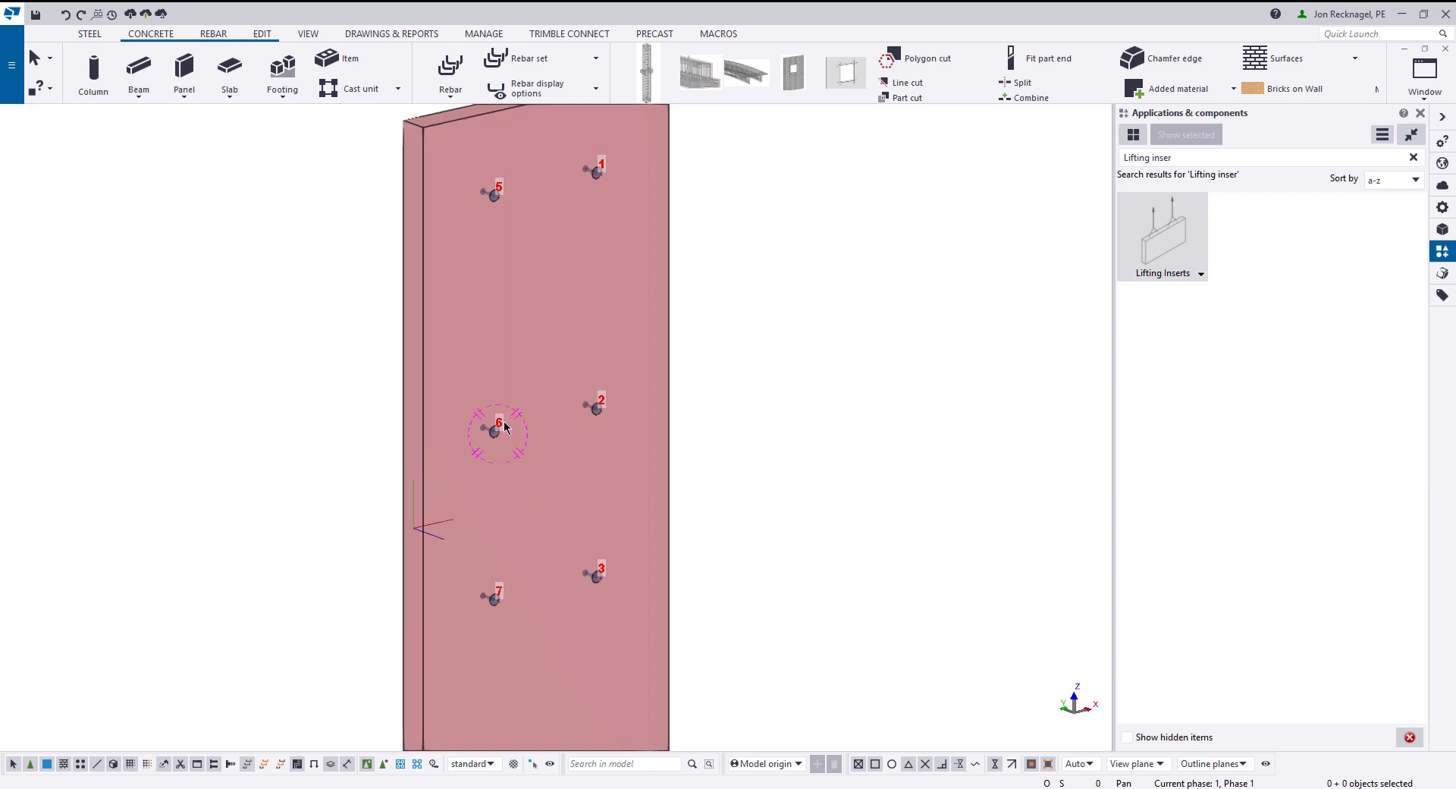
scroll(505, 436, "down", 2)
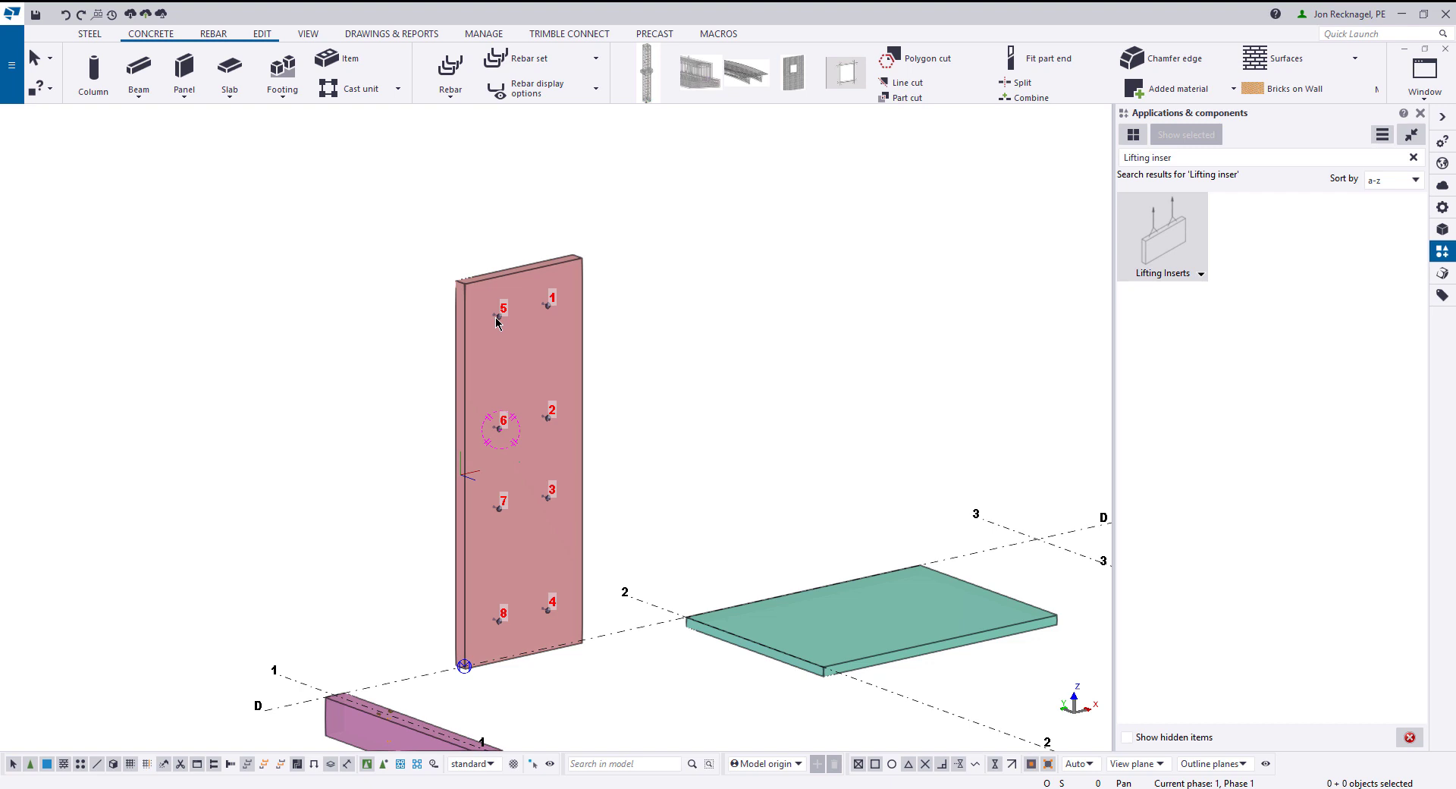
double_click(498, 322)
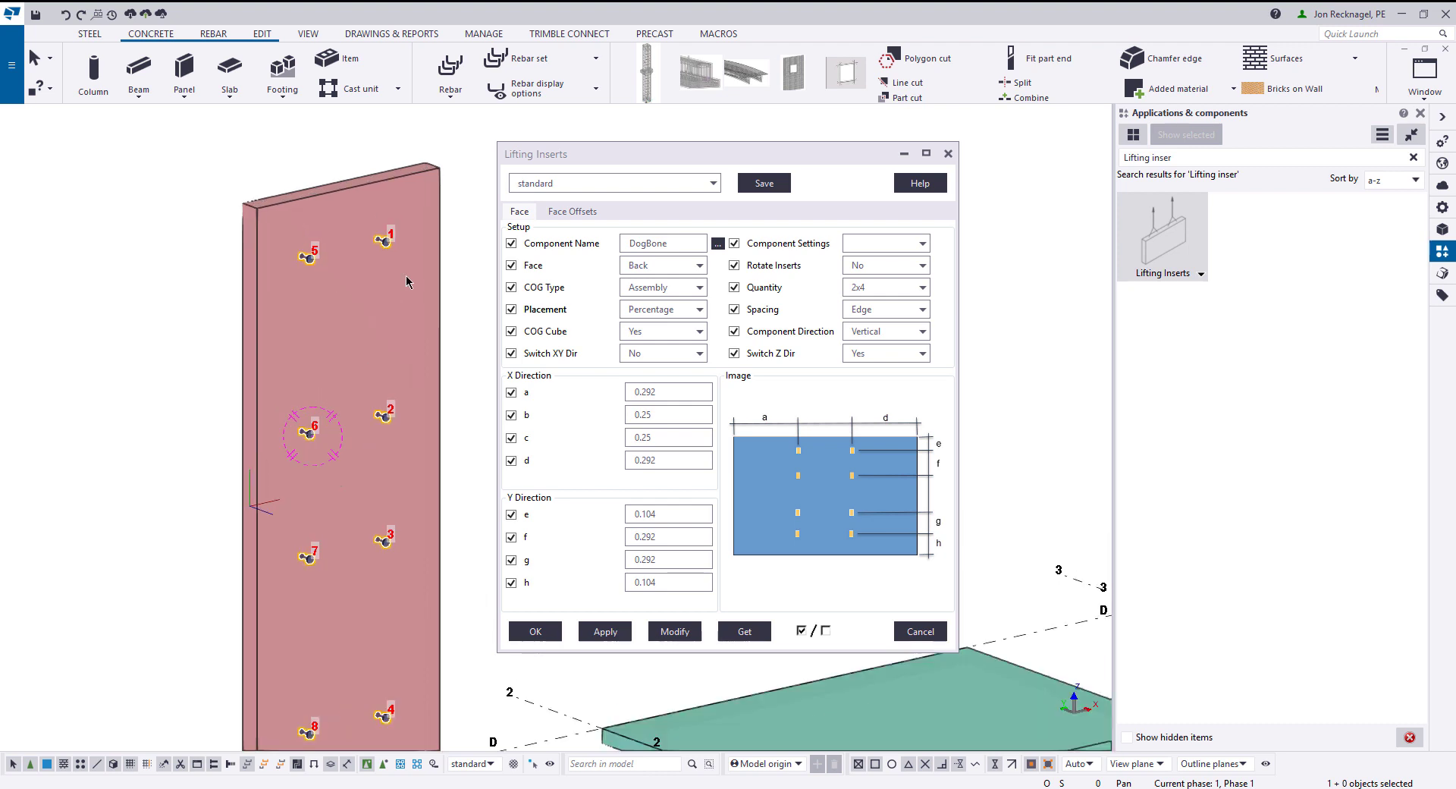
scroll(382, 317, "up", 2)
Set Face to Top for the wall panel's inserts, modify the component, and inspect the panel's lower edge
left_click(687, 267)
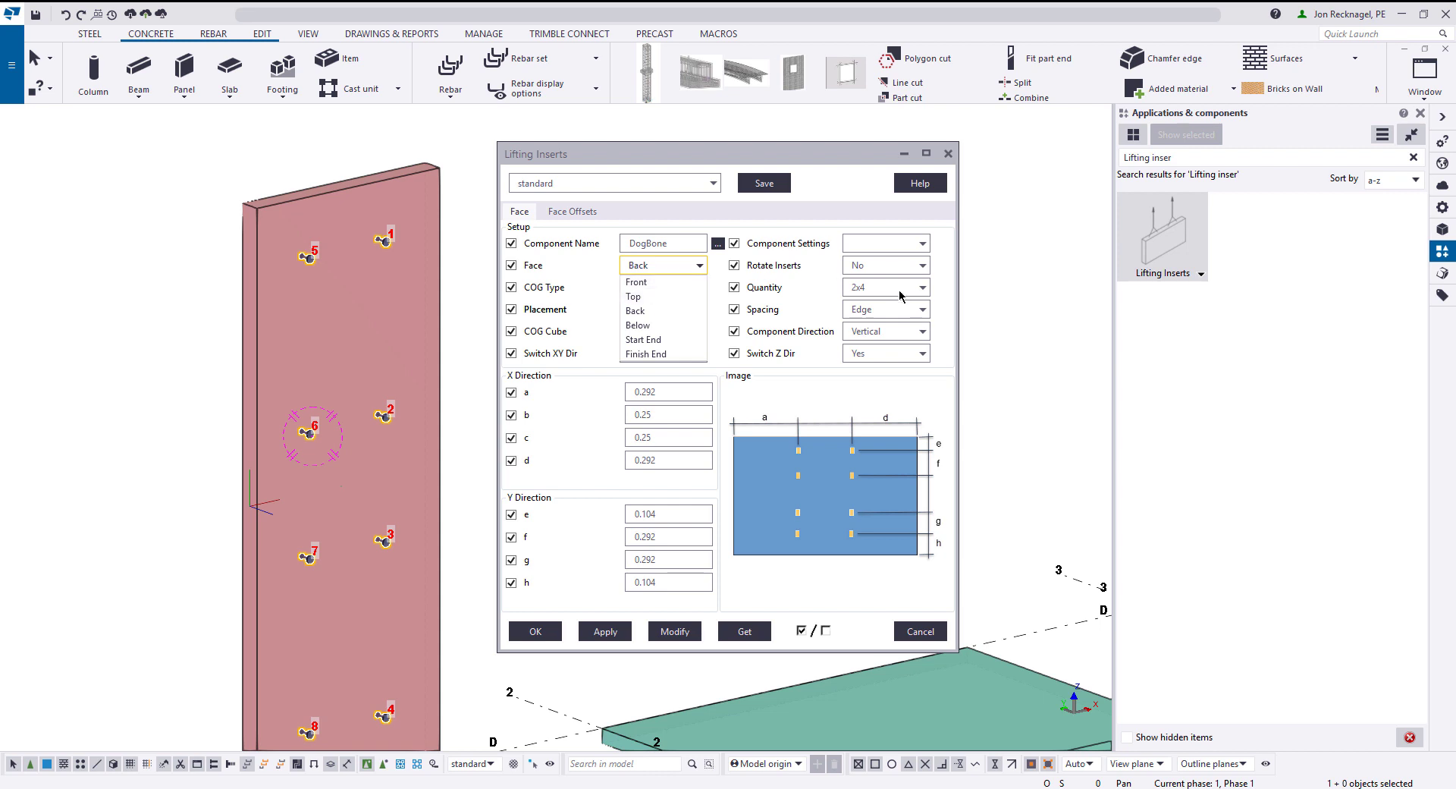
left_click(667, 297)
left_click(675, 631)
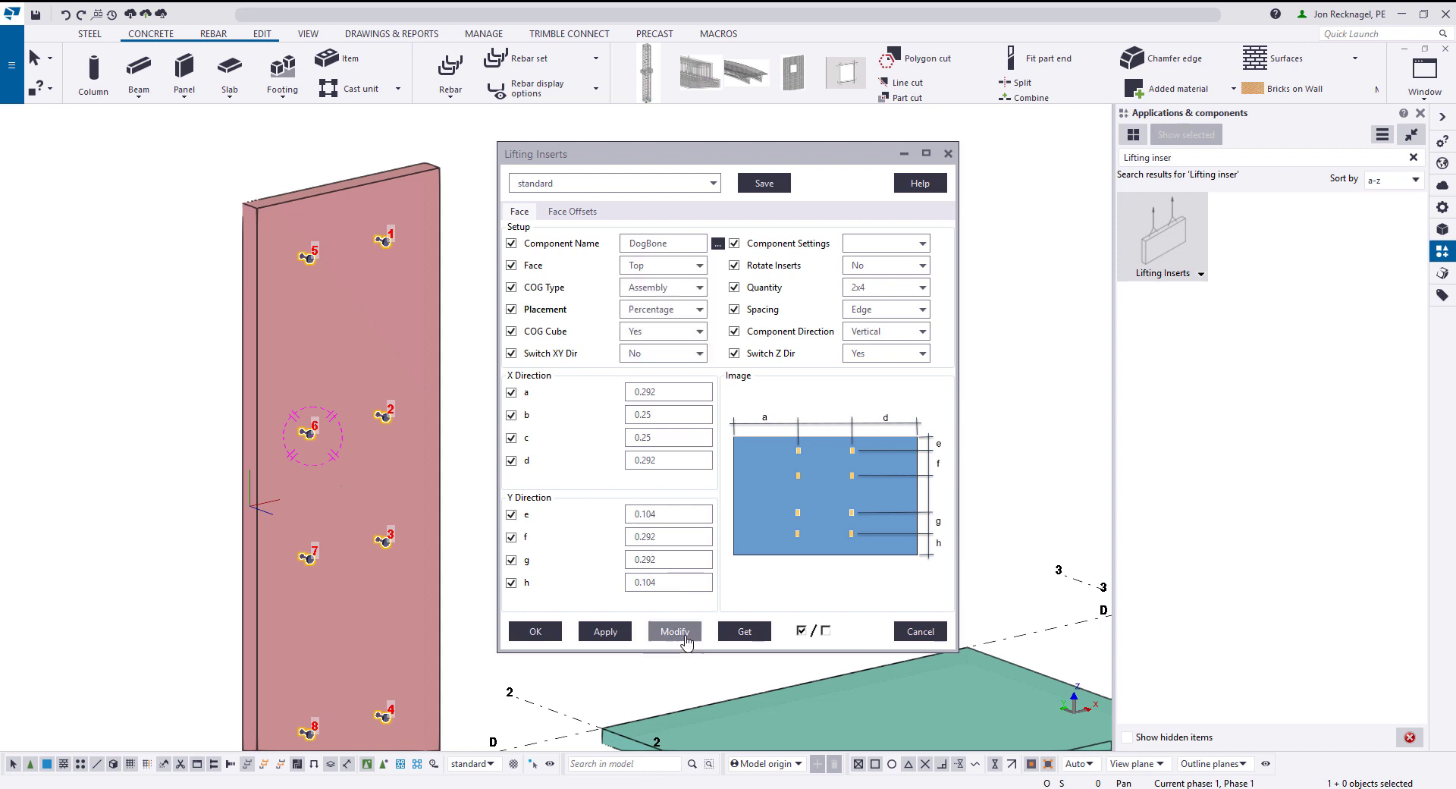
scroll(289, 630, "up", 6)
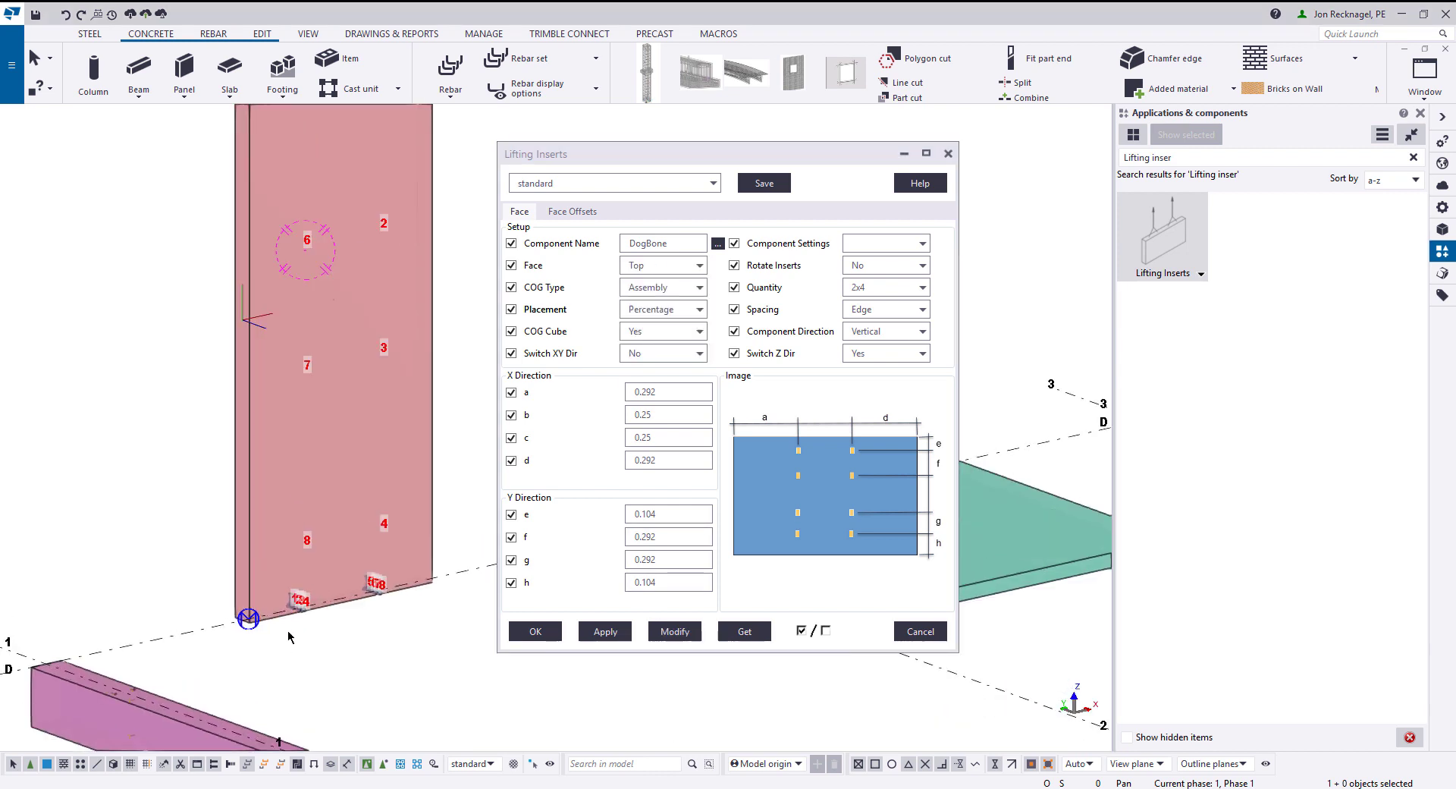
Set Face to Front for the wall panel's inserts, modify the component, and inspect the insert positions
left_click(700, 267)
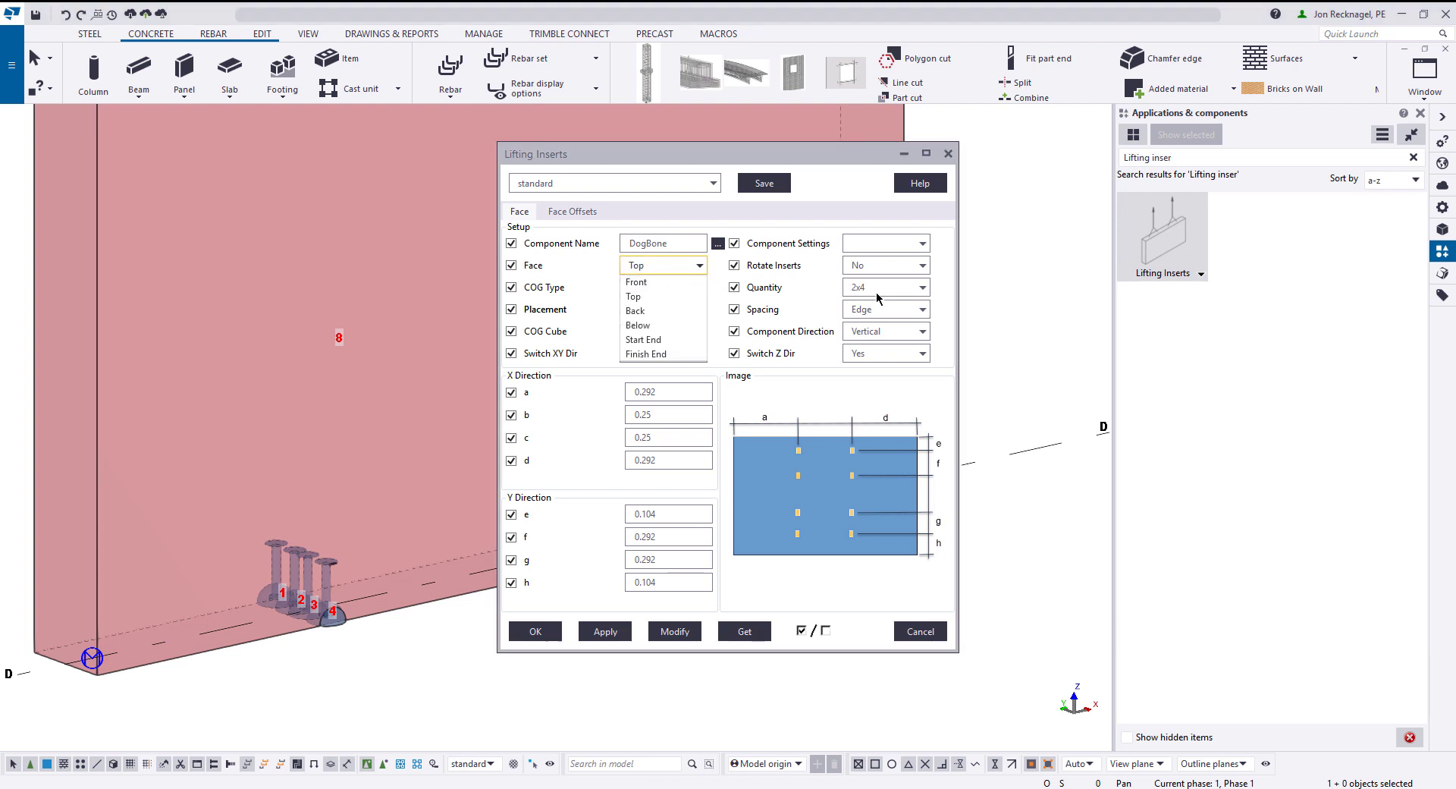
left_click(677, 284)
left_click(674, 631)
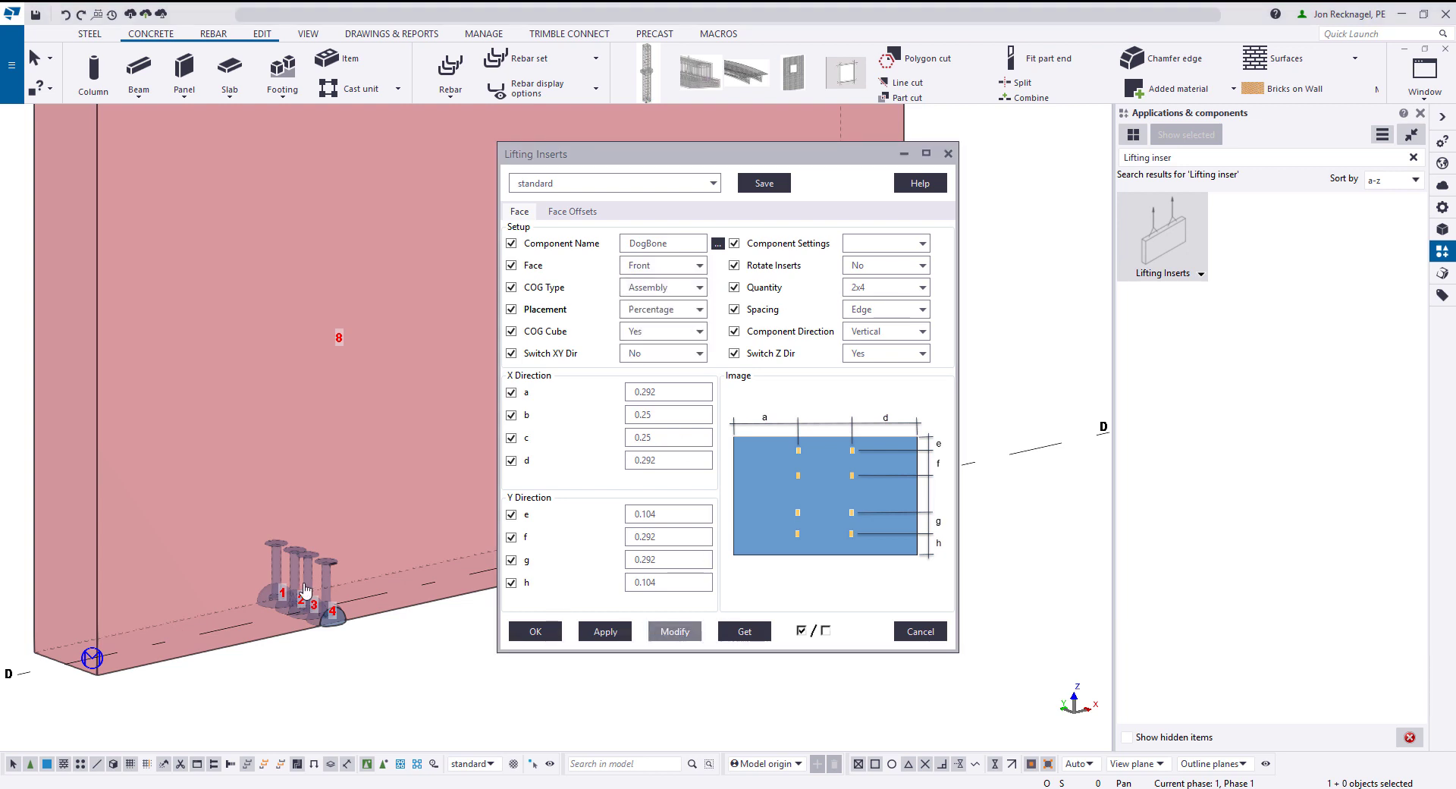
left_click(296, 347)
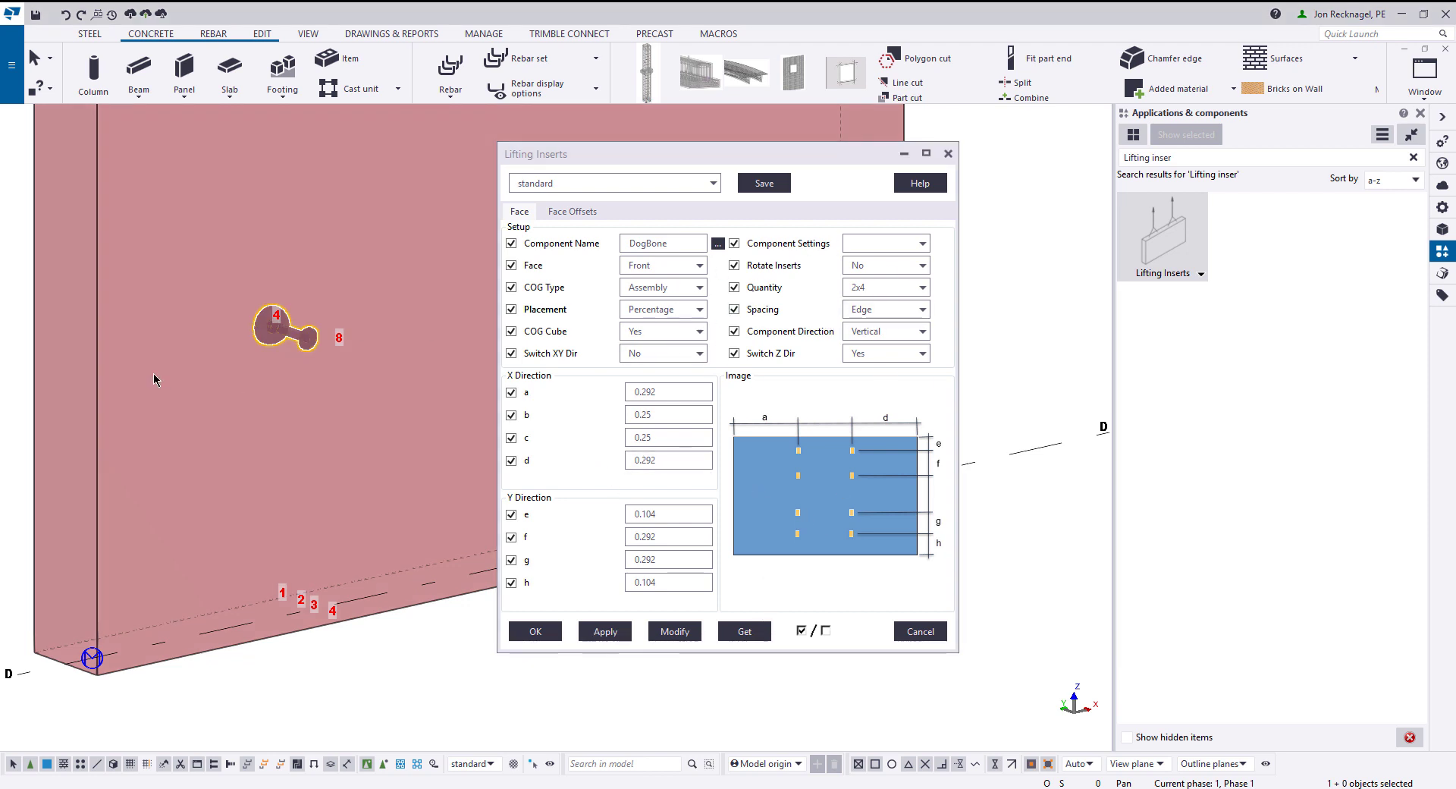
scroll(338, 387, "down", 2)
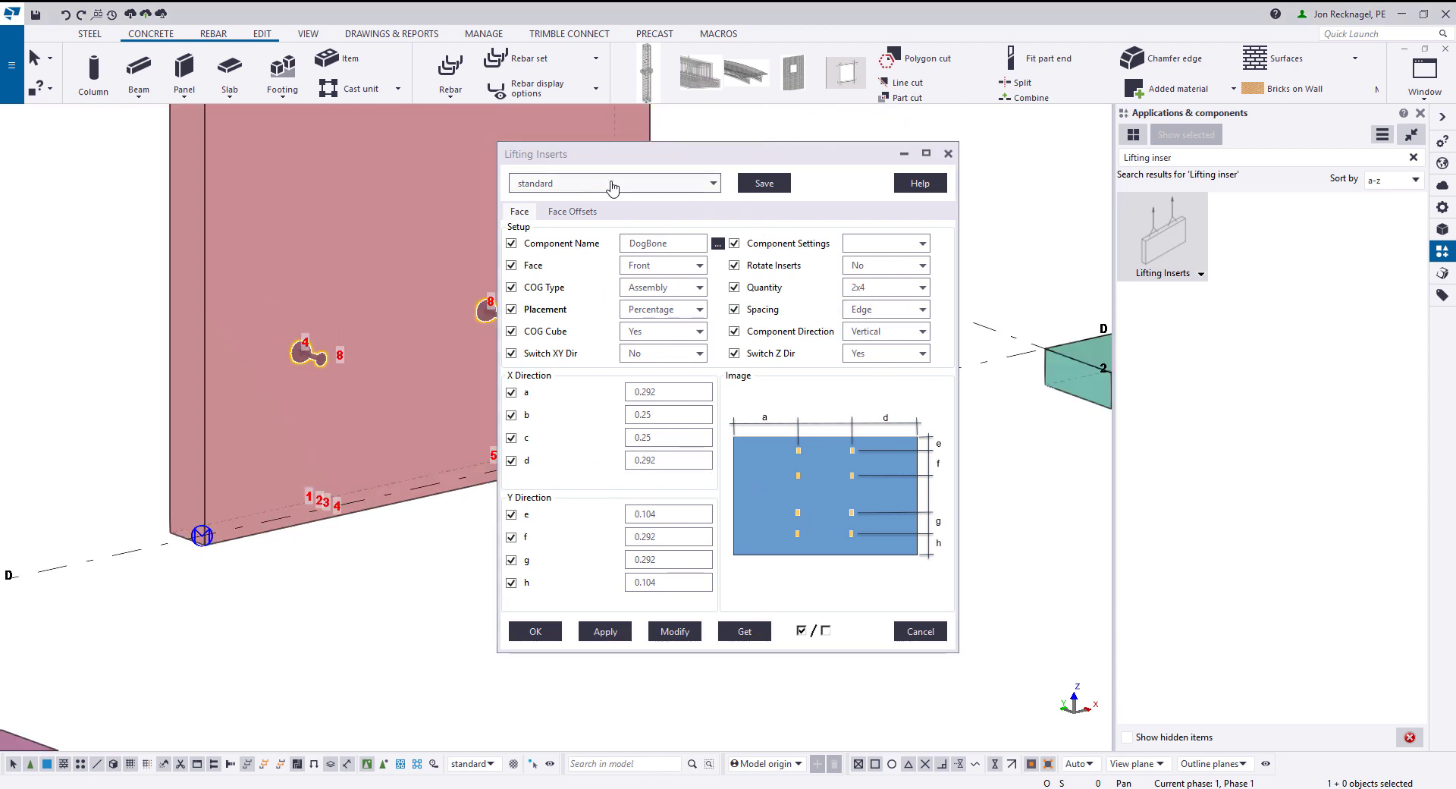
scroll(322, 369, "down", 2)
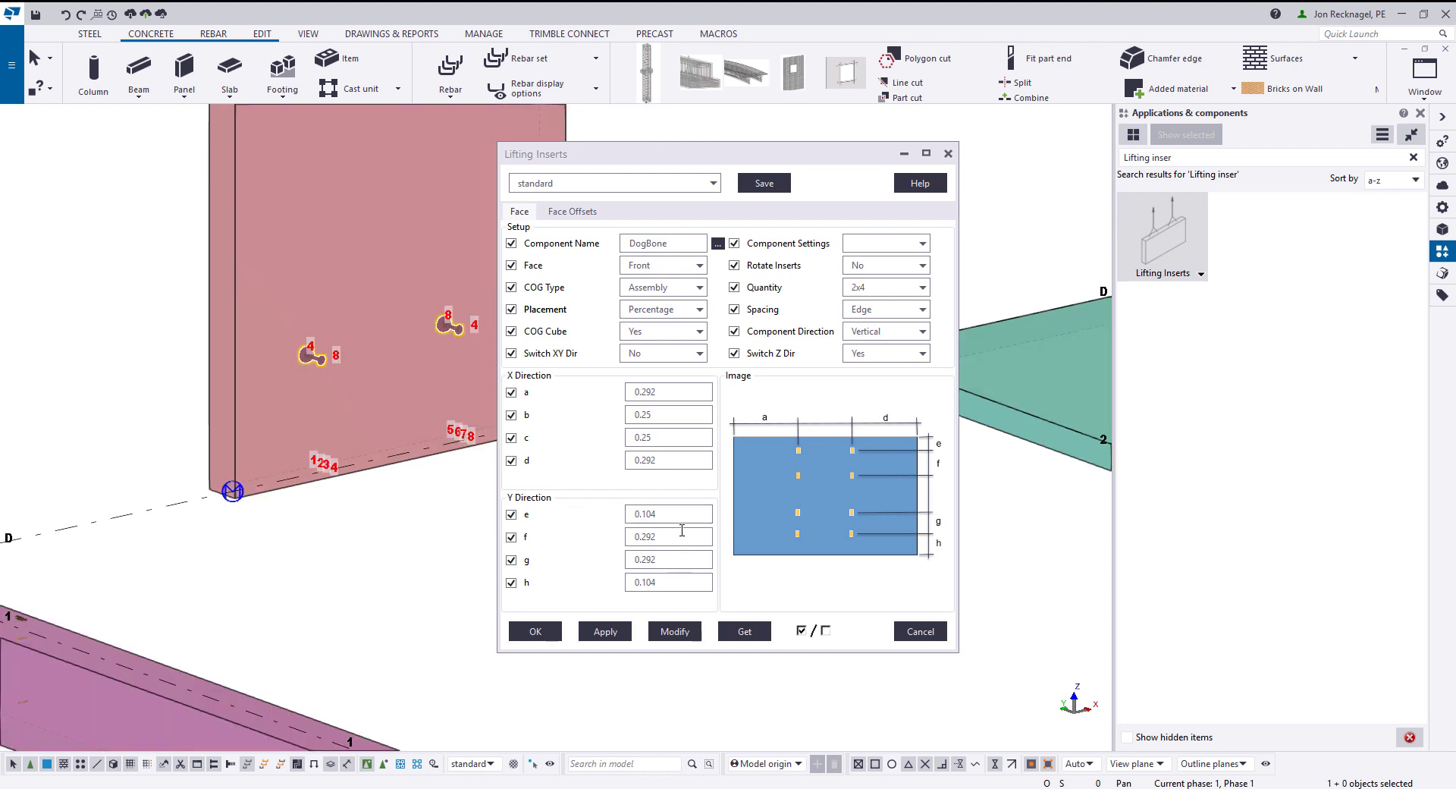
Save the wall panel's current Lifting Inserts settings under the name Test
key("Tab")
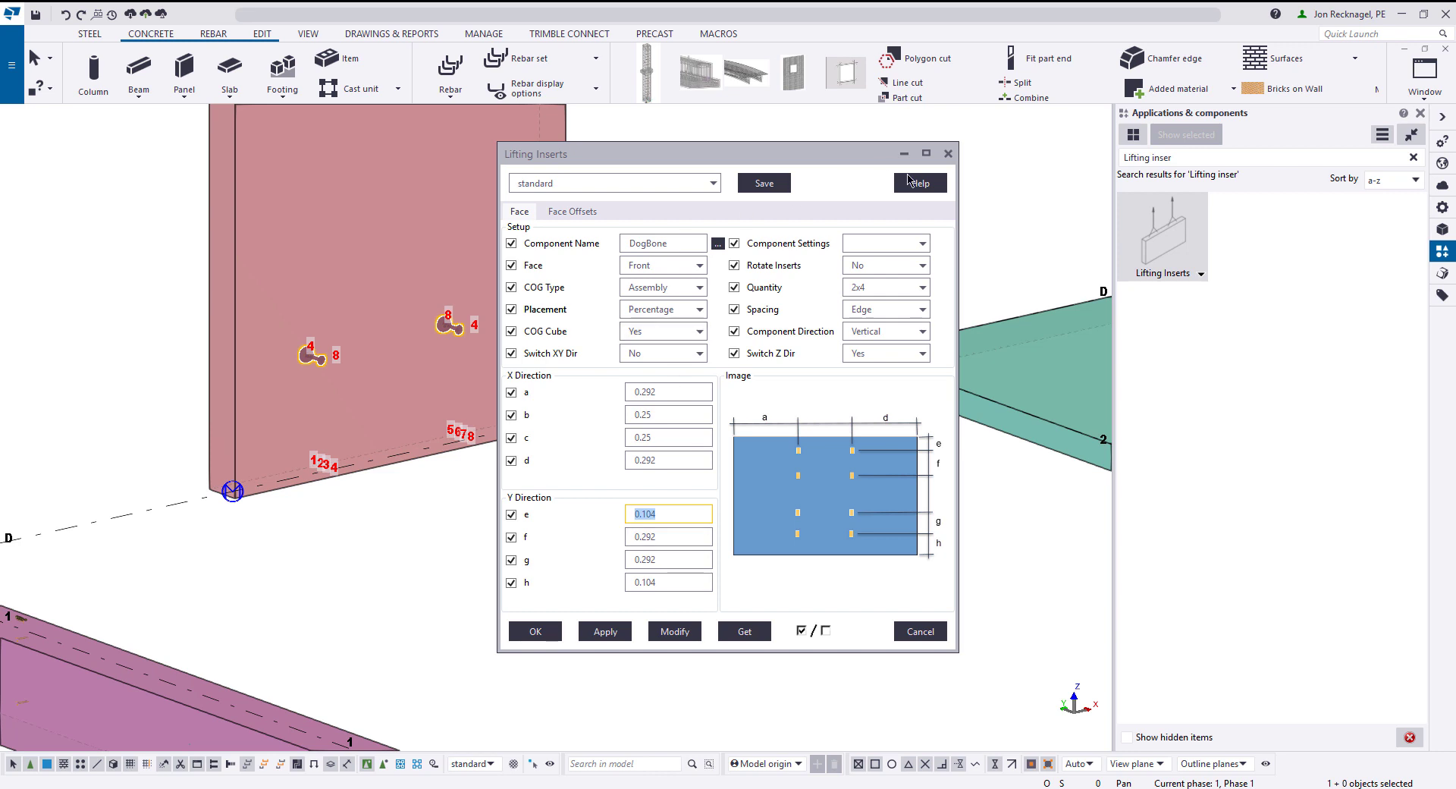
left_click(588, 186)
type("Test")
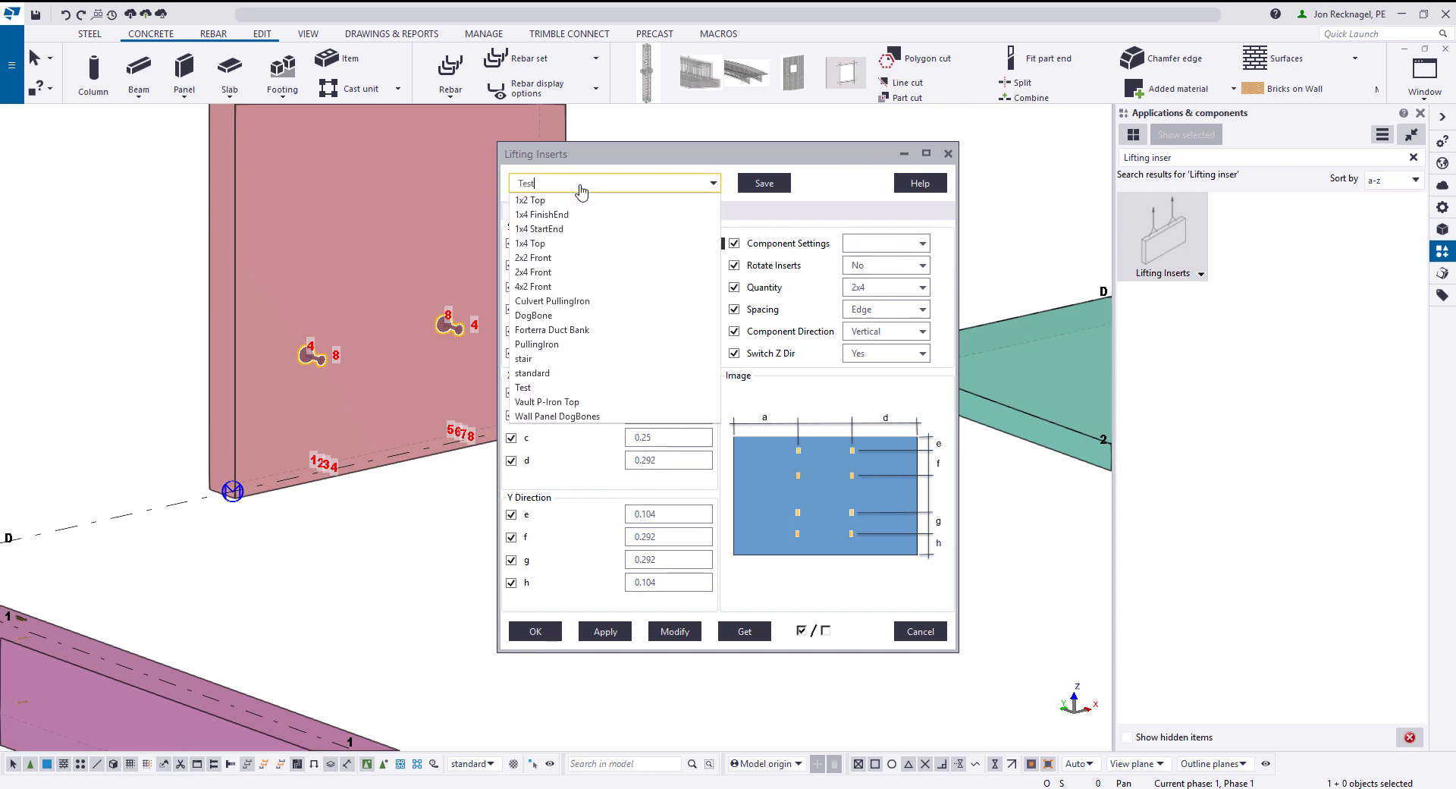
left_click(763, 184)
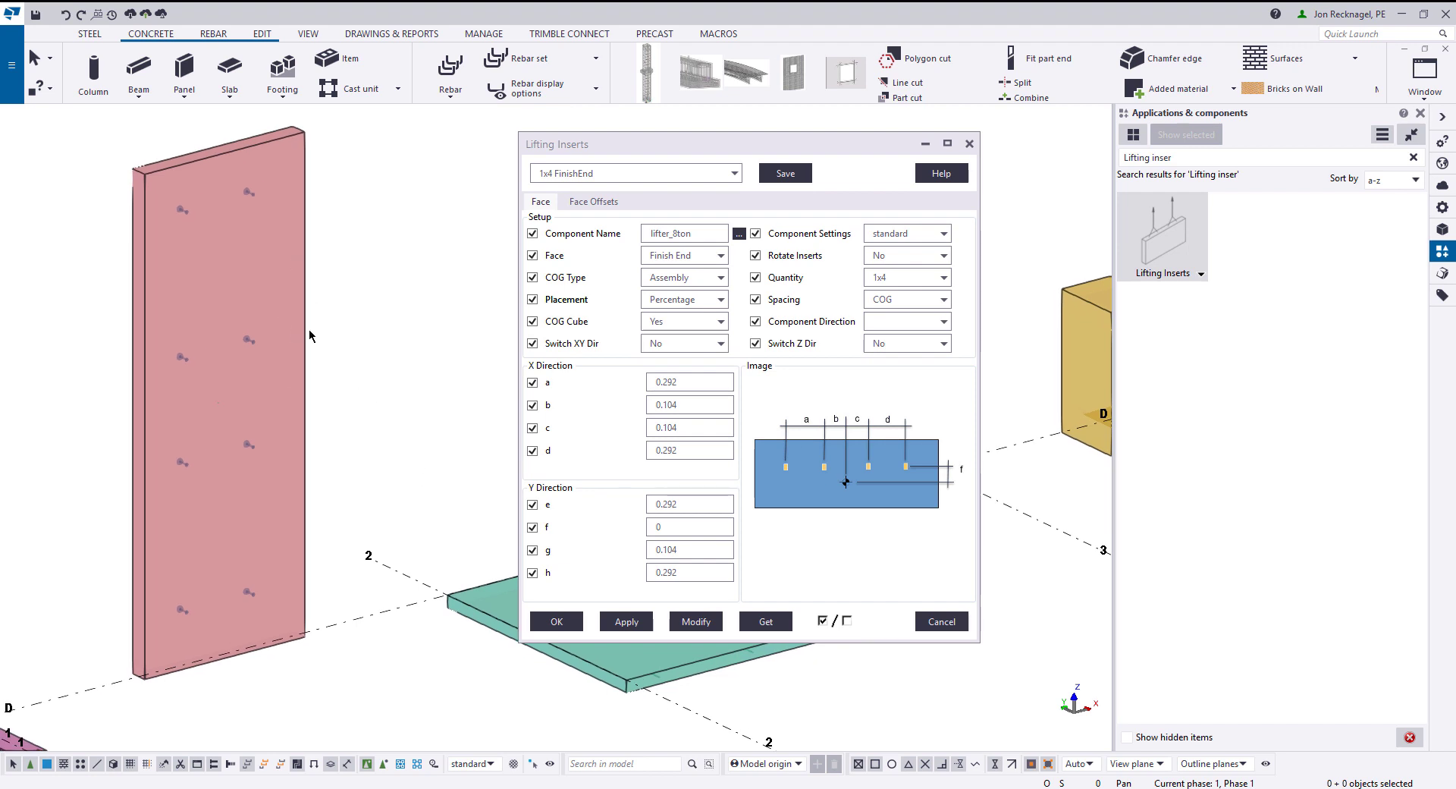
Add lifter_8ton inserts to the wall panel's finish end with the 1x4 FinishEnd settings and inspect the panel edge
middle_click_drag(186, 331, 298, 369)
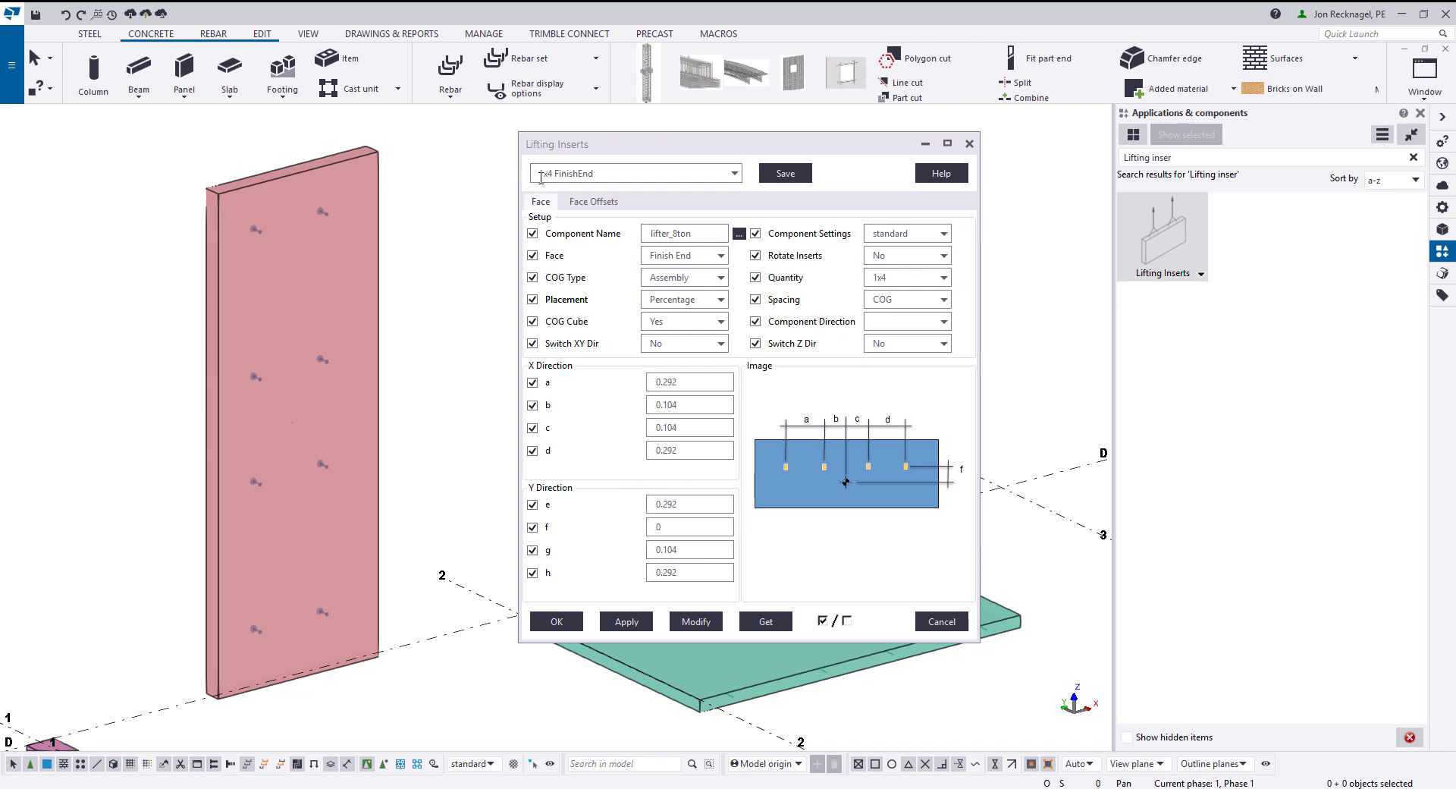
left_click(1180, 251)
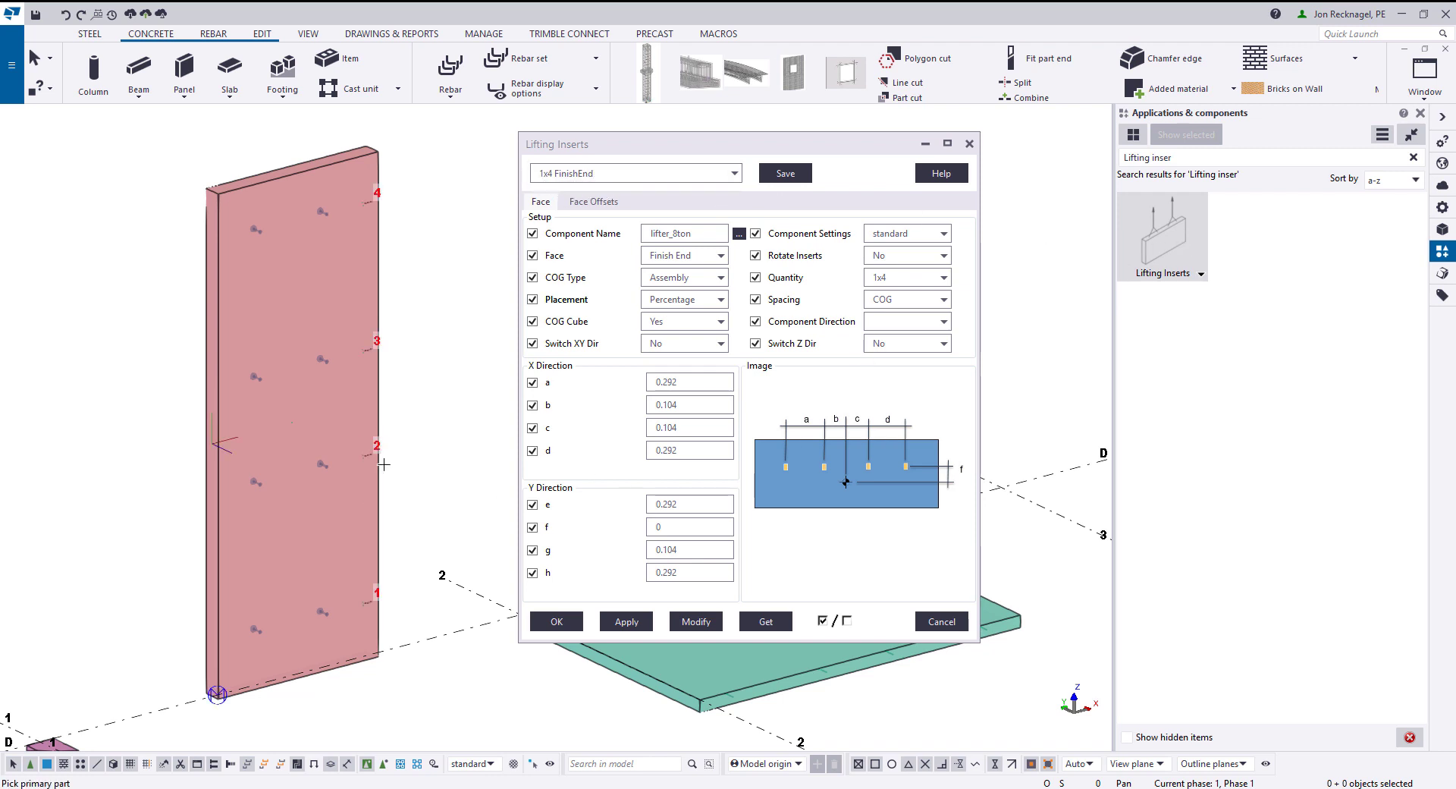
scroll(383, 199, "up", 5)
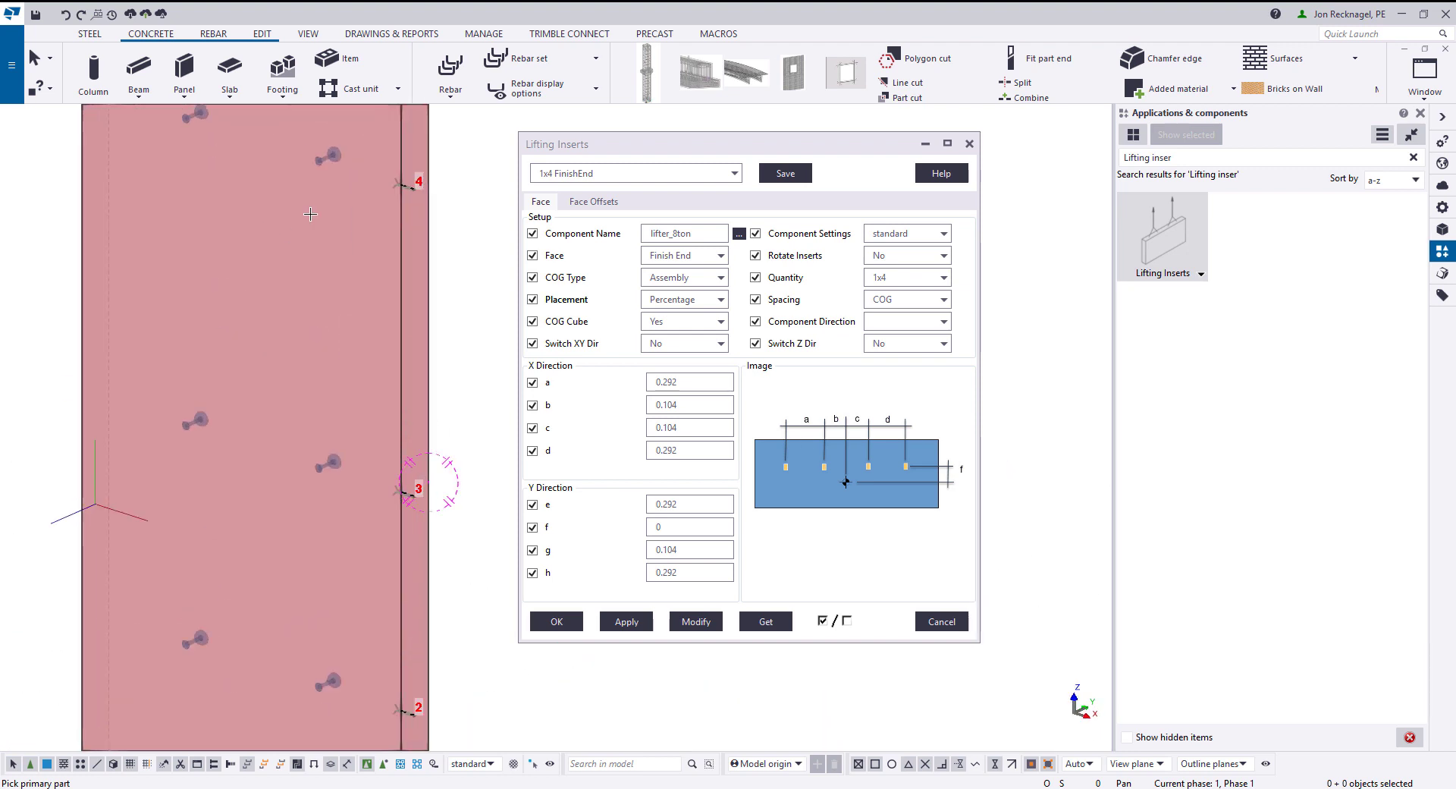
middle_click_drag(399, 195, 548, 247, "ctrl")
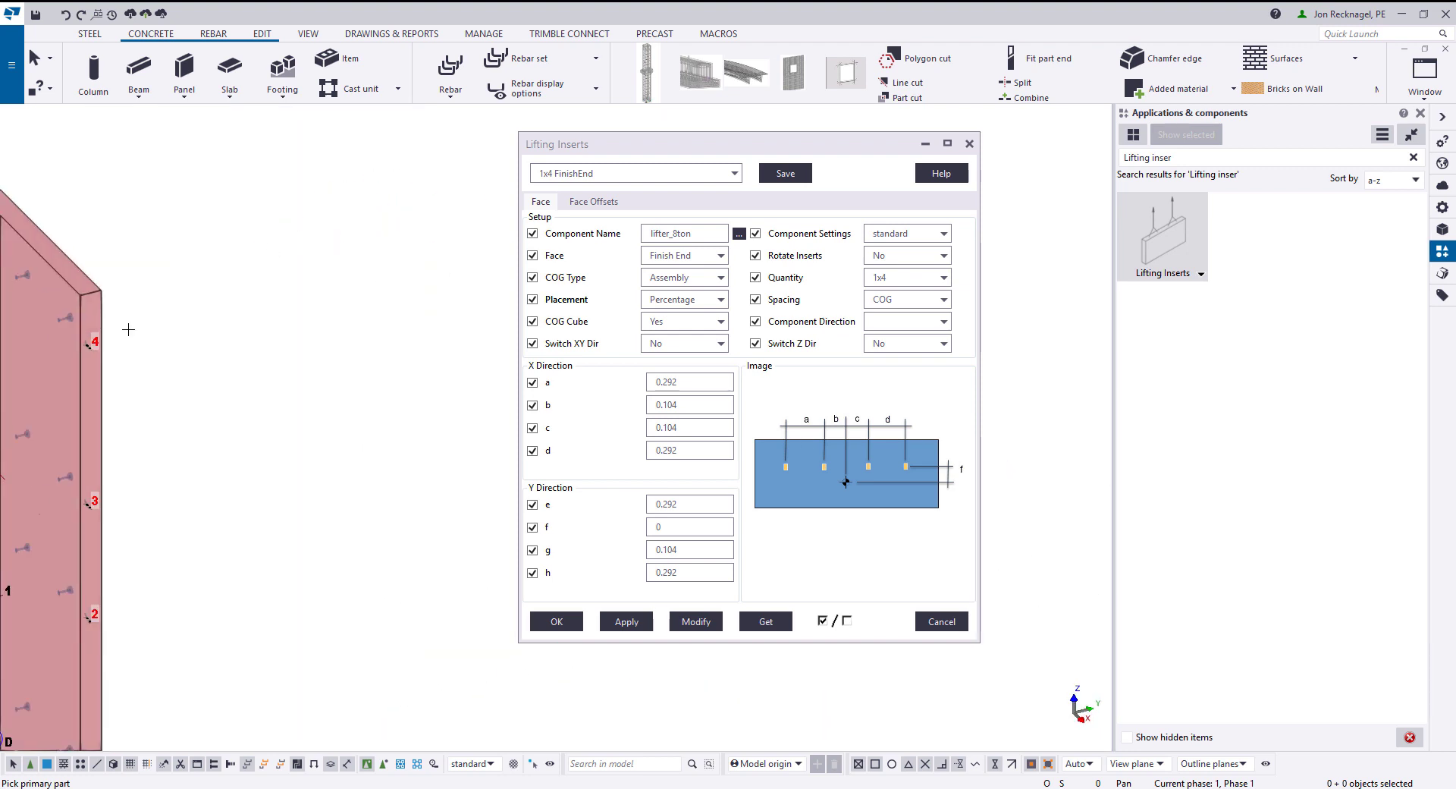
right_click(128, 329)
left_click(138, 340)
scroll(89, 380, "down", 2)
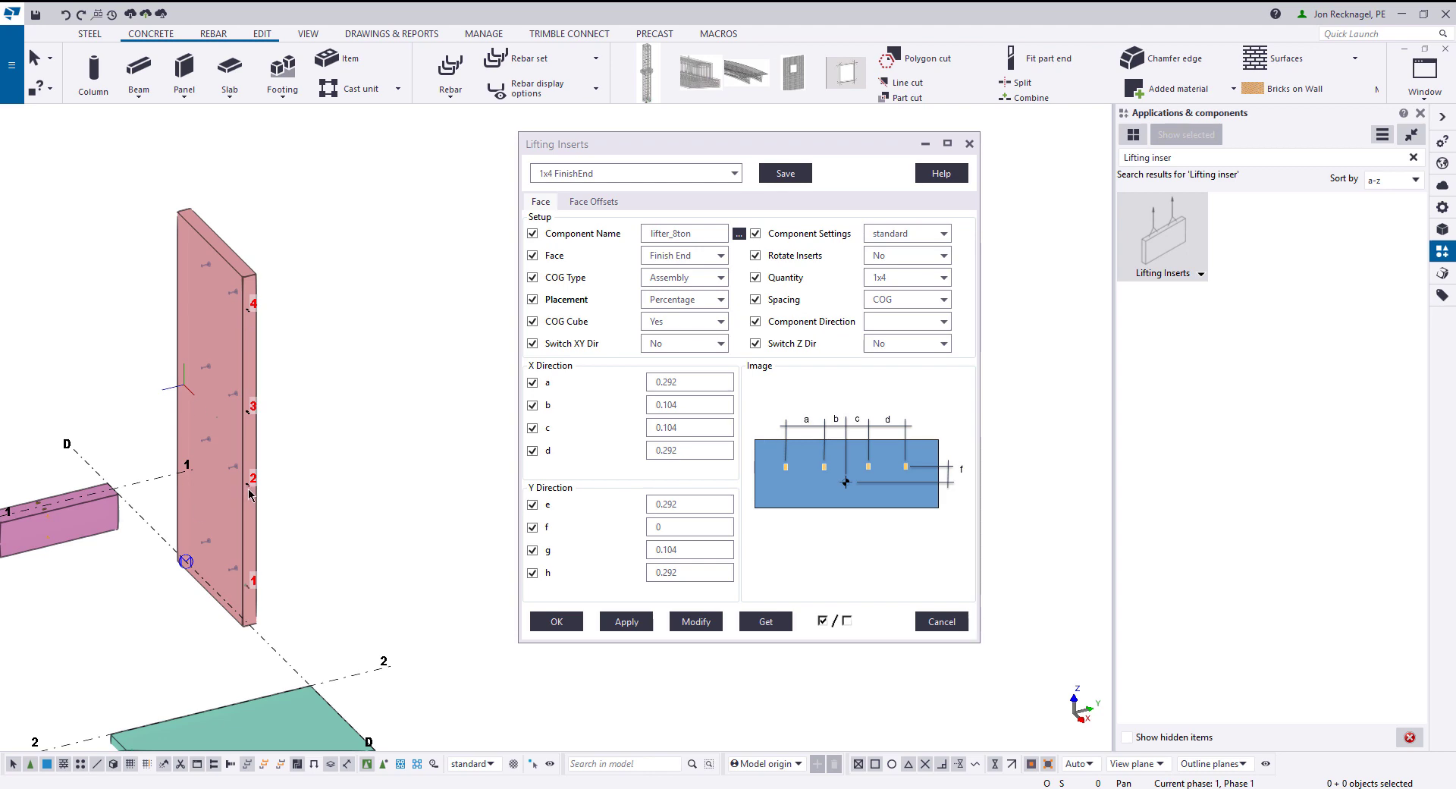
scroll(237, 531, "up", 3)
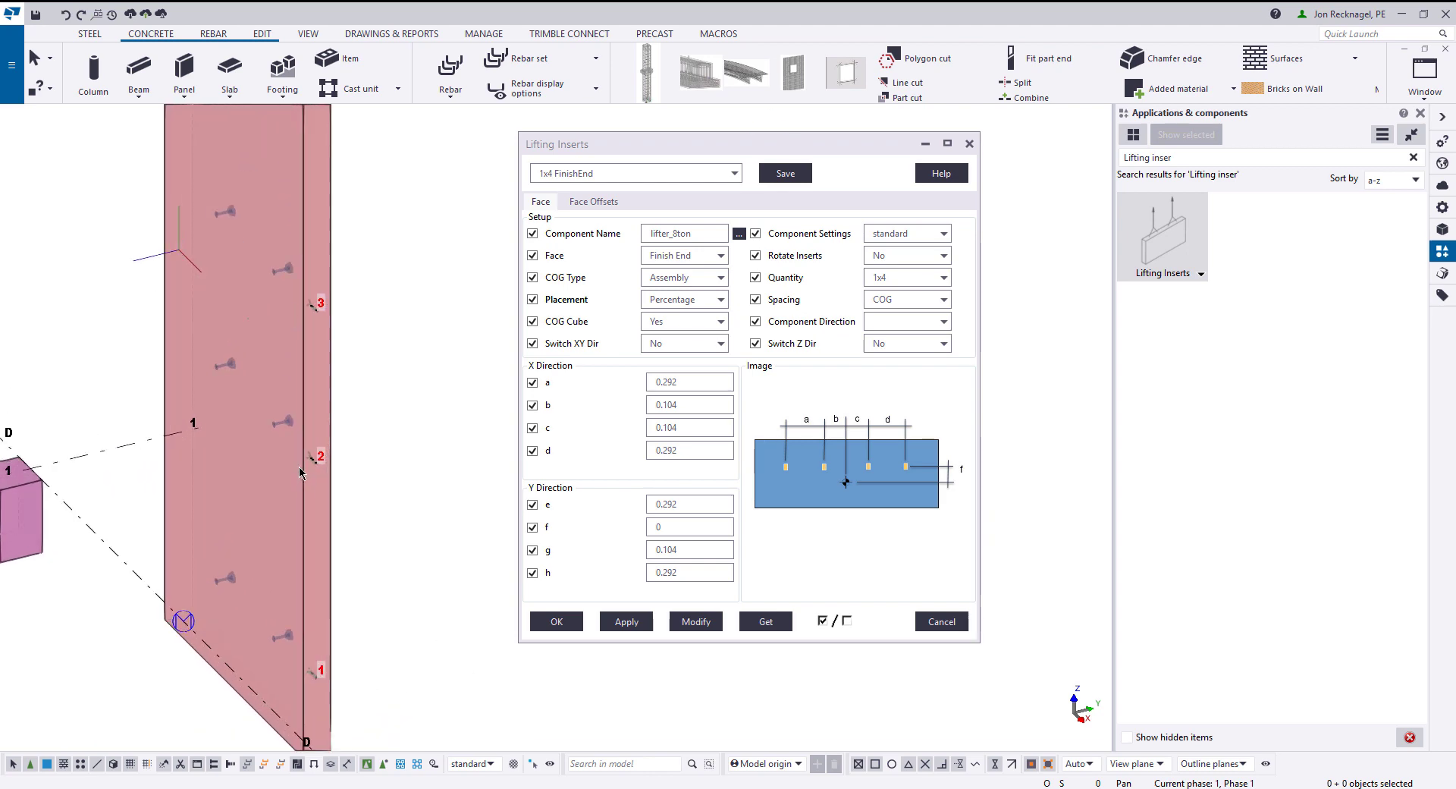
scroll(301, 471, "down", 1)
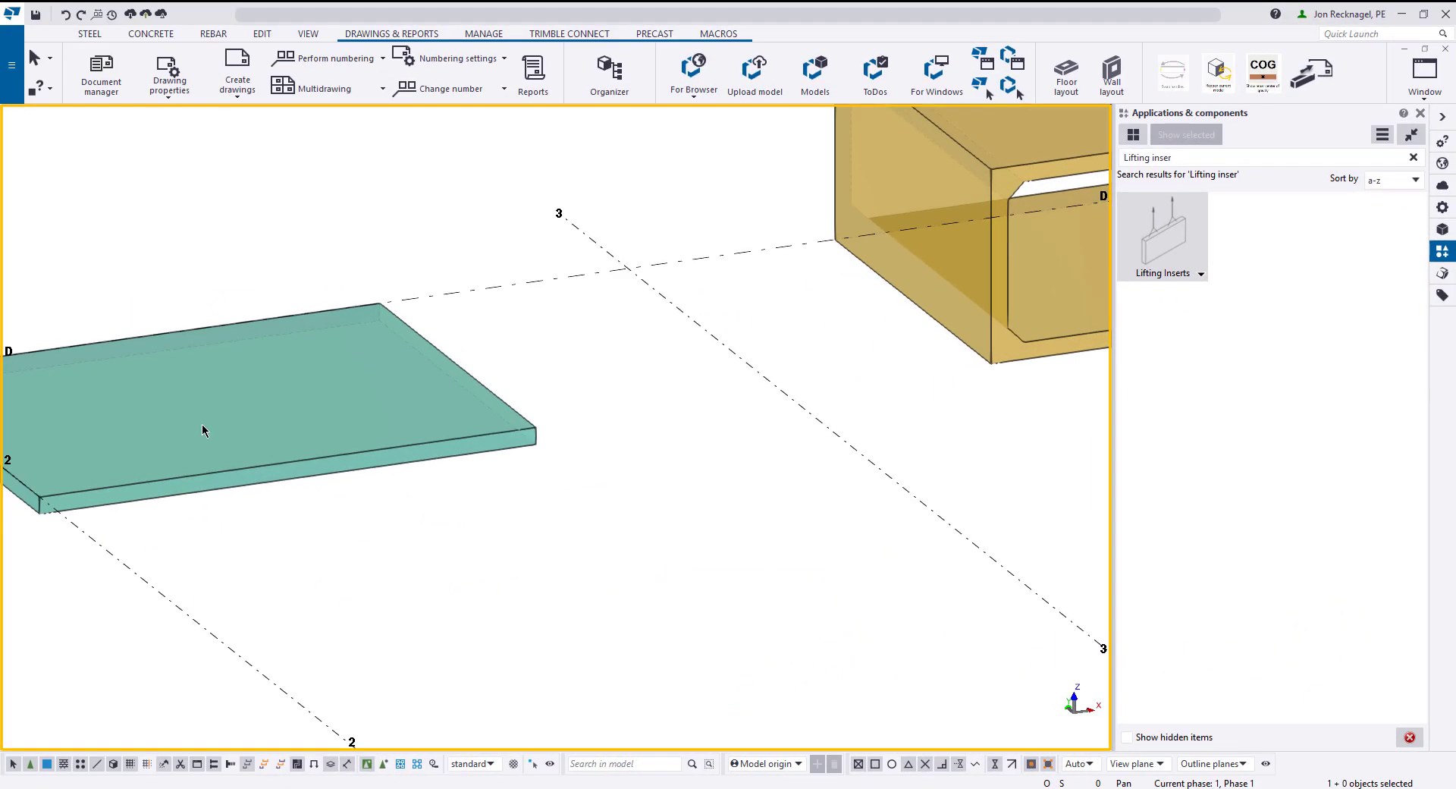
Apply the Lifting Inserts component to the green slab and end the command
middle_click_drag(202, 426, 756, 480)
scroll(650, 487, "up", 3)
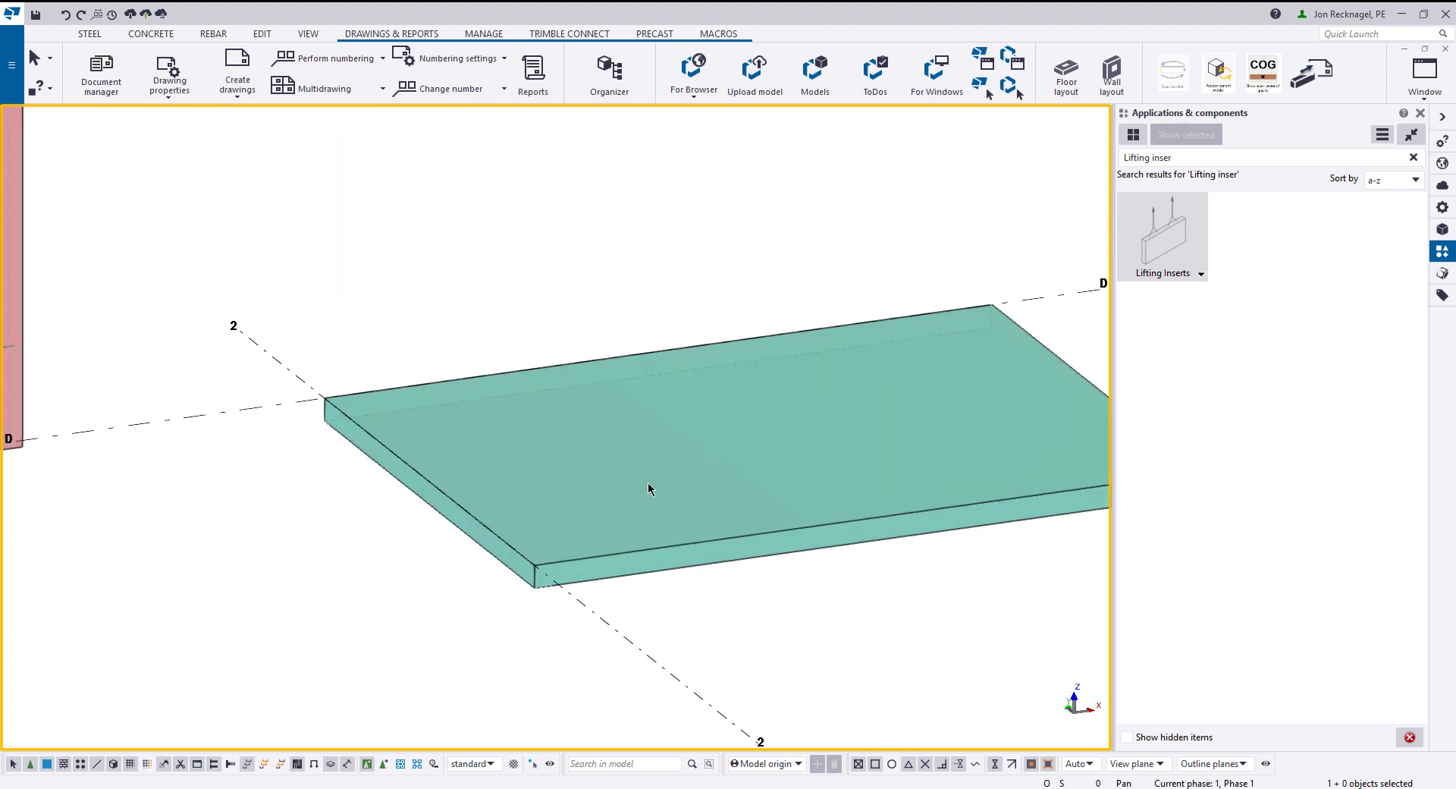
scroll(761, 430, "down", 1)
left_click(1136, 252)
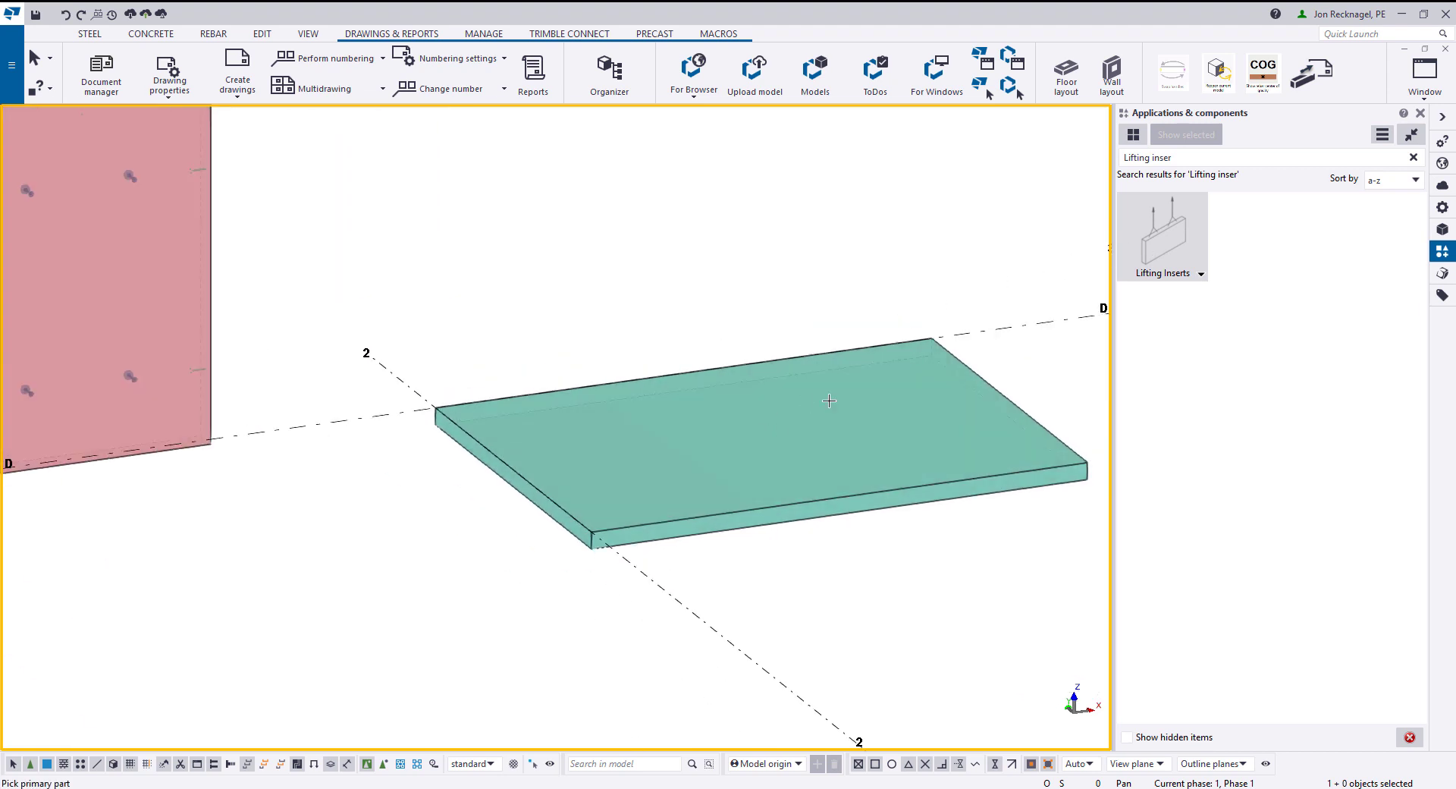
left_click(785, 511)
scroll(758, 499, "up", 2)
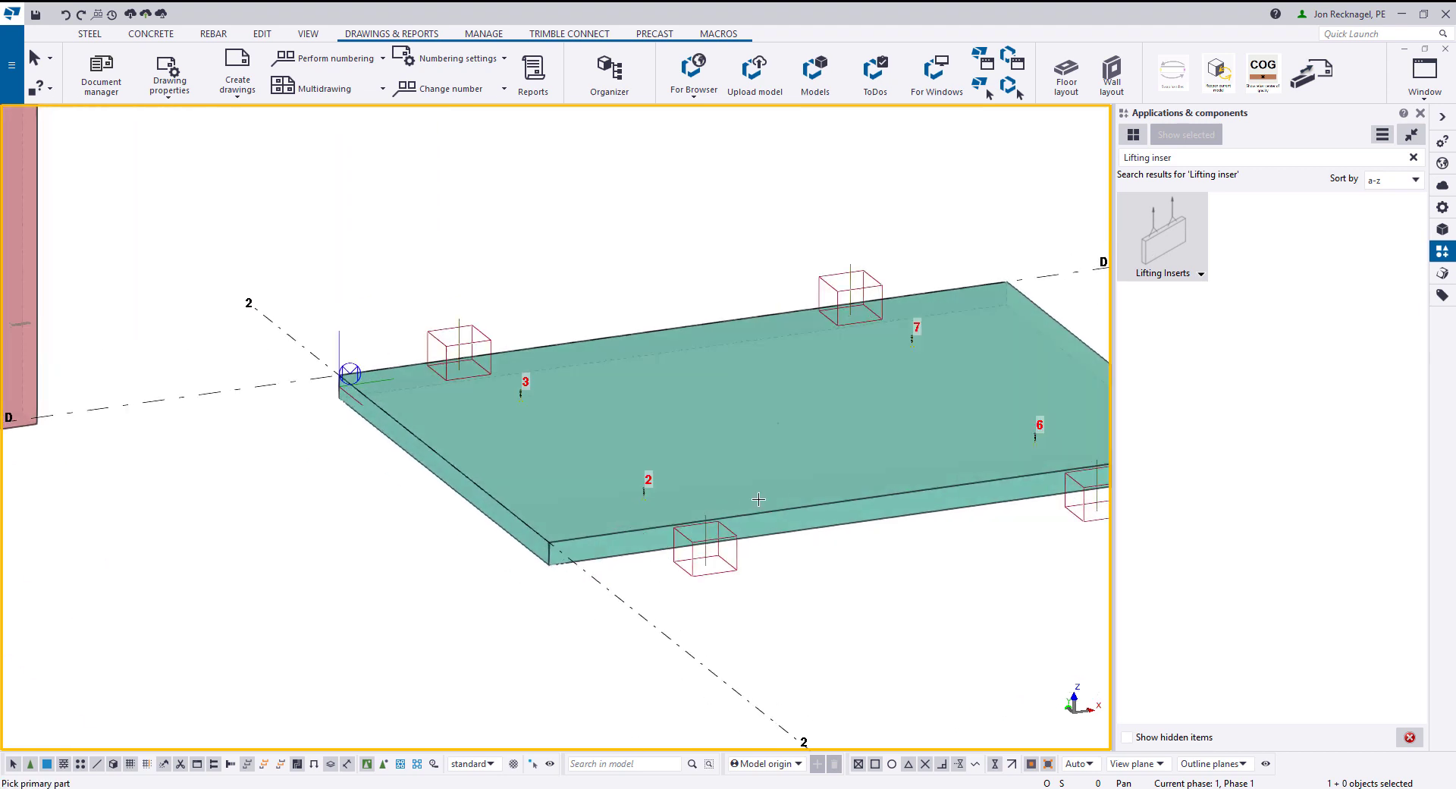
middle_click_drag(873, 440, 792, 432)
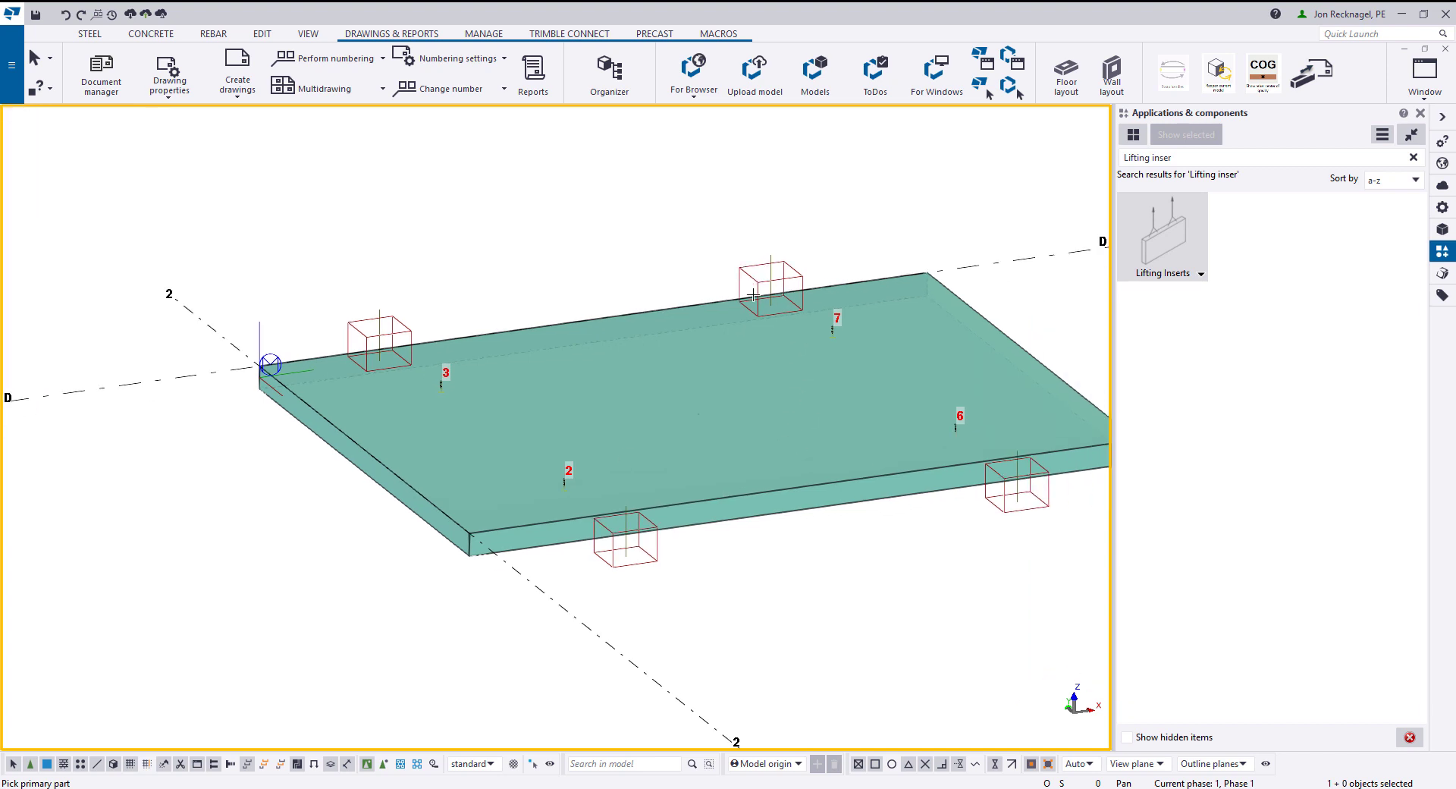
scroll(753, 294, "down", 2)
middle_click_drag(796, 308, 683, 374, "ctrl")
right_click(684, 375)
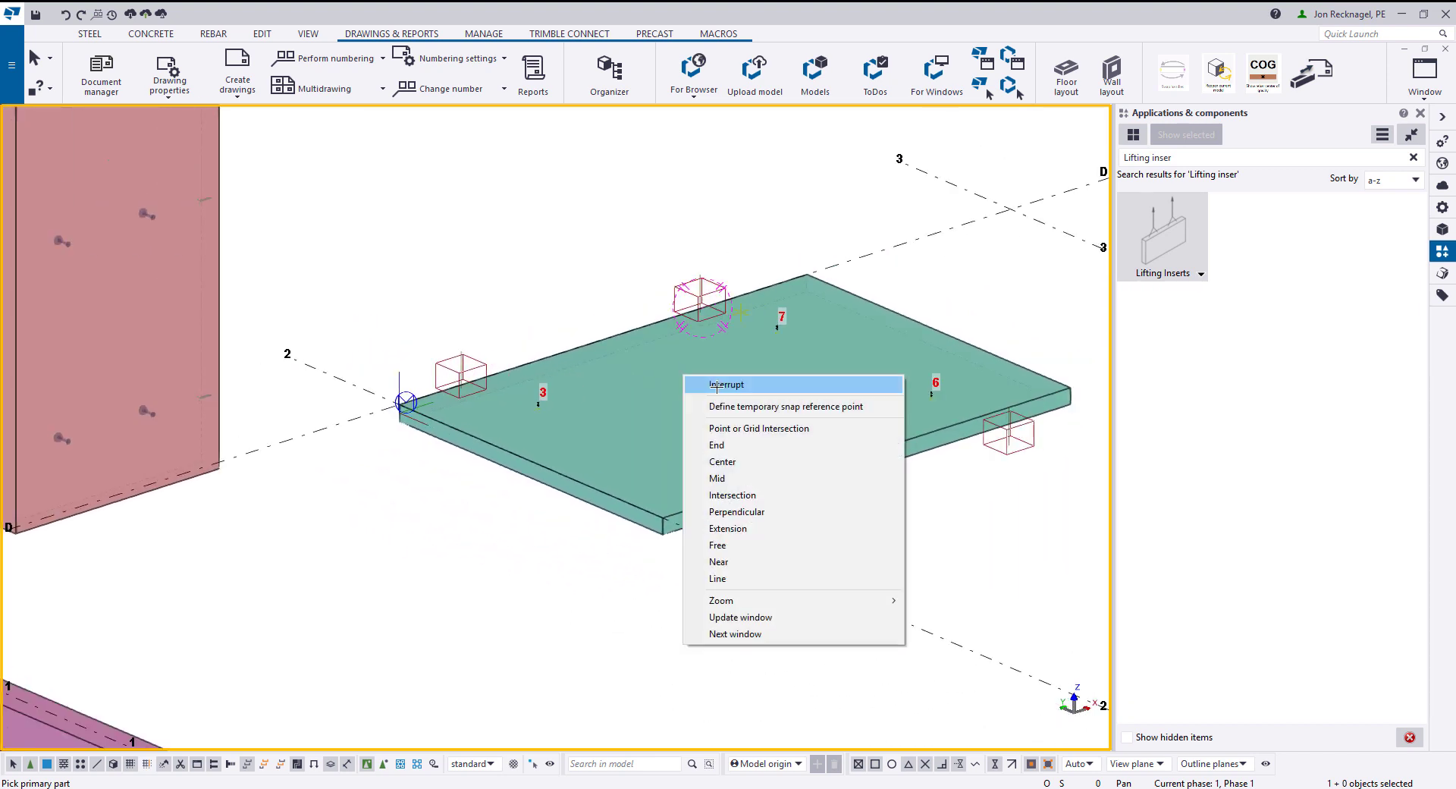
left_click(717, 385)
Open the settings of the green slab's lifting inserts and examine the inserts and wireframe boxes along its edges
scroll(764, 535, "up", 3)
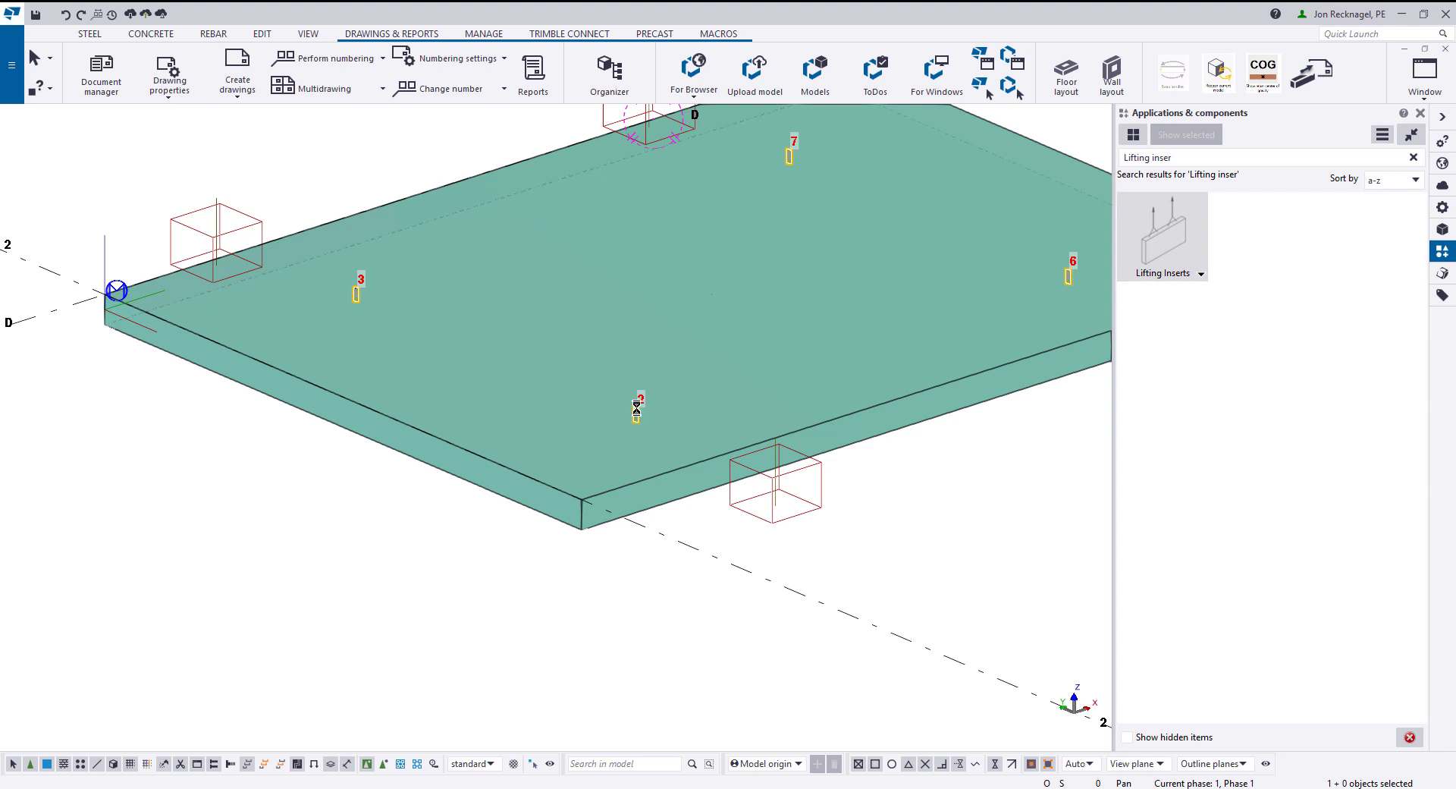
scroll(411, 339, "down", 3)
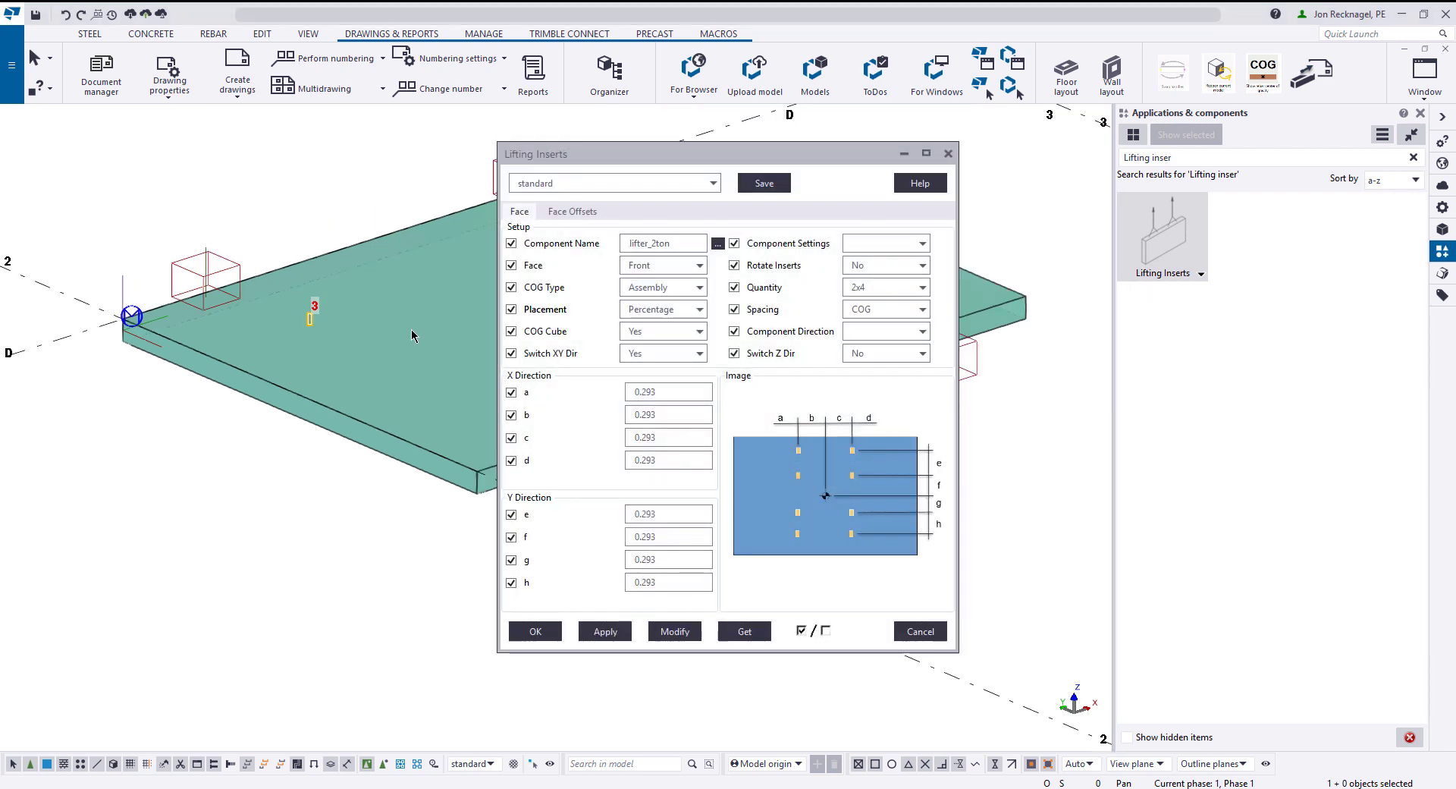
middle_click_drag(410, 338, 309, 318)
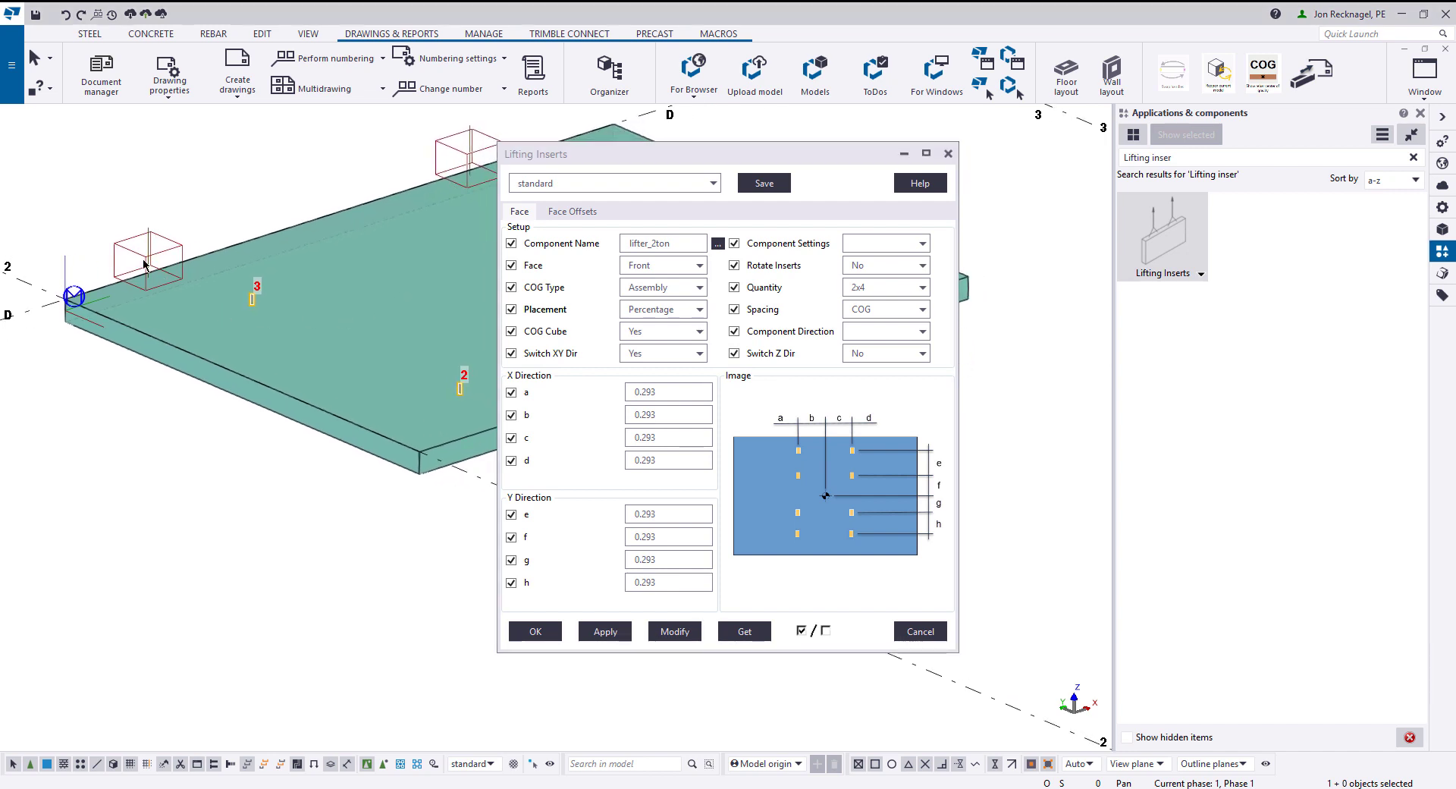
Set Y Direction distances e and h to 0.1 for the green slab's lifting inserts and update the component
scroll(179, 267, "down", 2)
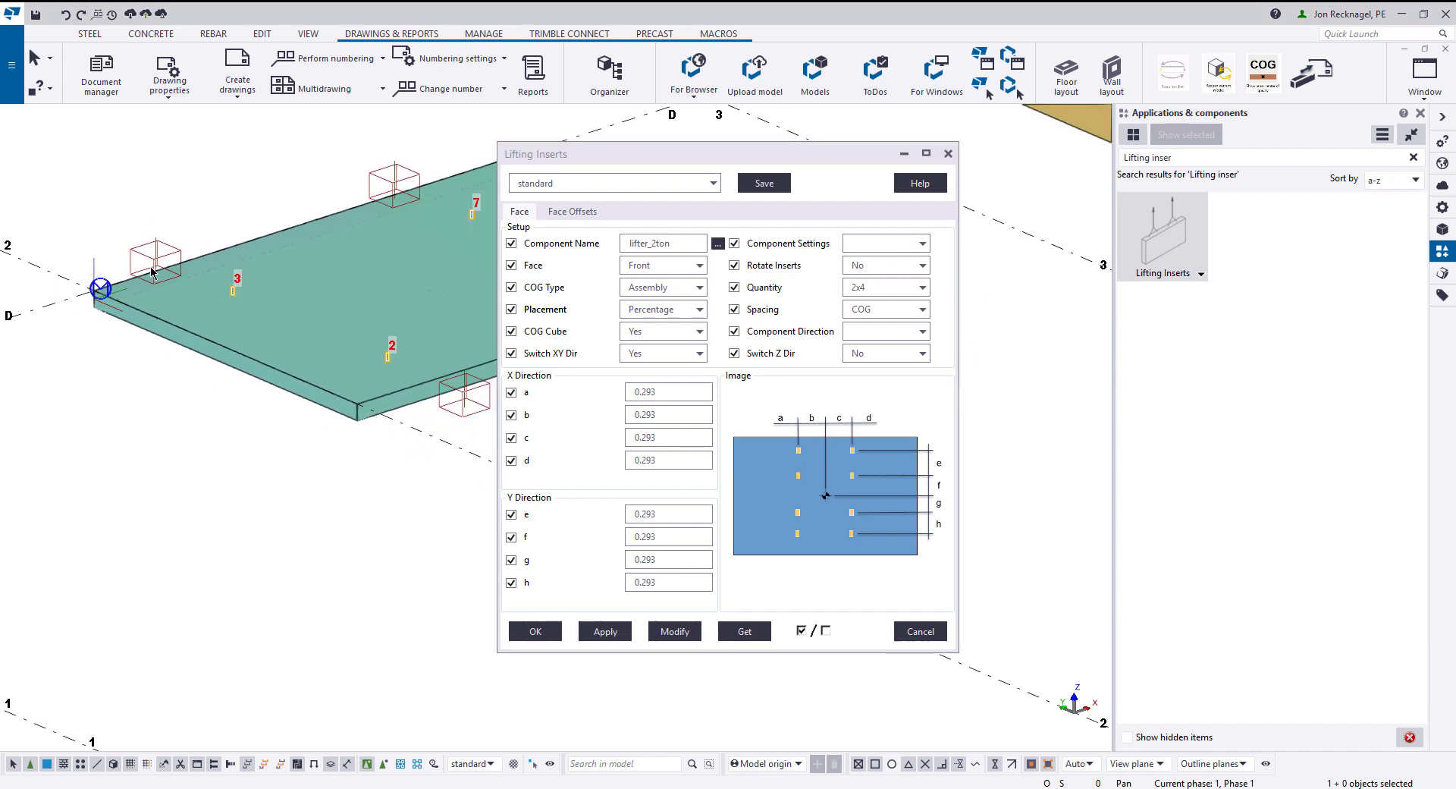
mouse_move(166, 274)
middle_mouse_down("ctrl")
mouse_move(190, 282)
mouse_move(172, 277)
middle_mouse_up("ctrl")
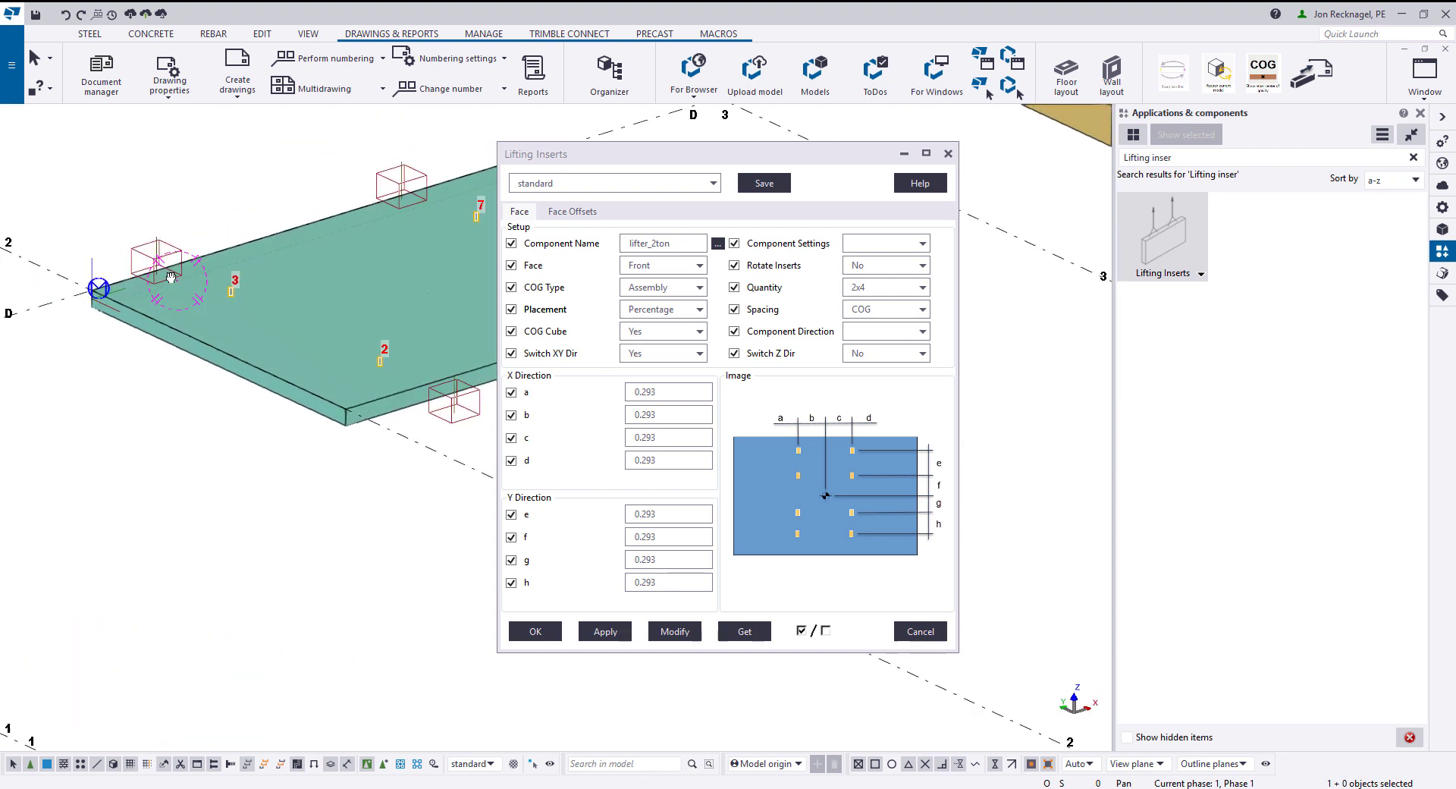
middle_click_drag(279, 294, 235, 305)
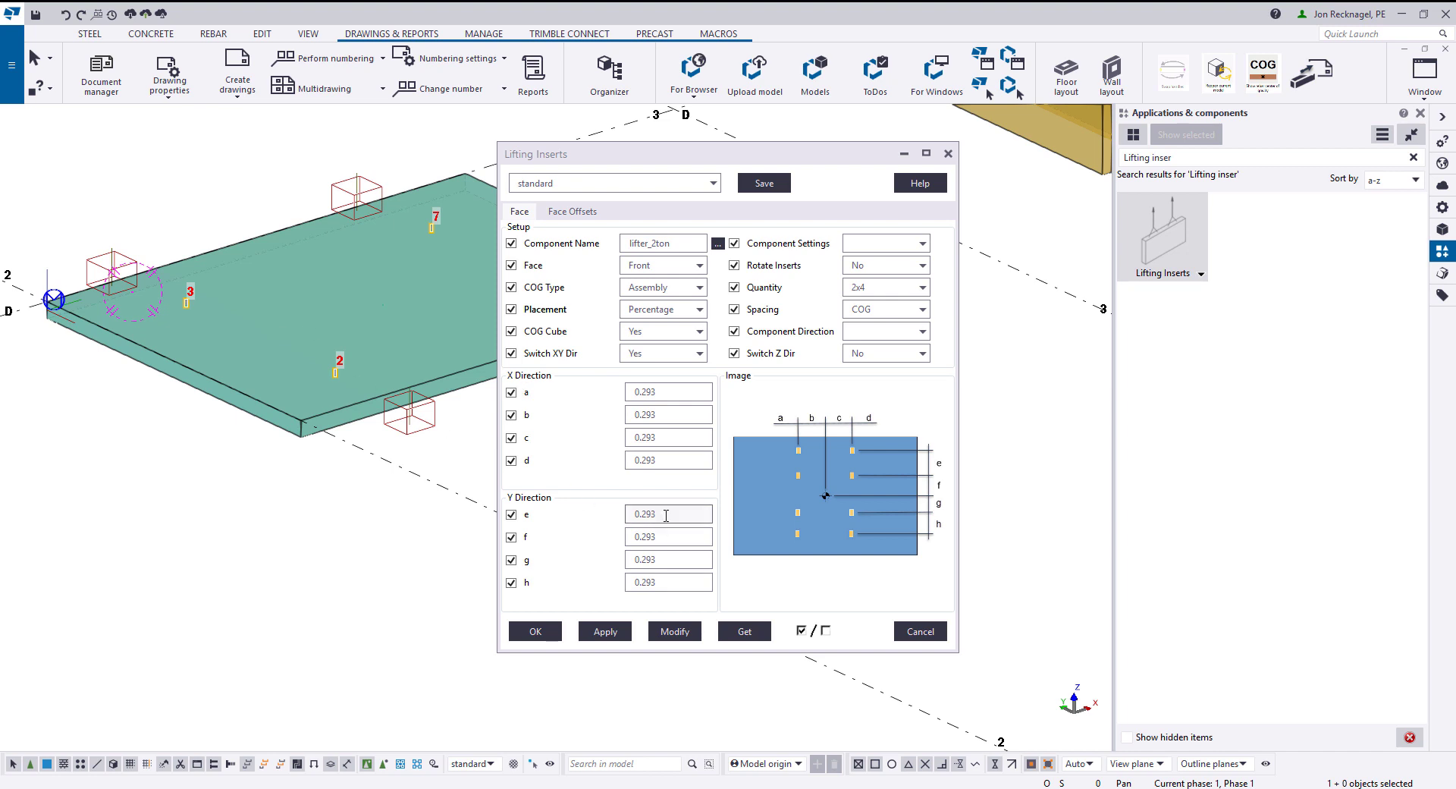
double_click(666, 514)
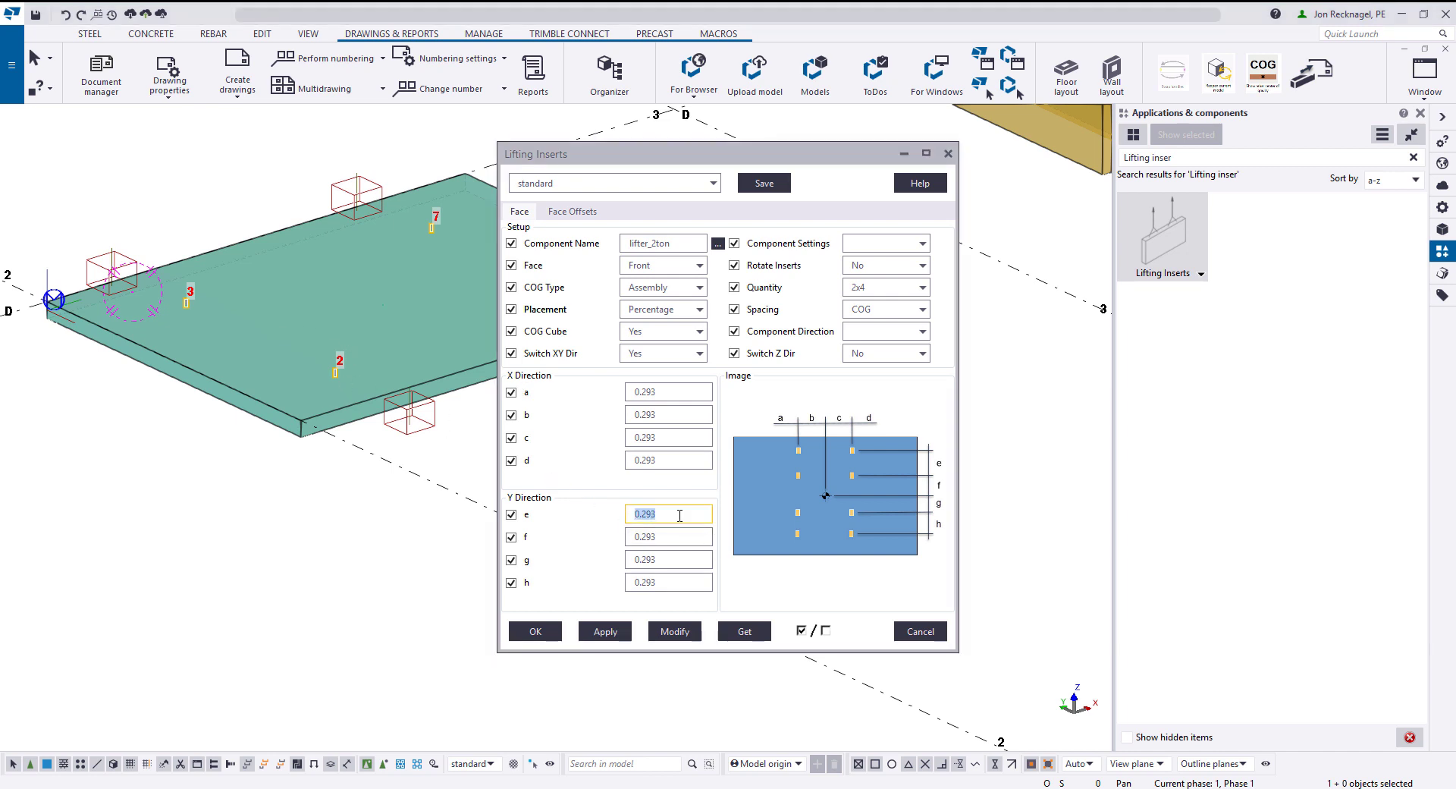
type("0.1")
double_click(665, 583)
type(".1")
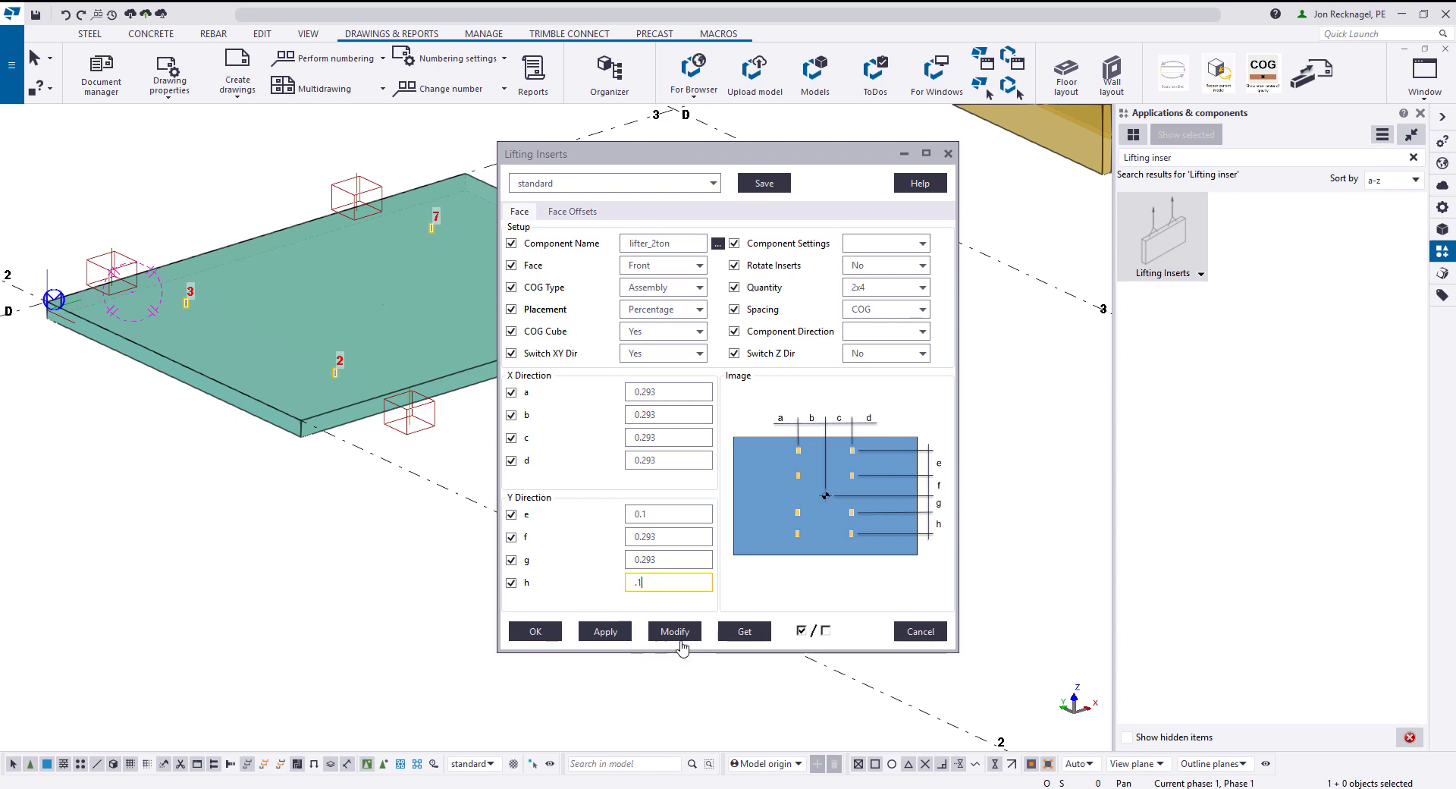
left_click(673, 632)
Set Switch XY Dir to No for the slab's lifting inserts, update the component, and clear the temporary labels from the view
scroll(325, 373, "up", 5)
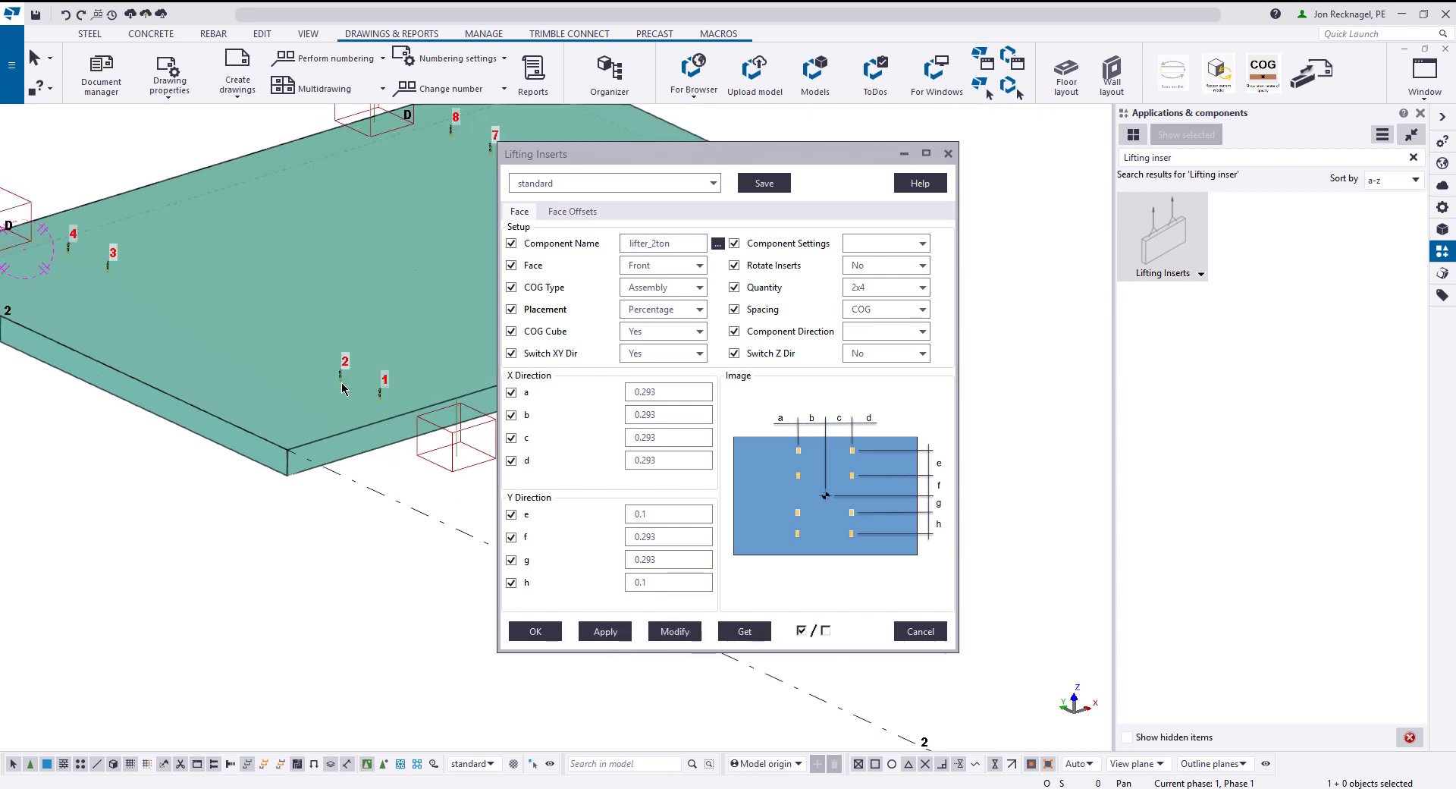
scroll(337, 381, "down", 5)
scroll(353, 390, "up", 2)
scroll(354, 391, "down", 2)
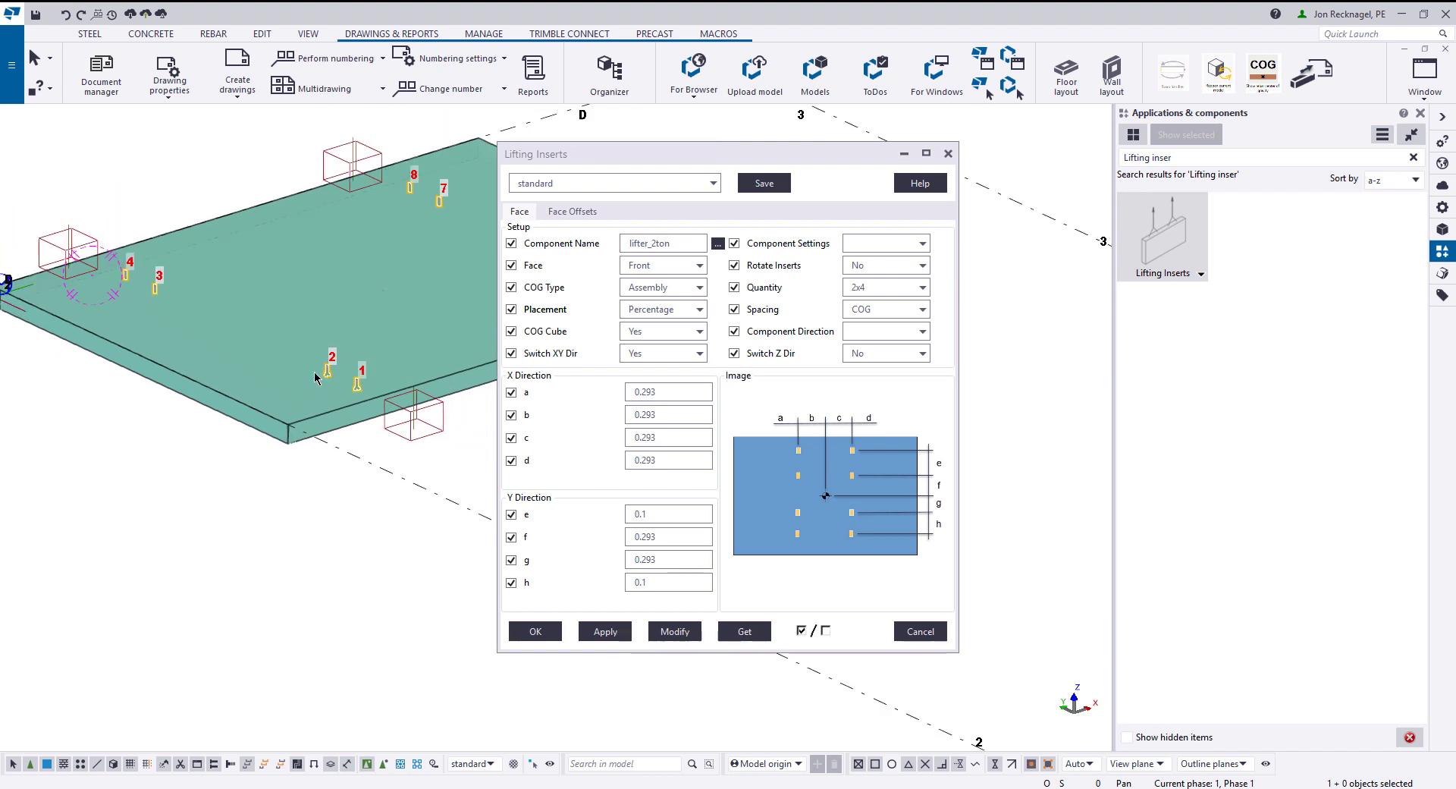
middle_click_drag(305, 398, 280, 402)
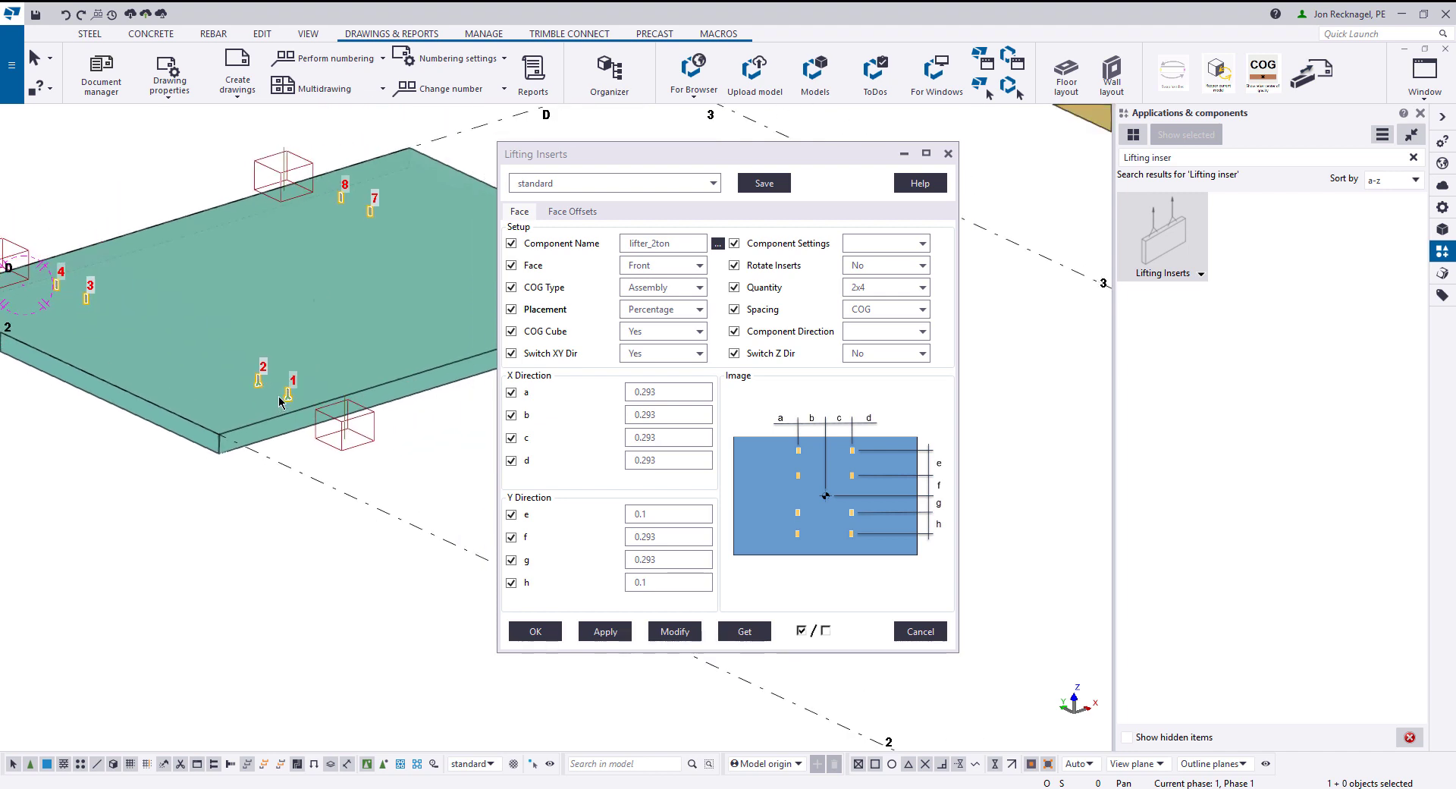
left_click(663, 358)
left_click(632, 370)
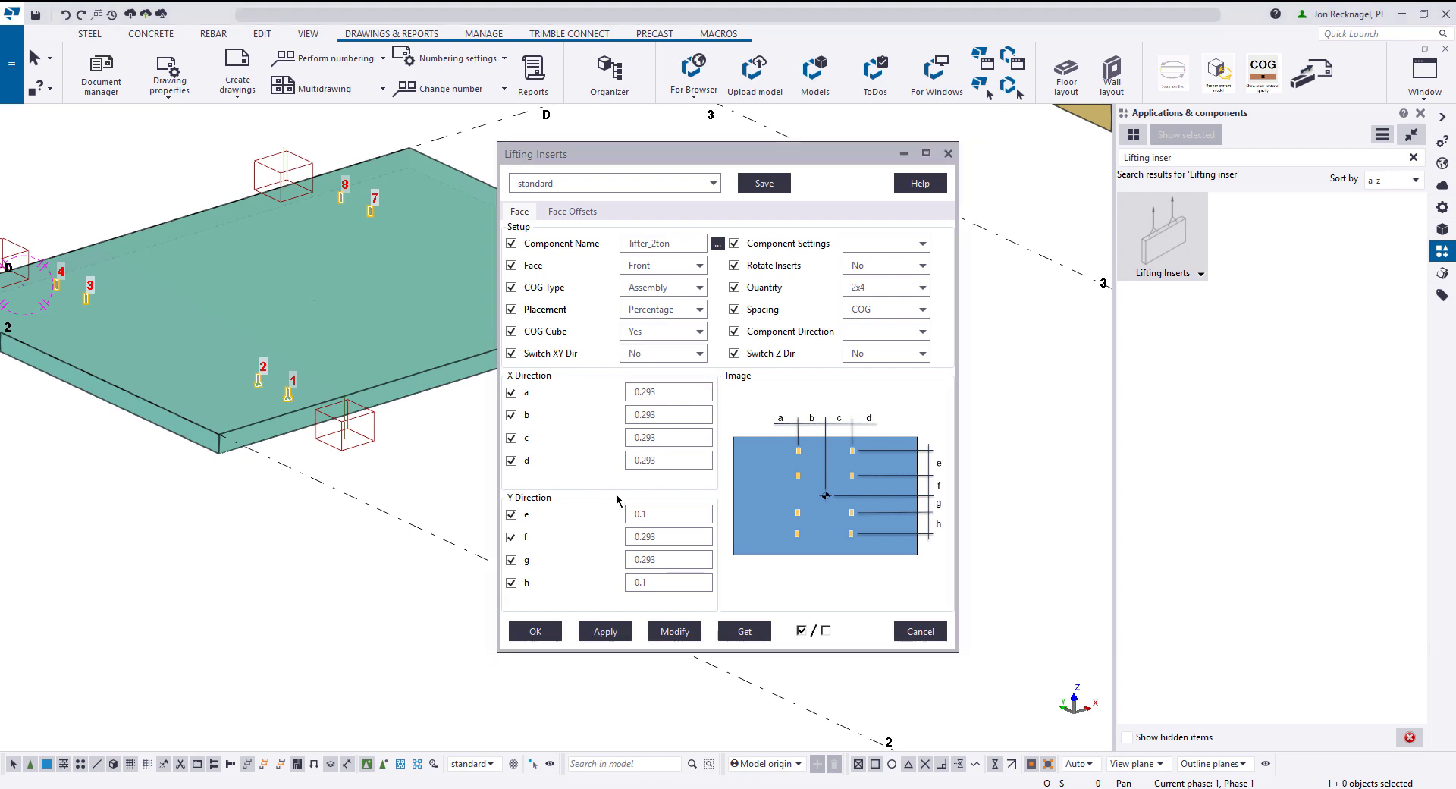
left_click(671, 632)
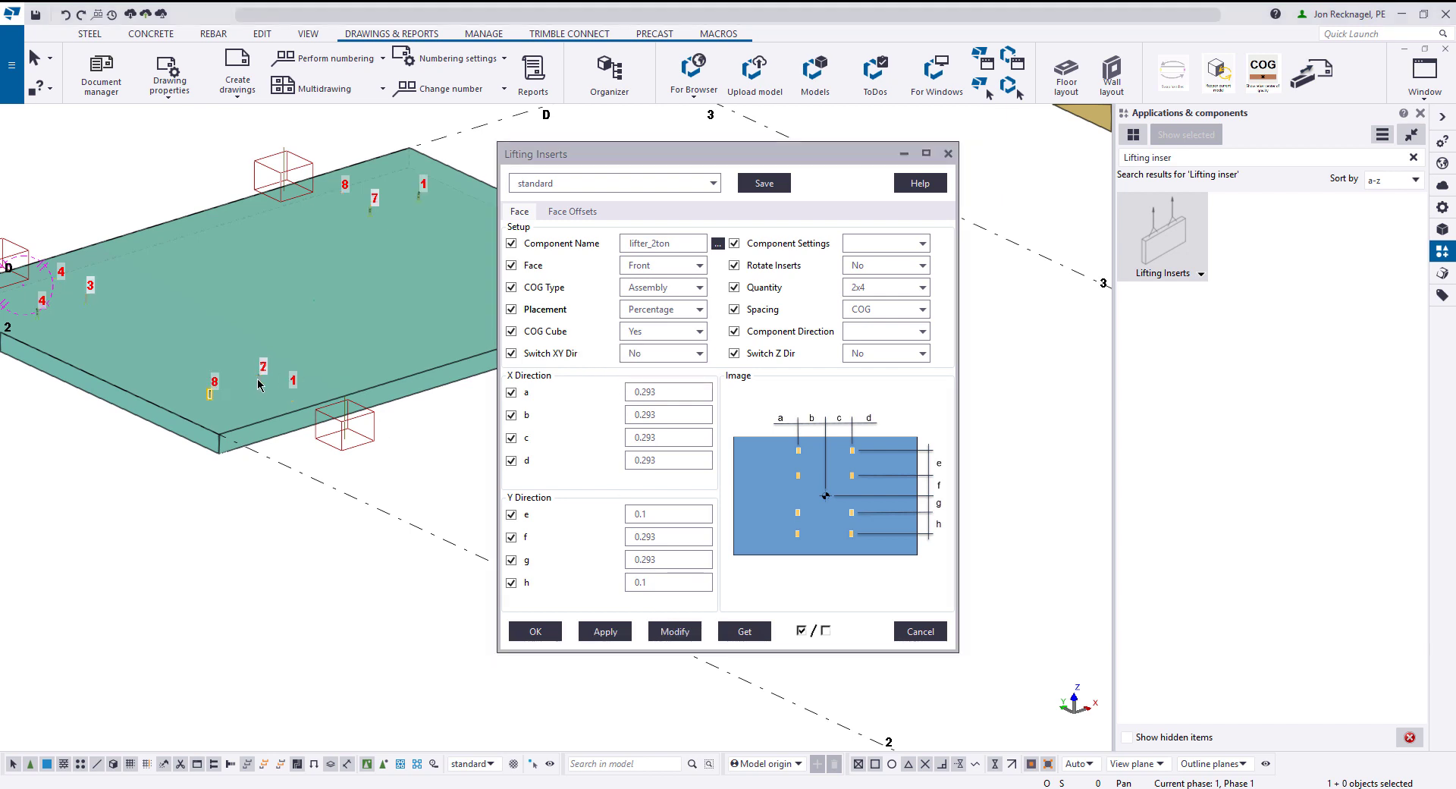
middle_click_drag(258, 385, 341, 342, "ctrl")
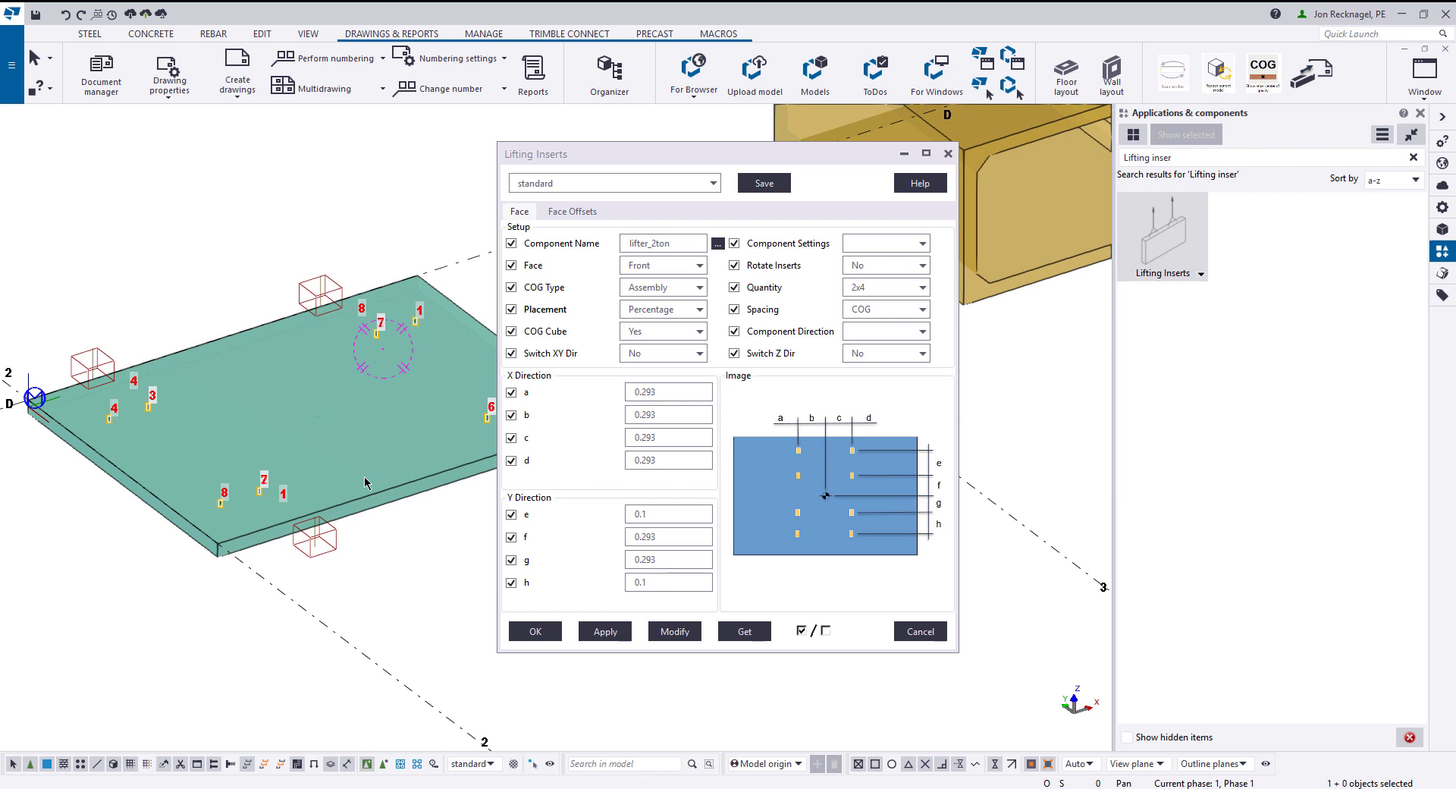
right_click(202, 217)
left_click(242, 299)
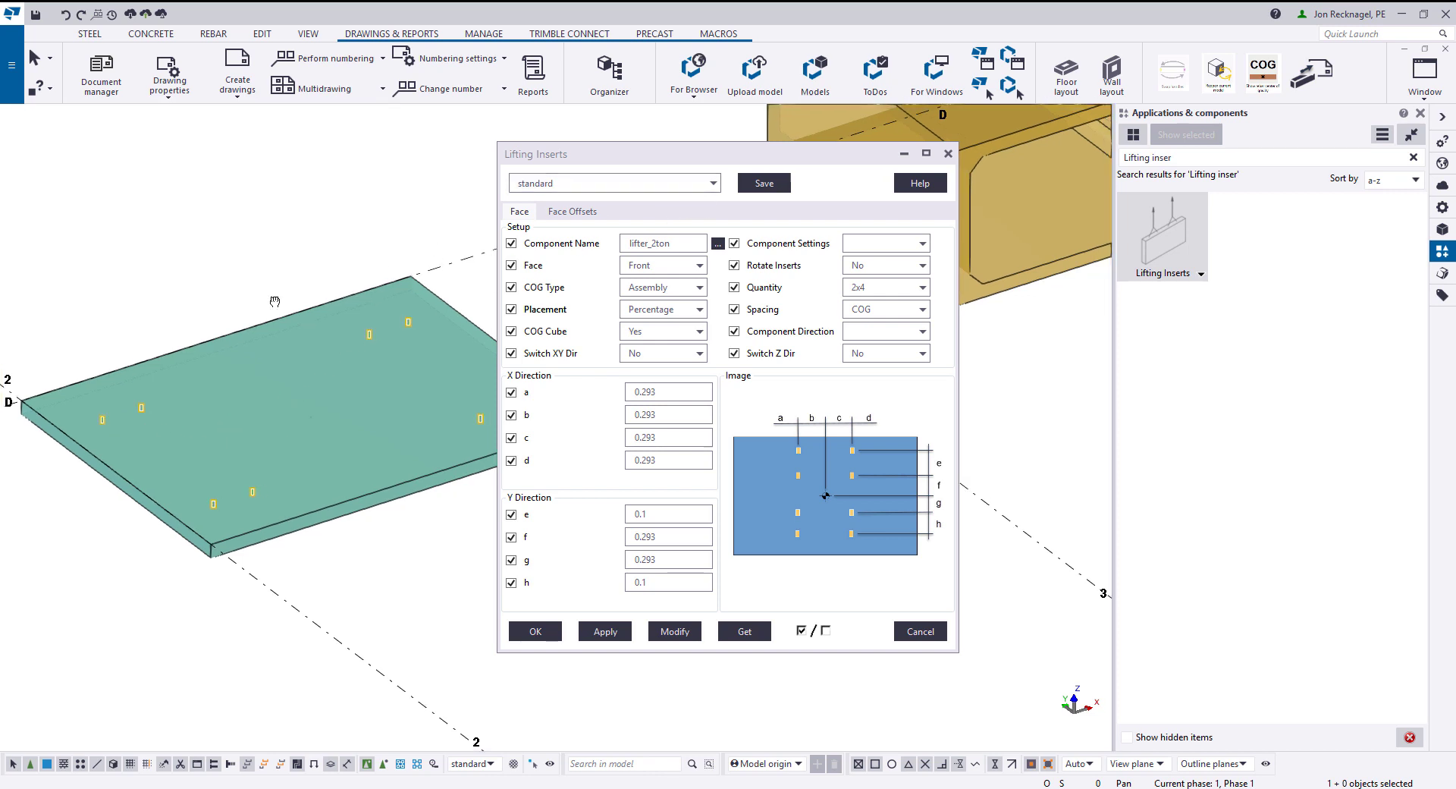
Load the saved Culvert PullingIron settings, apply Lifting Inserts to the yellow culvert between grid lines 3 and 4, and end the command
scroll(342, 294, "down", 3)
scroll(295, 394, "up", 5)
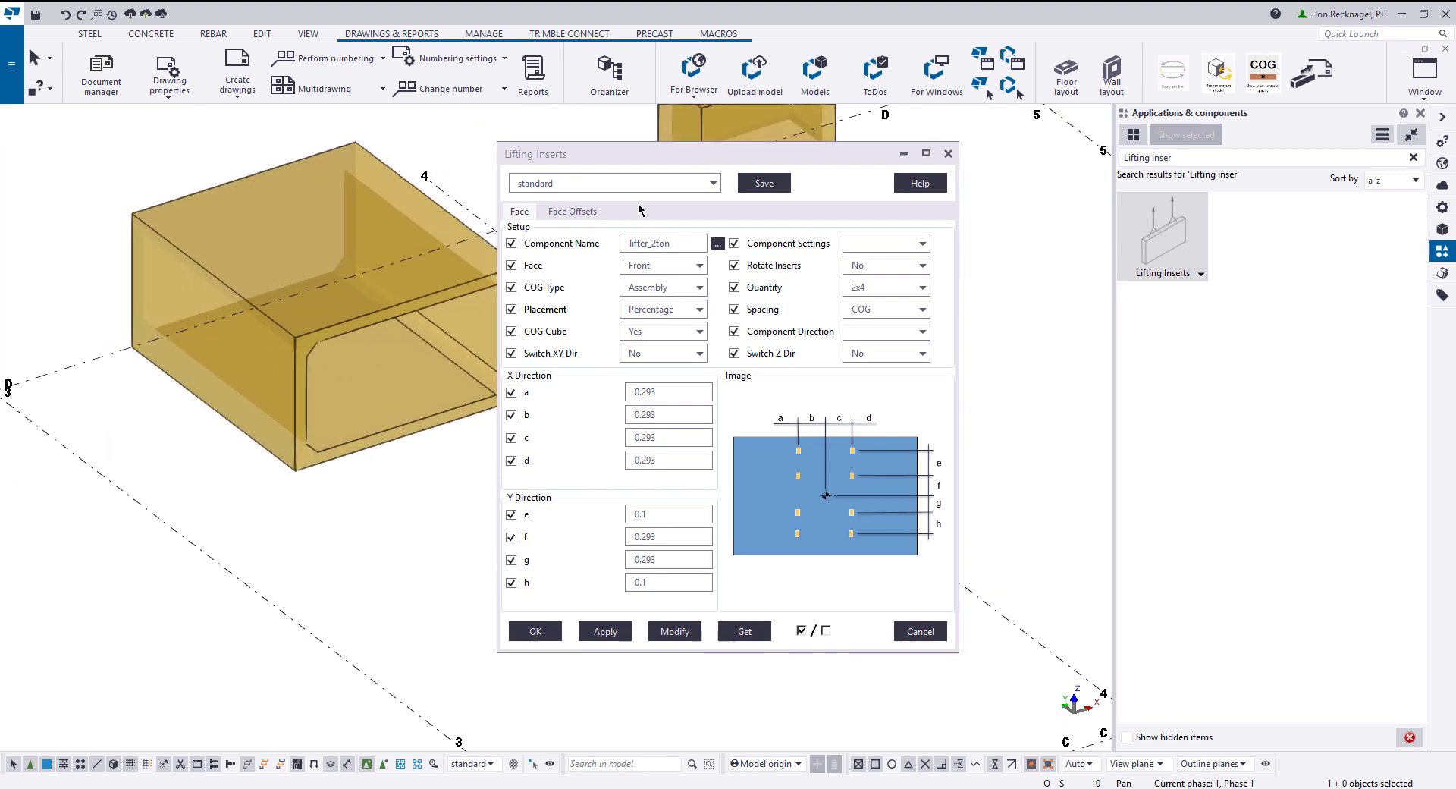
left_click(702, 186)
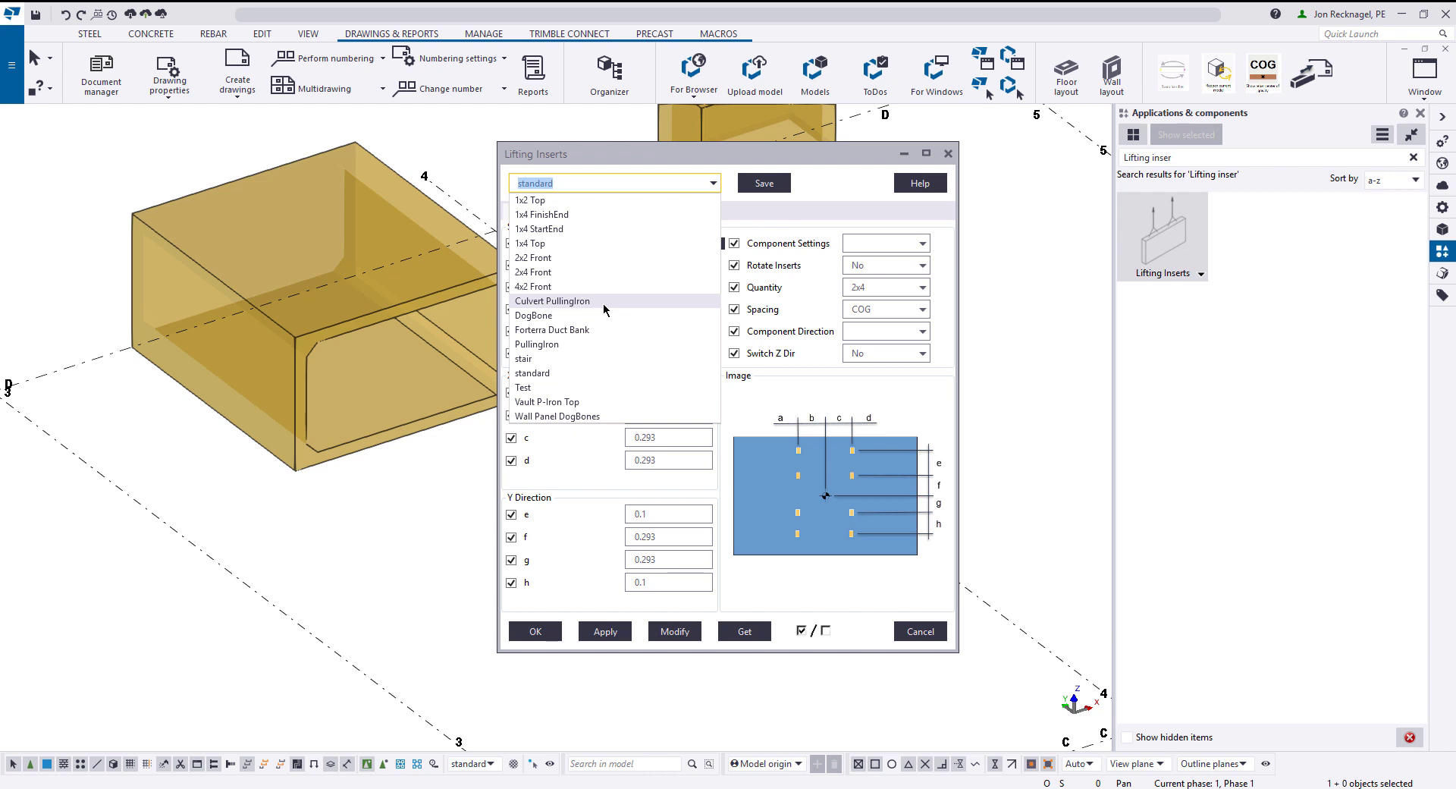
left_click(603, 303)
left_click(603, 634)
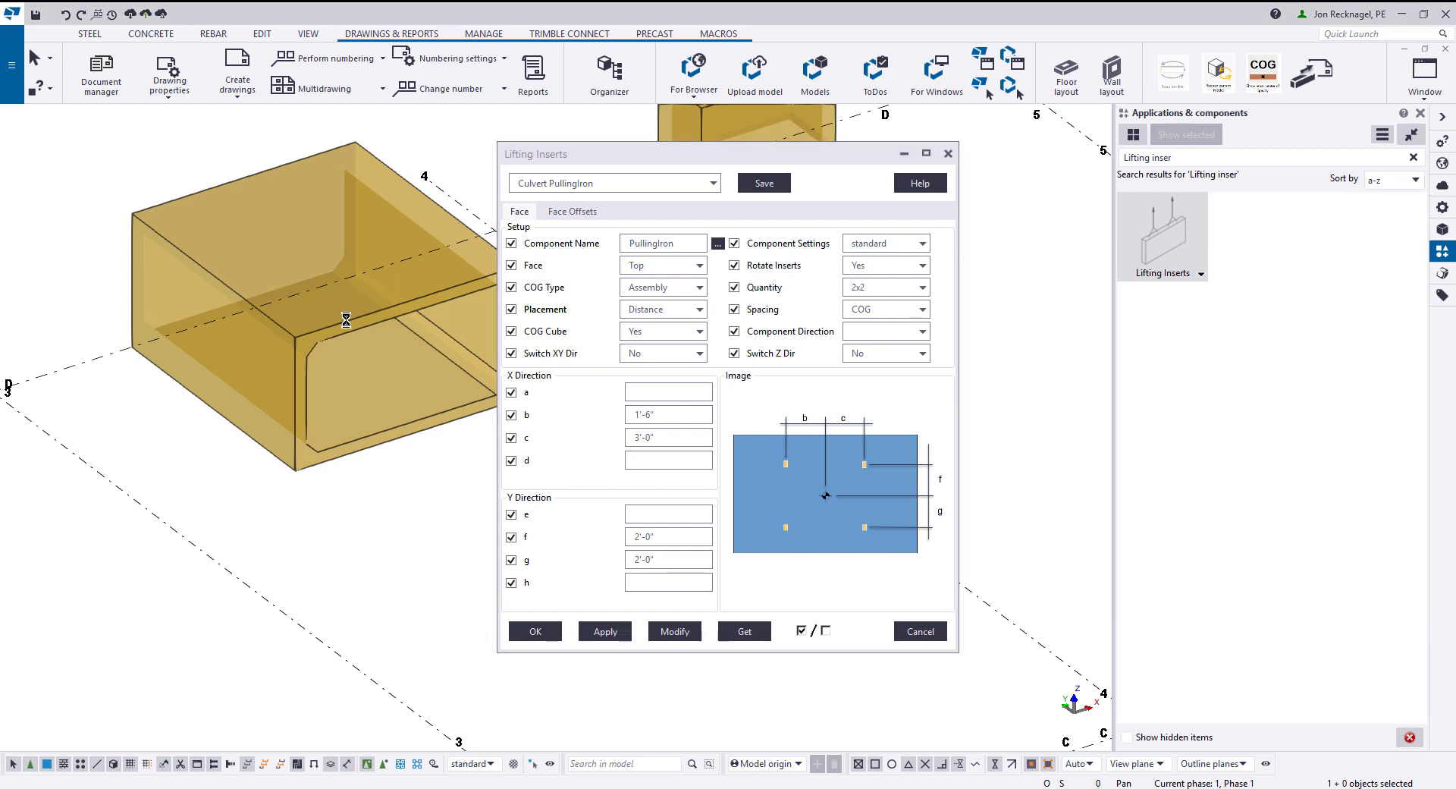
right_click(271, 268)
left_click(292, 279)
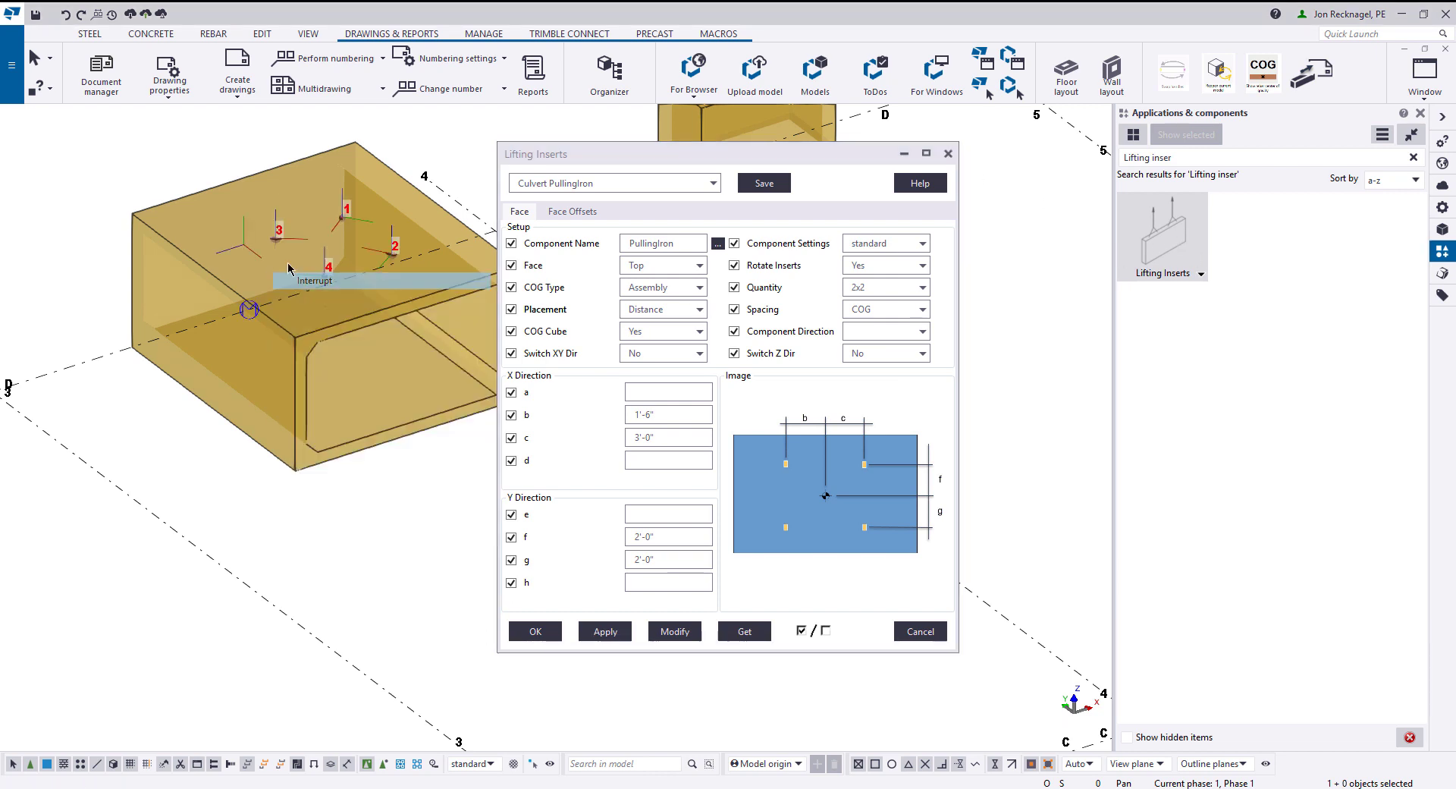
Examine the position and rotation of the culvert's four pulling irons up close and in plan view
scroll(282, 247, "up", 3)
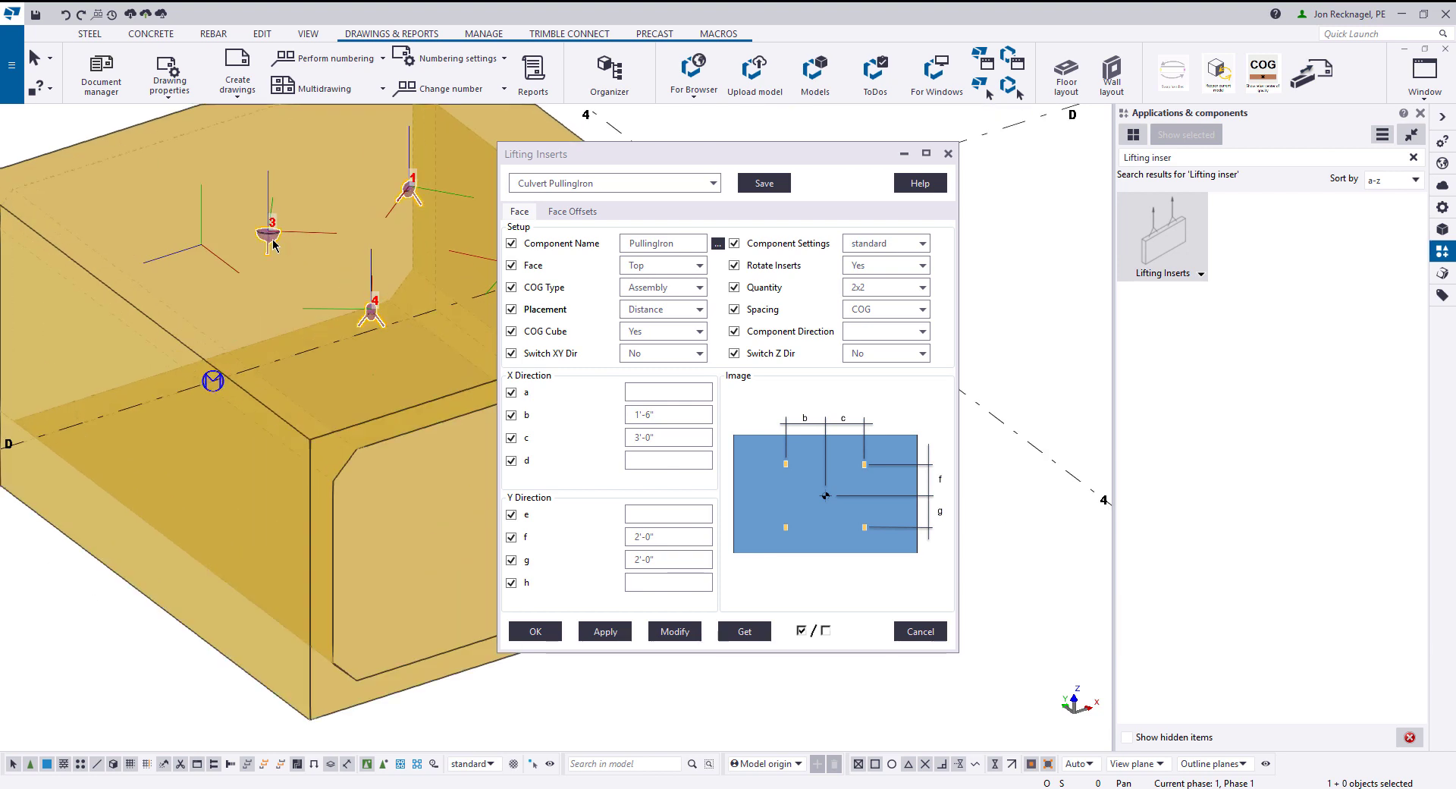
key("ctrl+Tab")
scroll(422, 243, "up", 10)
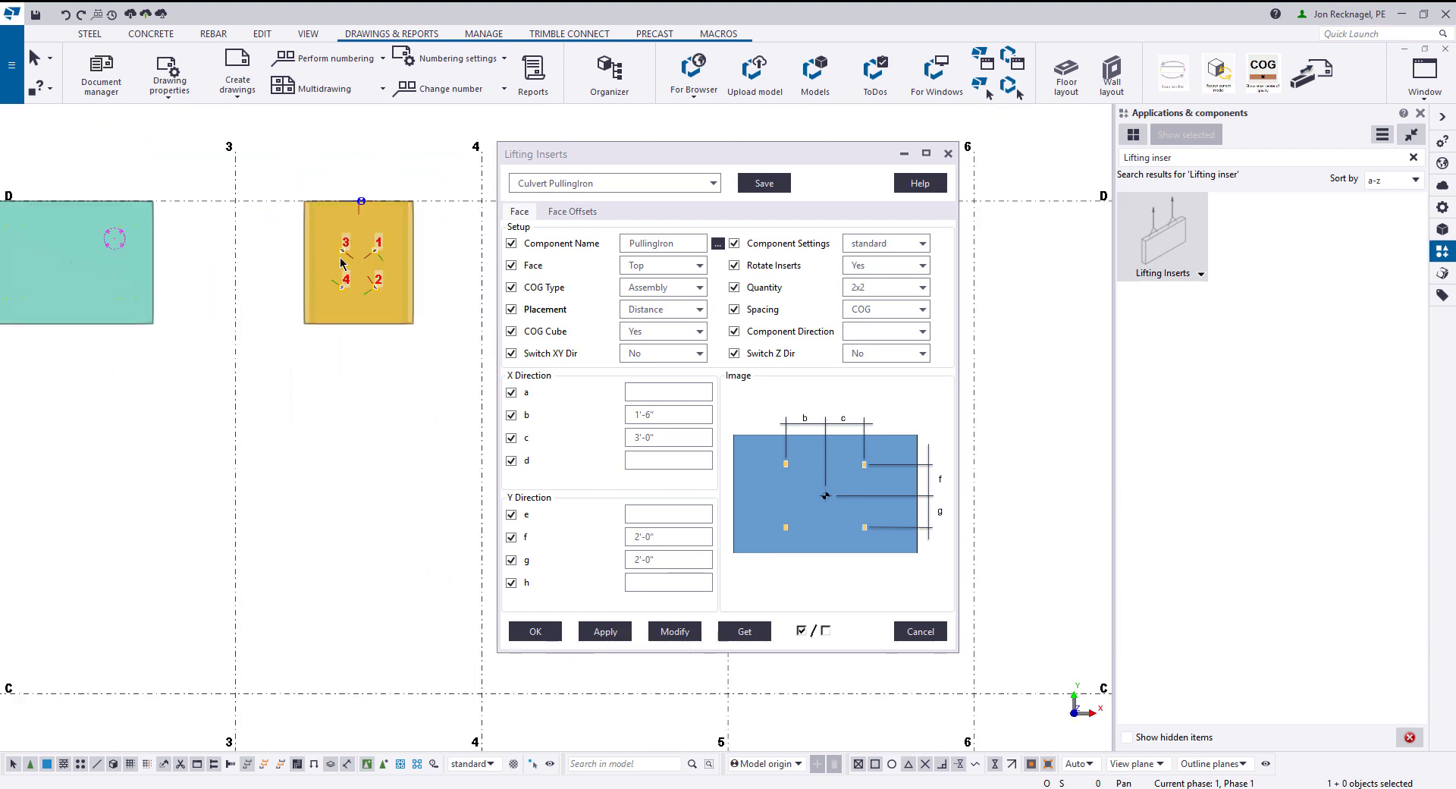
scroll(151, 307, "down", 5)
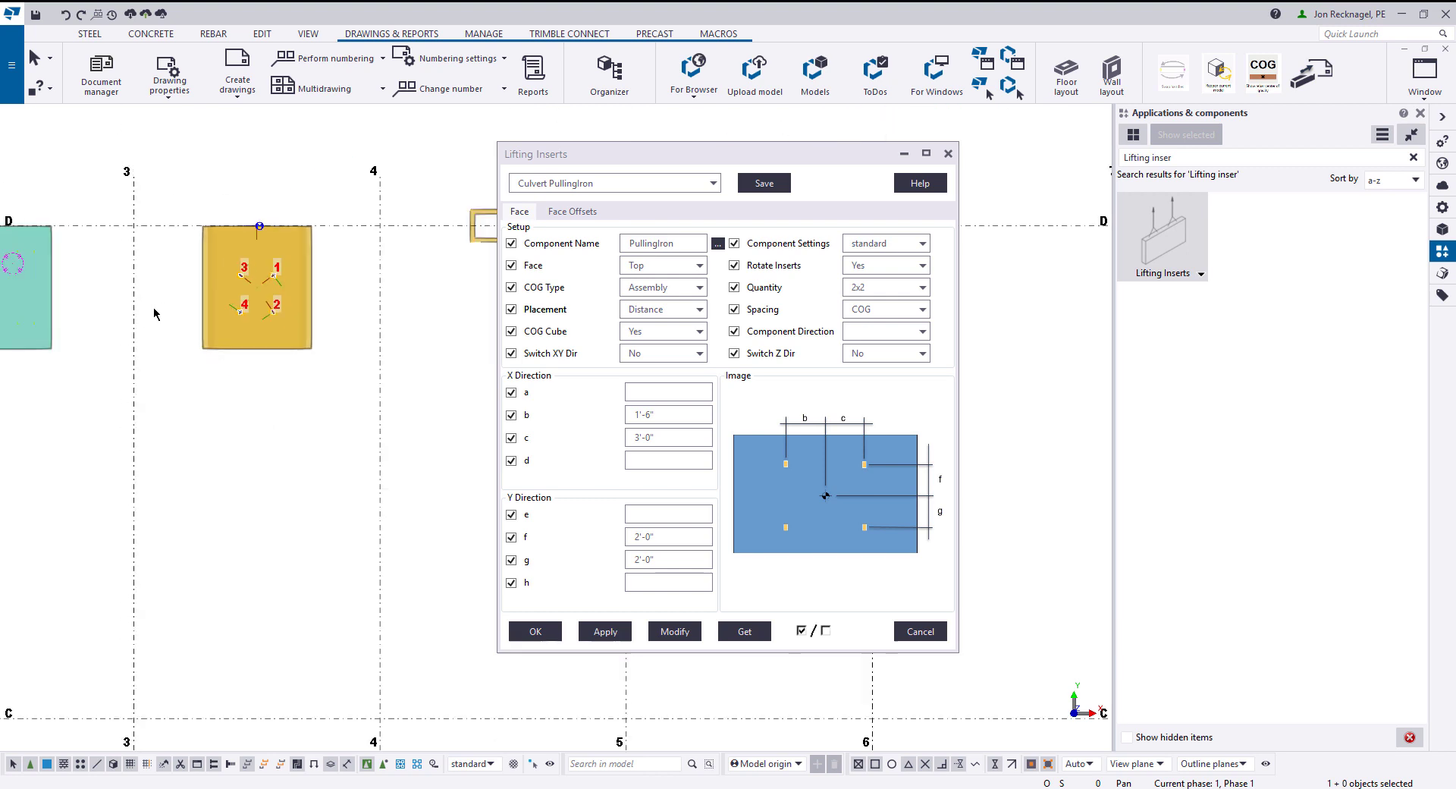
middle_click_drag(351, 316, 262, 307)
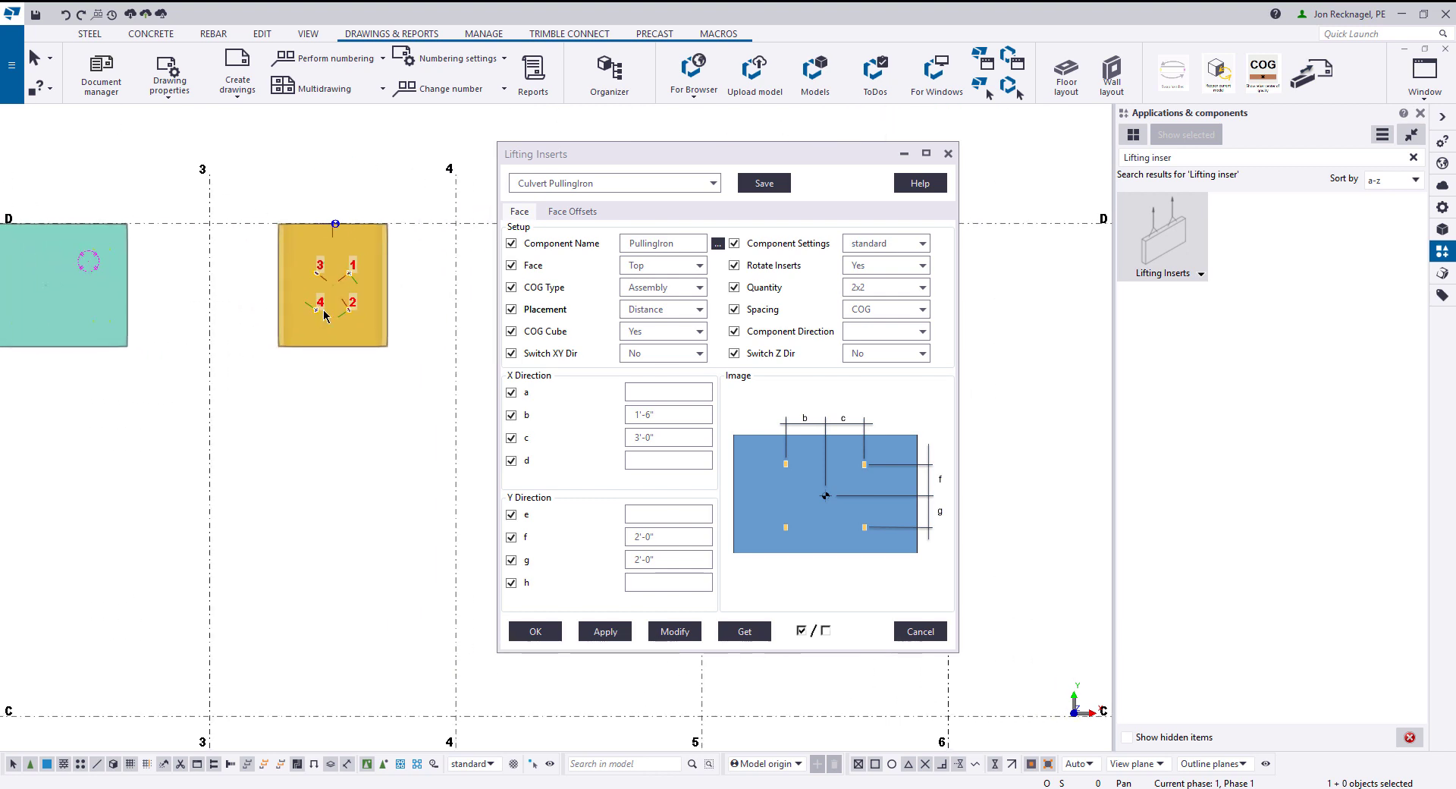
scroll(314, 296, "up", 6)
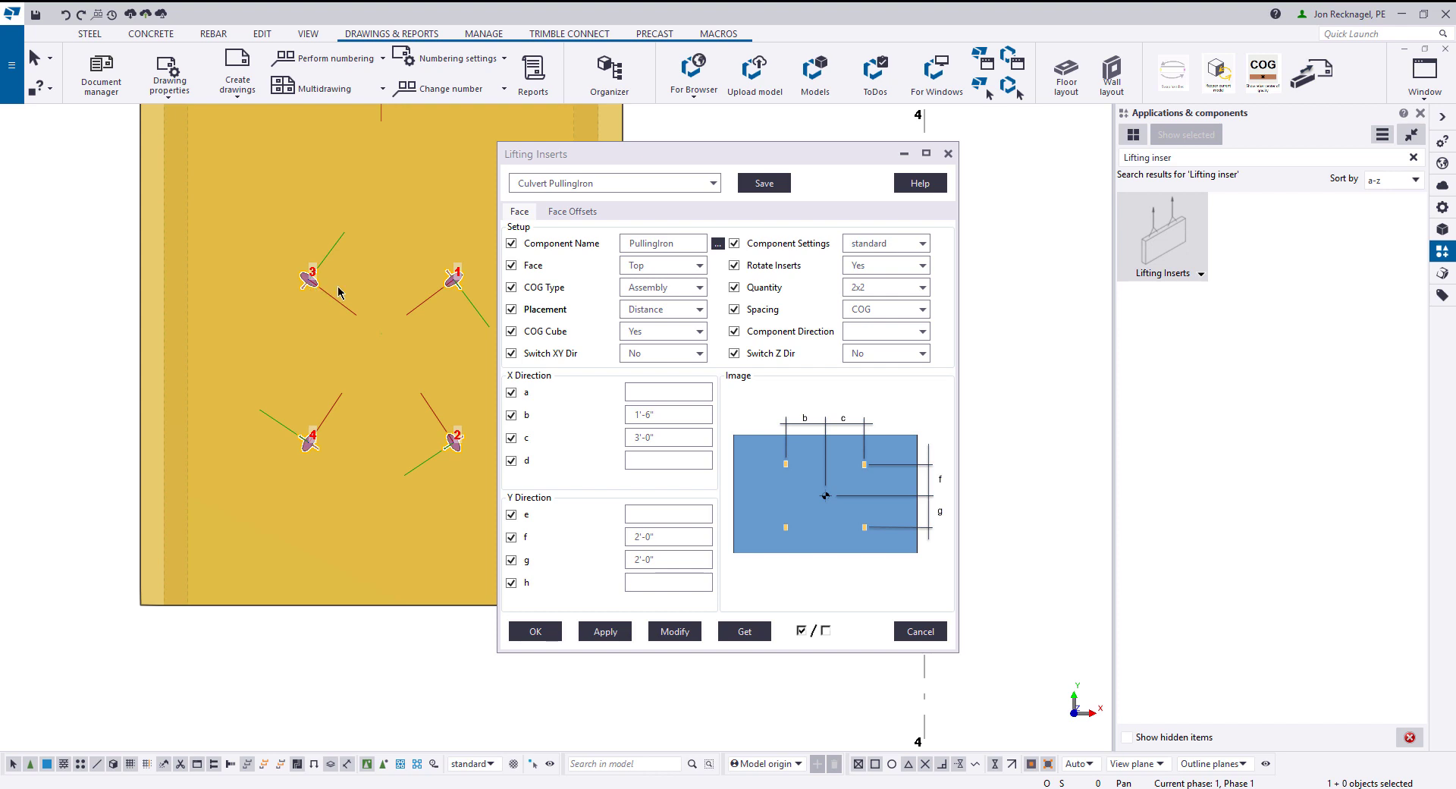
scroll(334, 296, "down", 2)
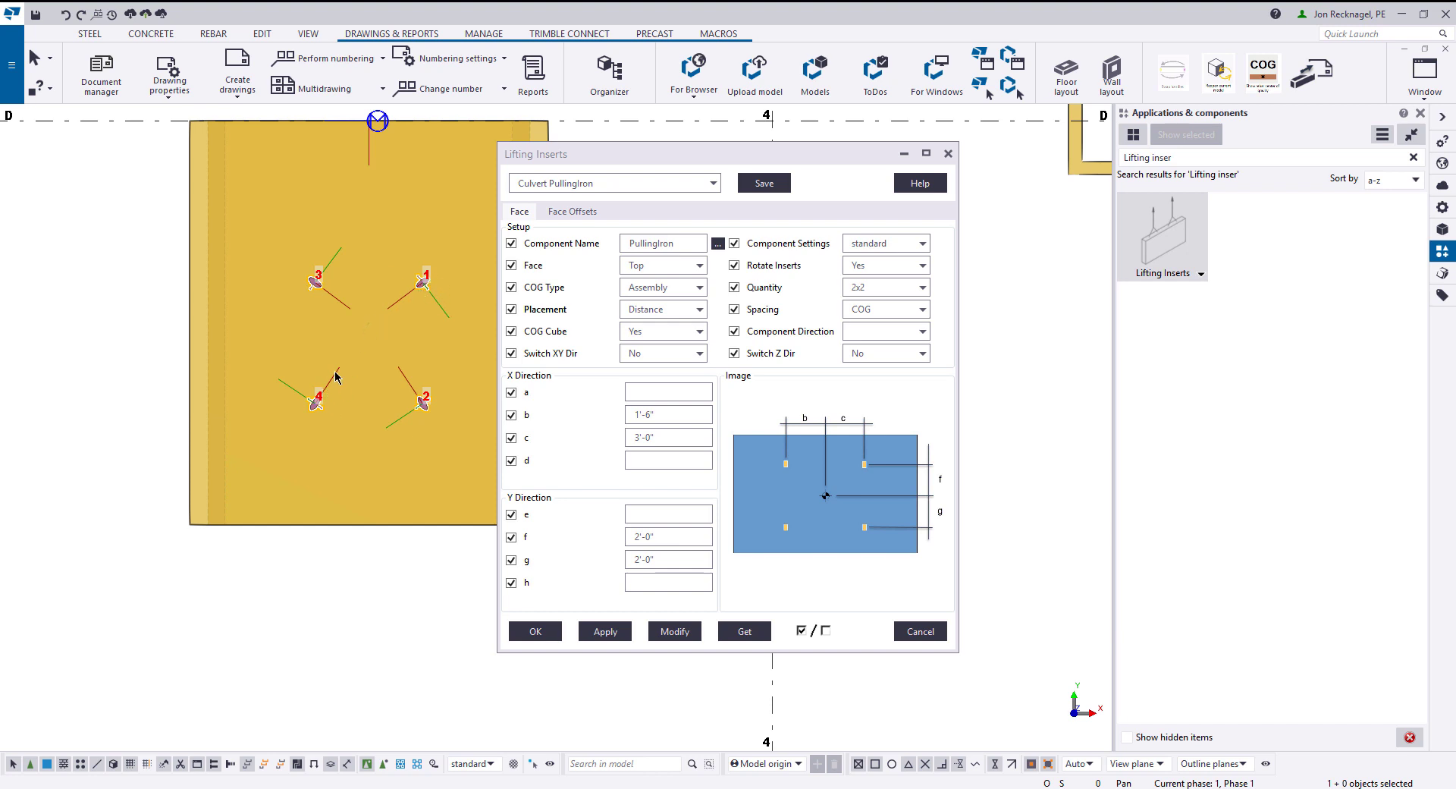
scroll(334, 376, "up", 2)
scroll(384, 302, "up", 3)
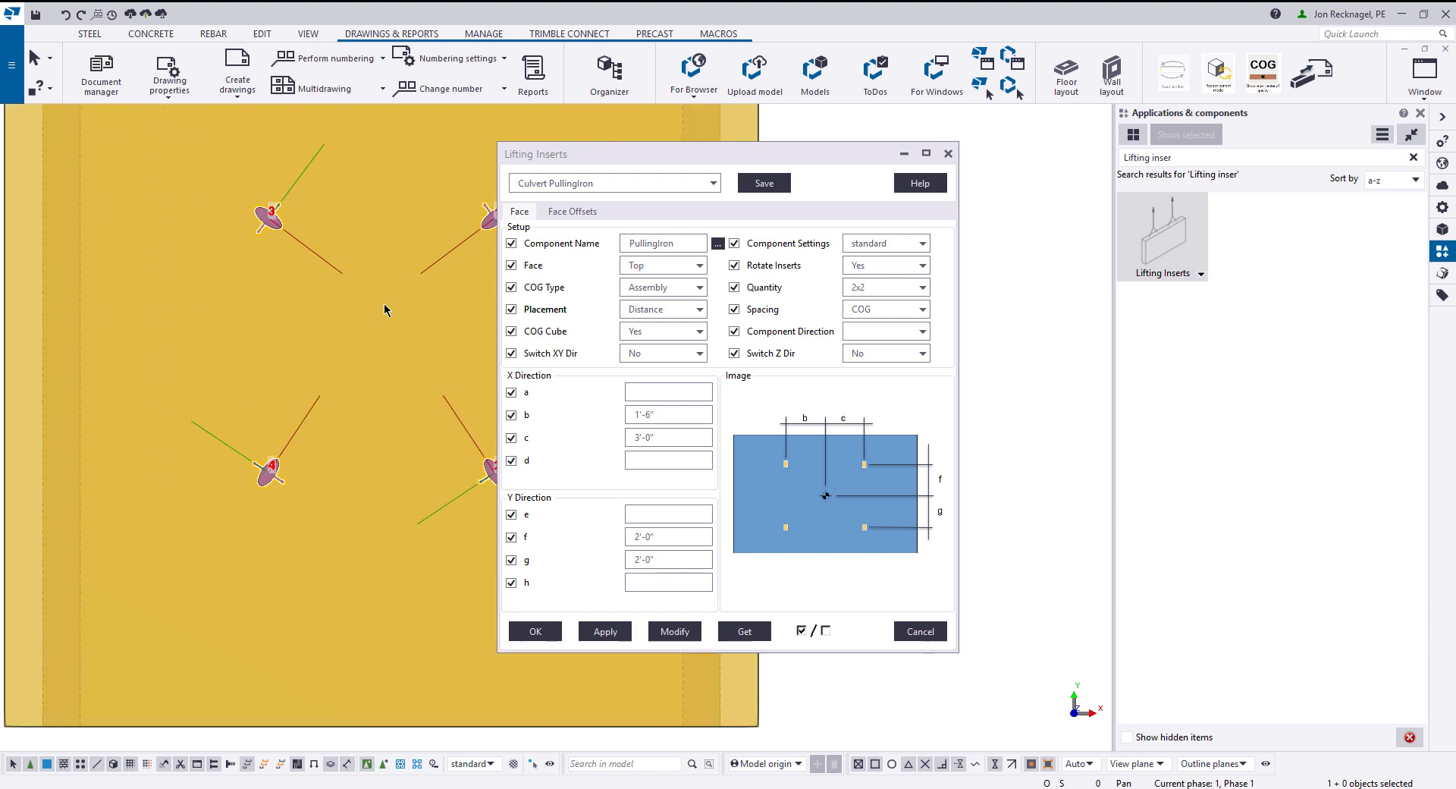
scroll(381, 302, "down", 4)
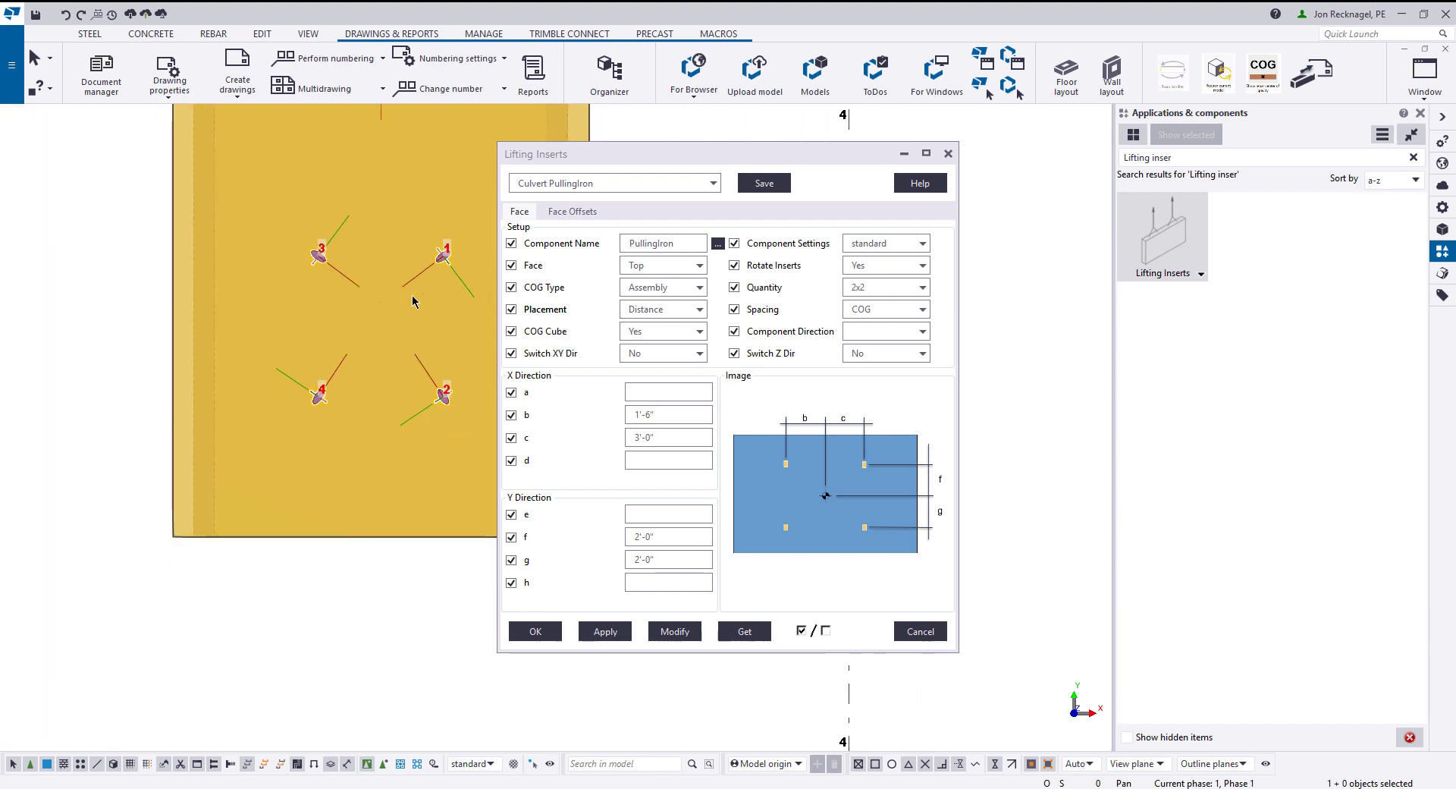
Set Rotate Inserts to No for the culvert's pulling irons and update the component
left_click(883, 265)
left_click(860, 282)
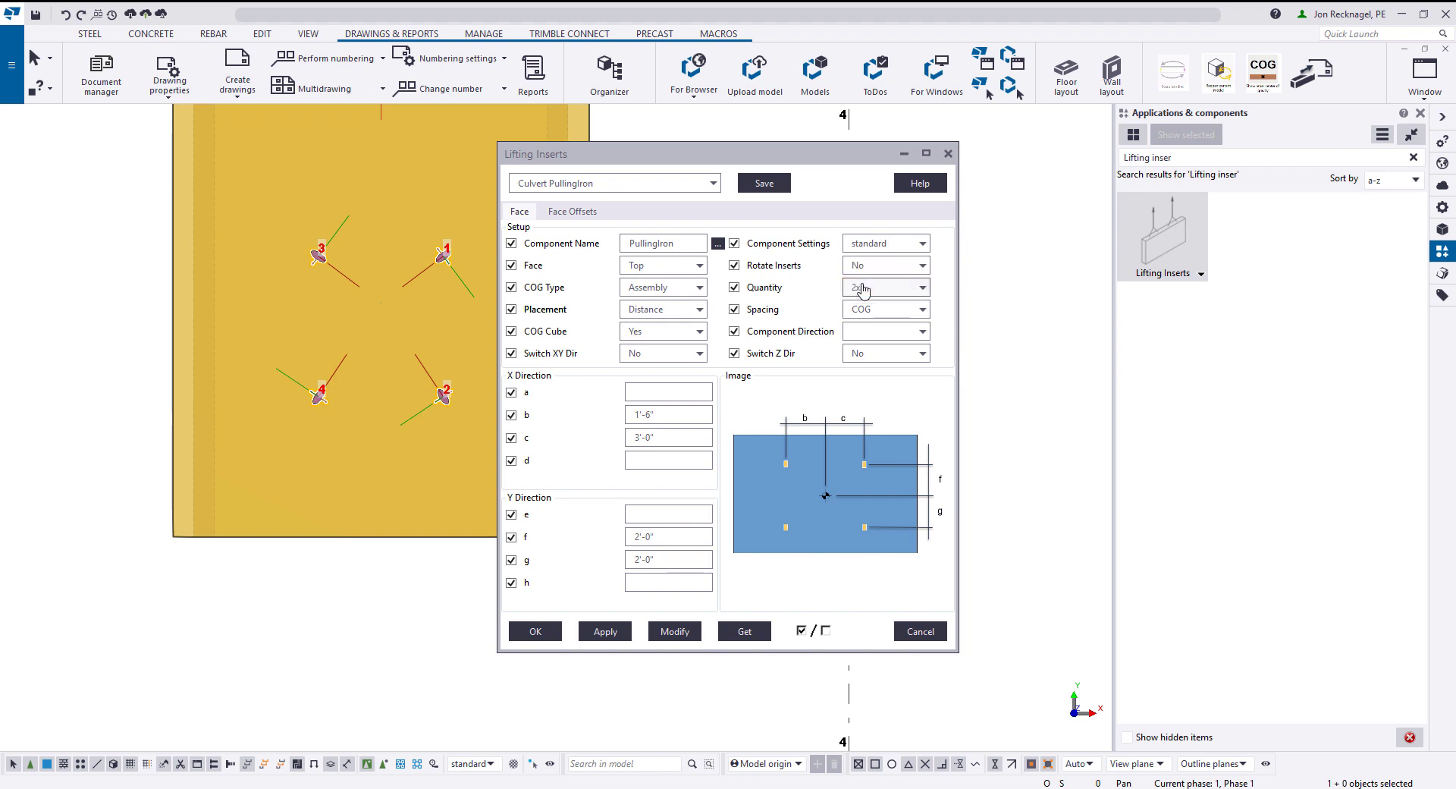
left_click(675, 634)
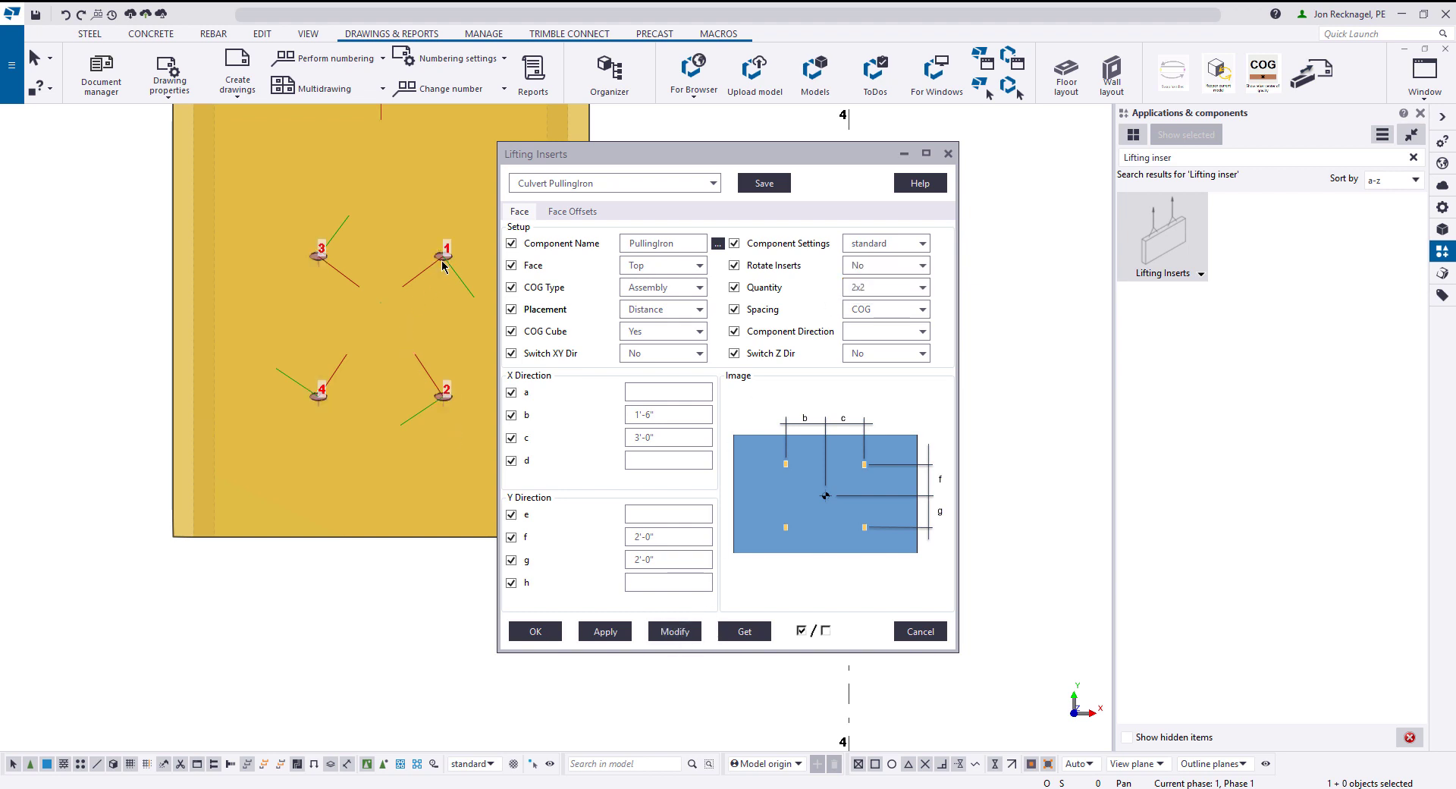
Set Rotate Inserts back to Yes for the culvert's pulling irons and update the component
left_click(853, 267)
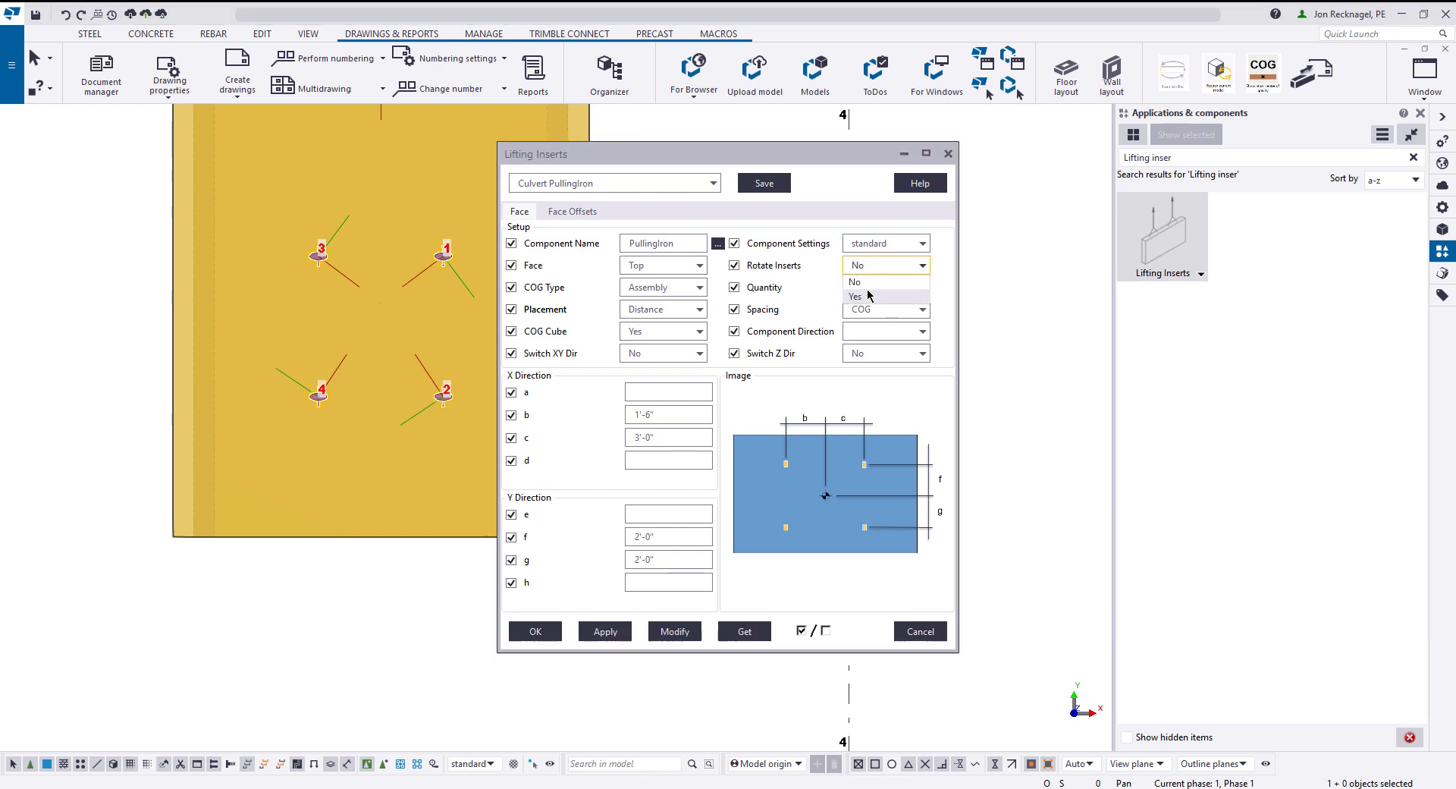
left_click(857, 296)
left_click(672, 632)
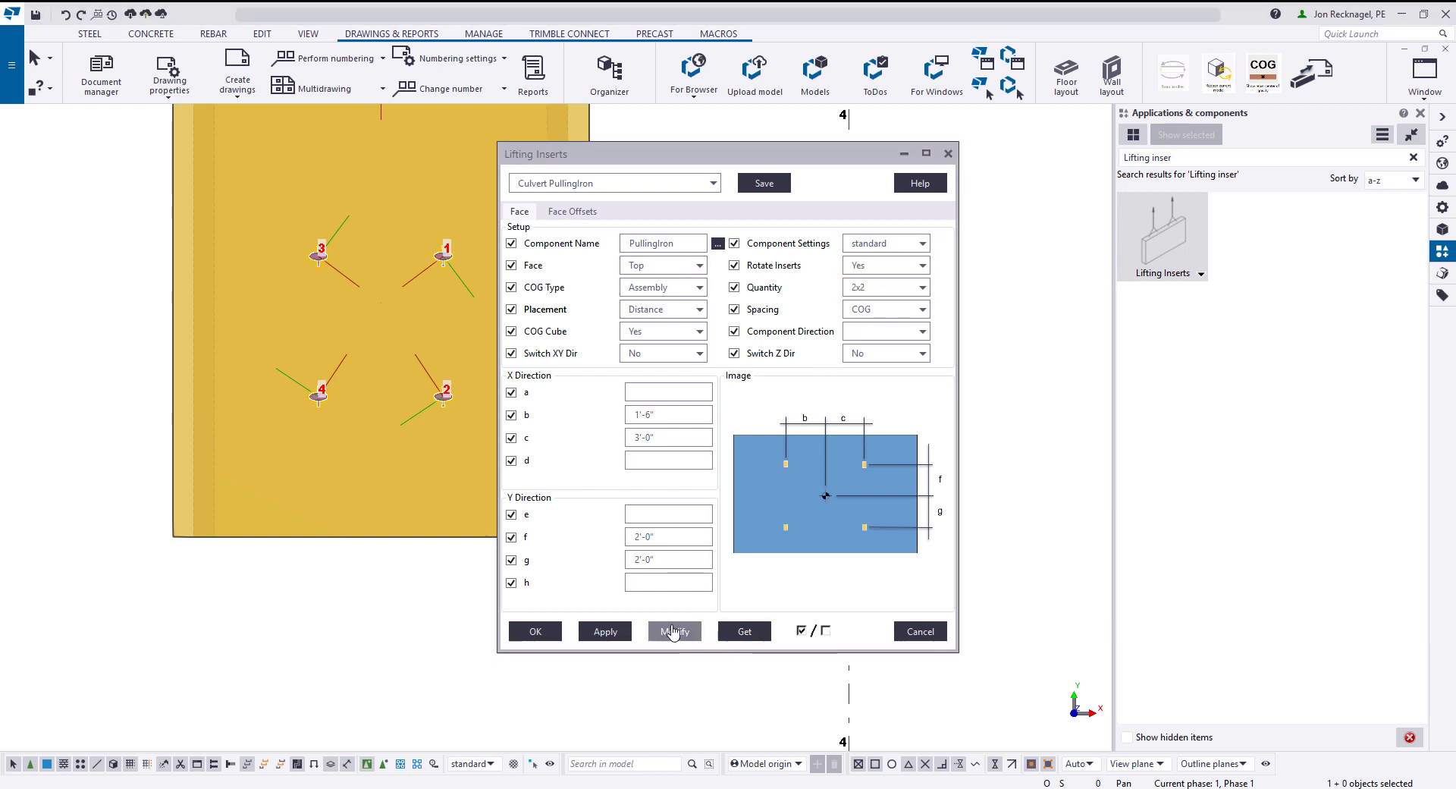
Load the saved Vault P-Iron Top settings, apply Lifting Inserts to the open vault between grid lines 4 and 5, and end the command
scroll(435, 337, "down", 2)
middle_click_drag(432, 285, 231, 257, "ctrl")
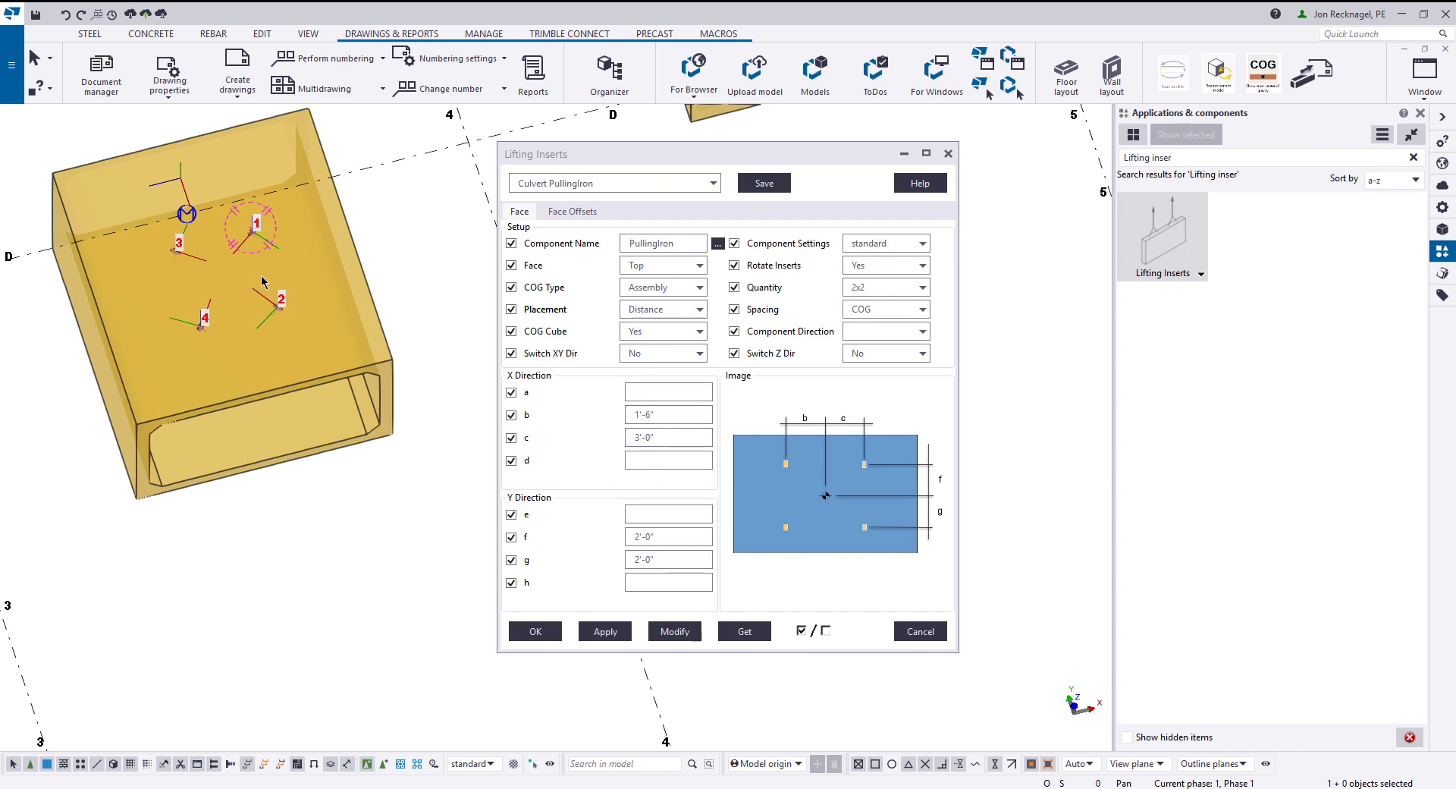
scroll(259, 279, "down", 4)
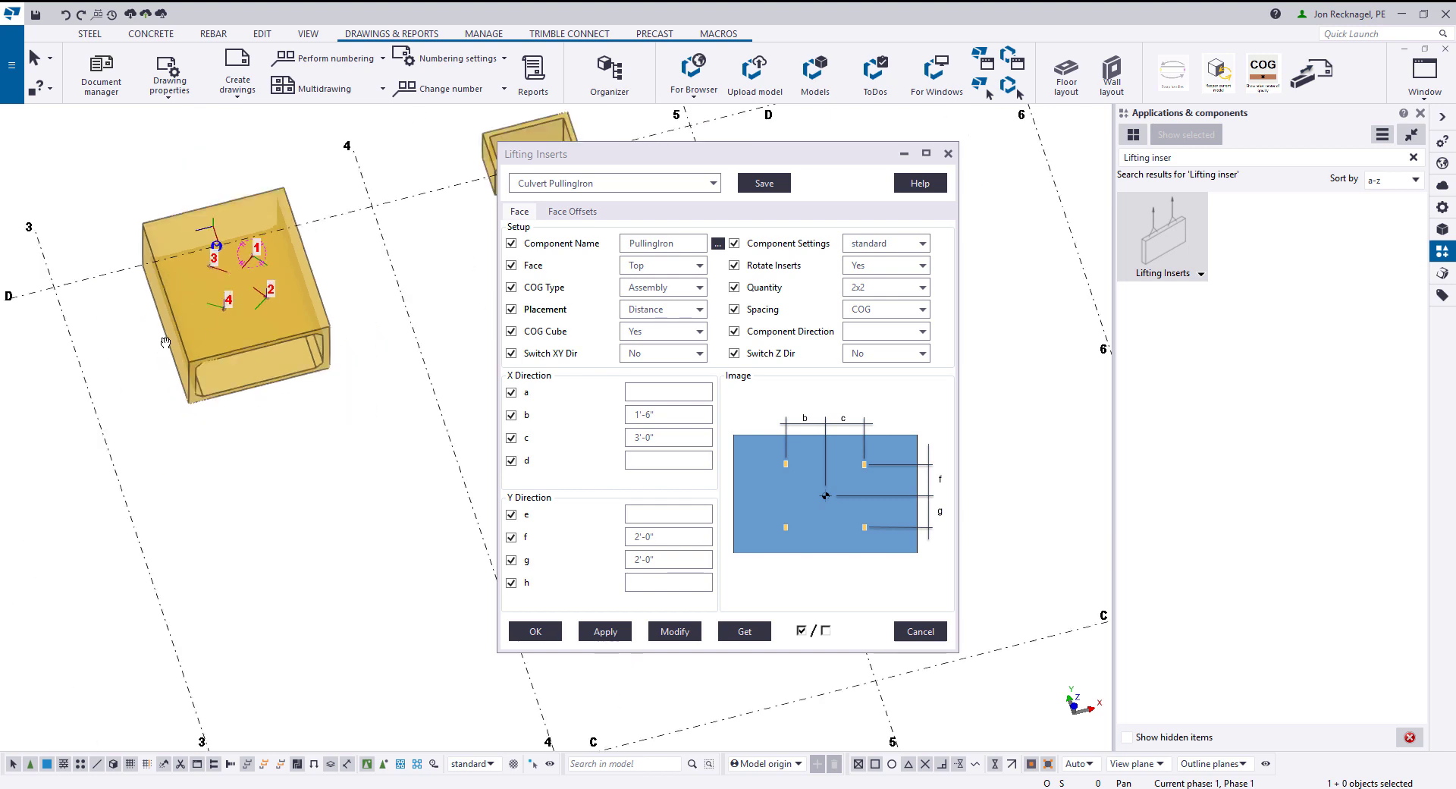
middle_click_drag(259, 281, 65, 380)
left_click(713, 183)
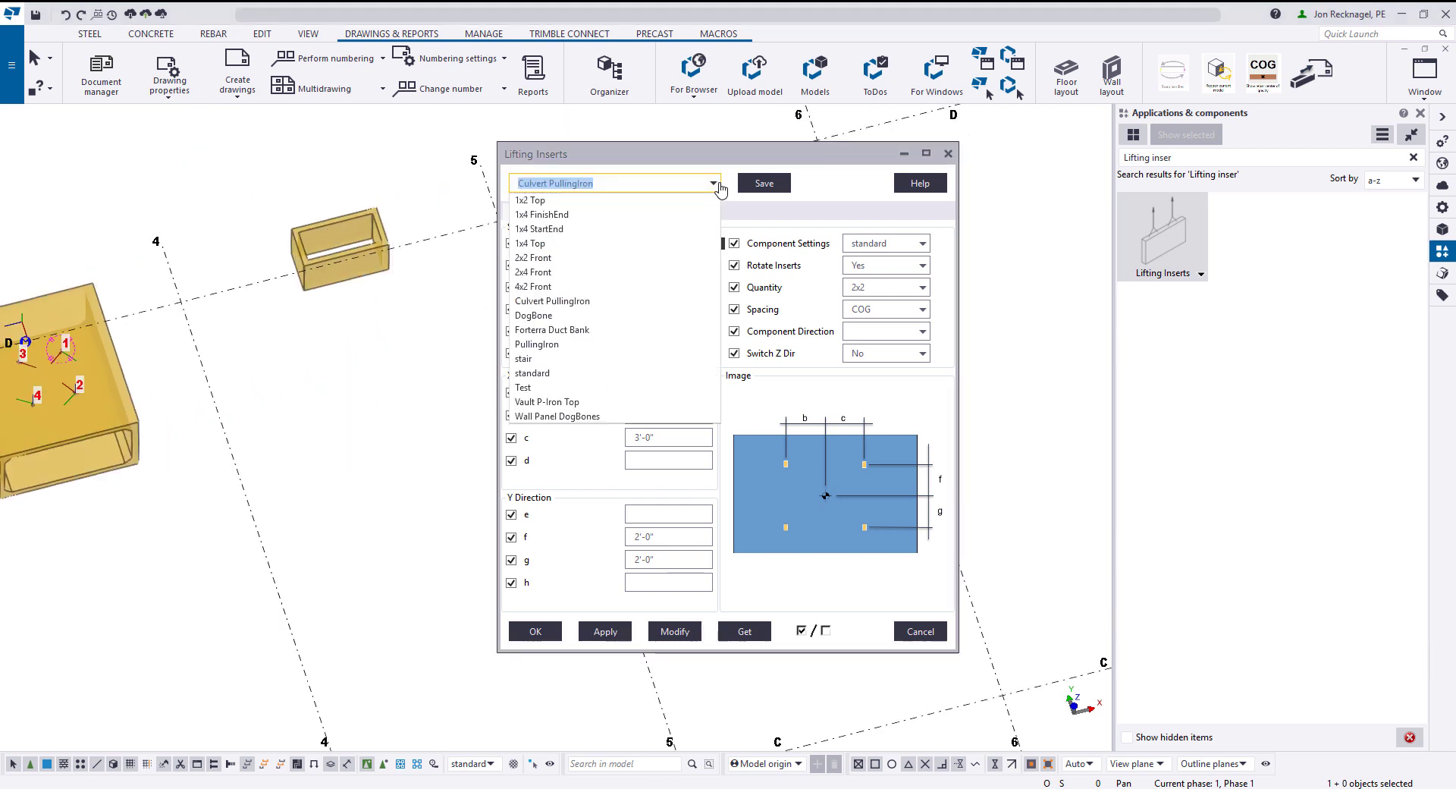
left_click(571, 402)
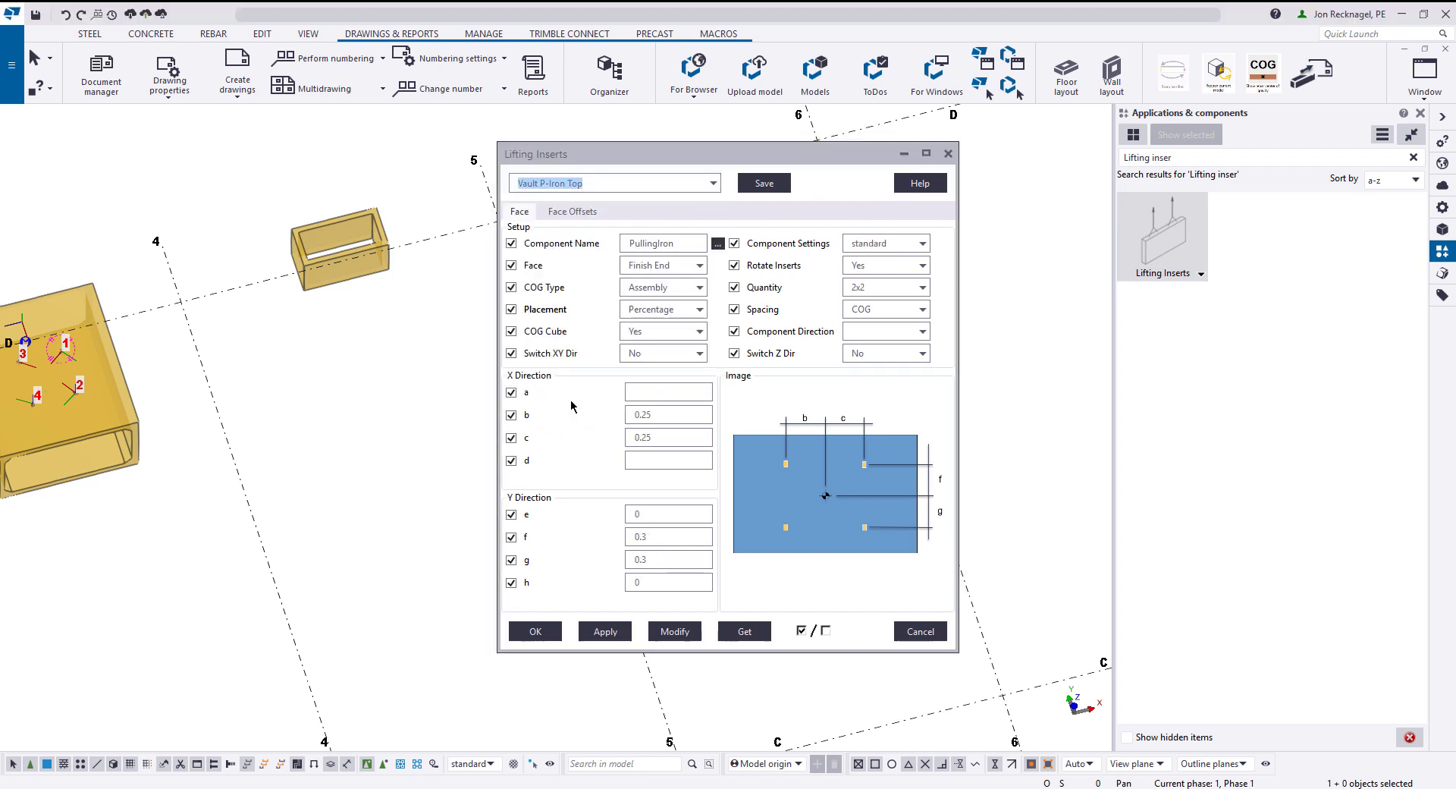
left_click(606, 636)
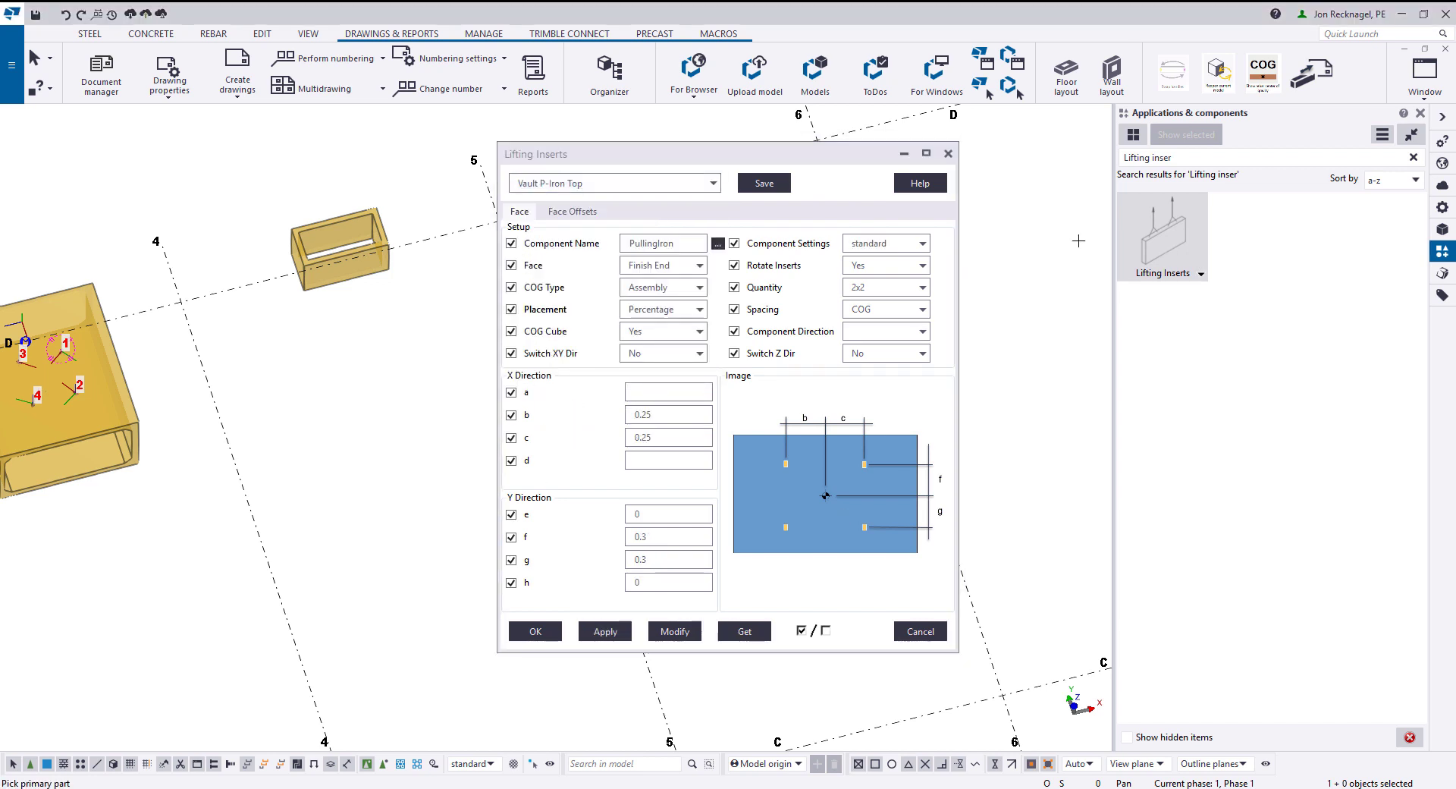
left_click(374, 245)
scroll(463, 237, "up", 5)
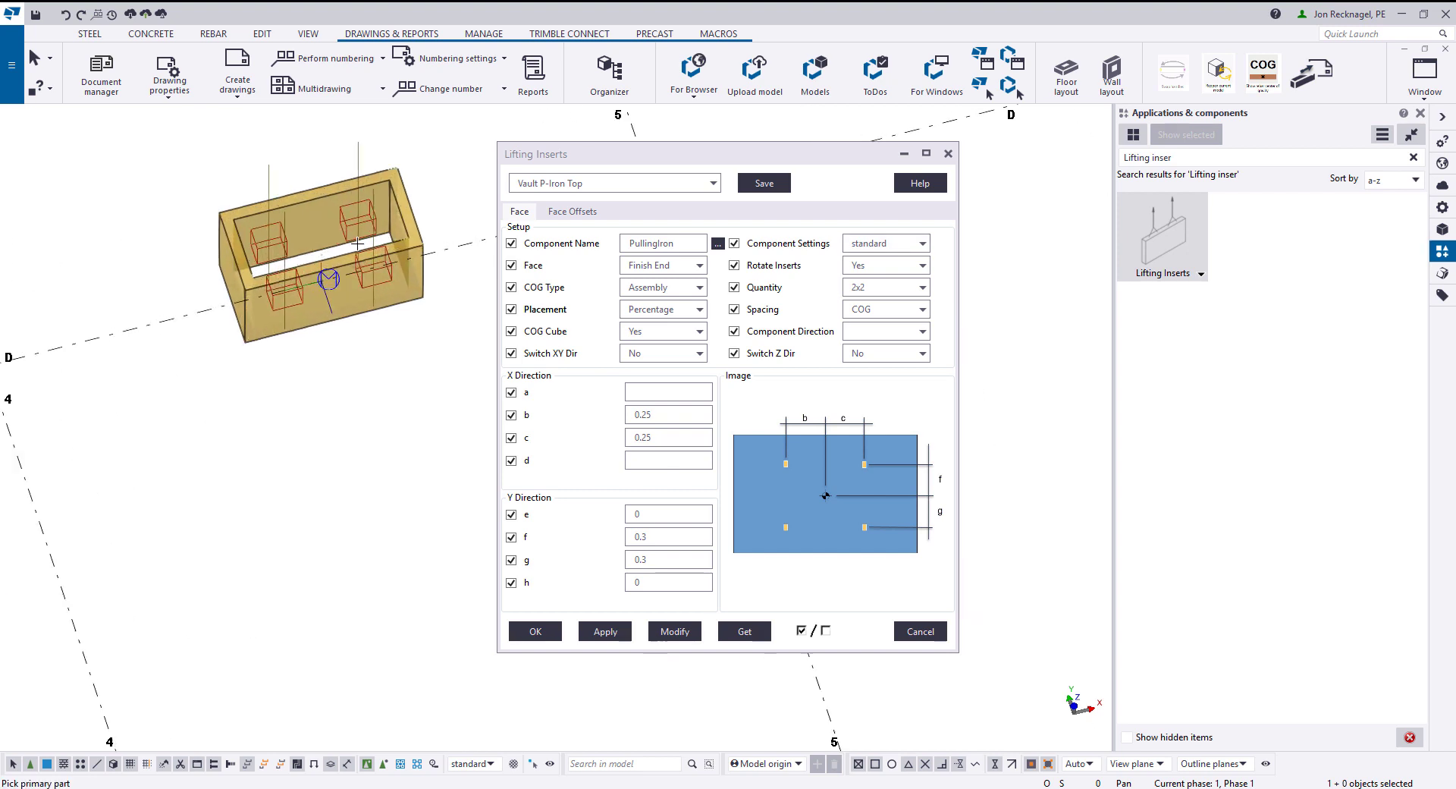
right_click(444, 156)
left_click(444, 157)
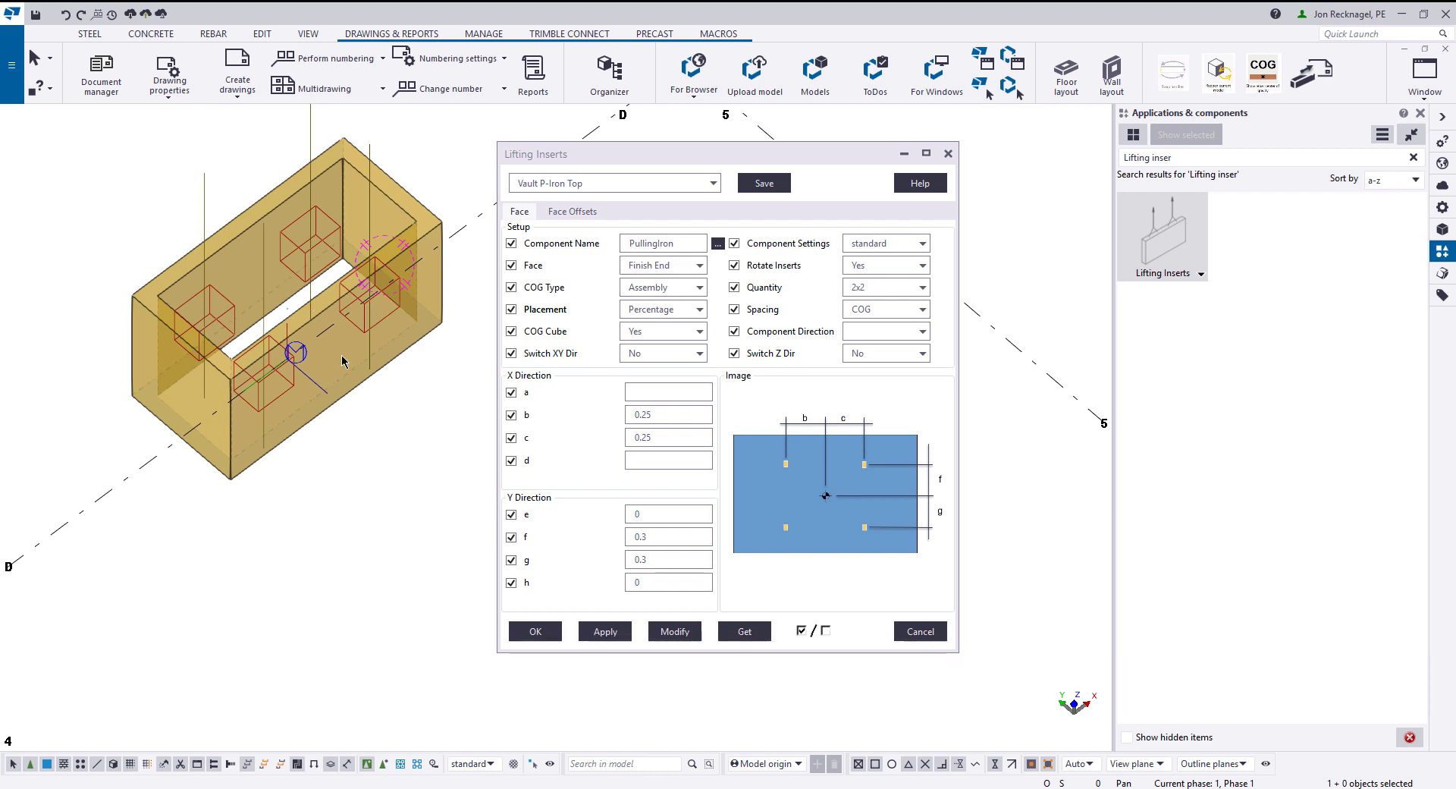
Set the Face of the vault's pulling irons to Front and update the component
left_click(665, 265)
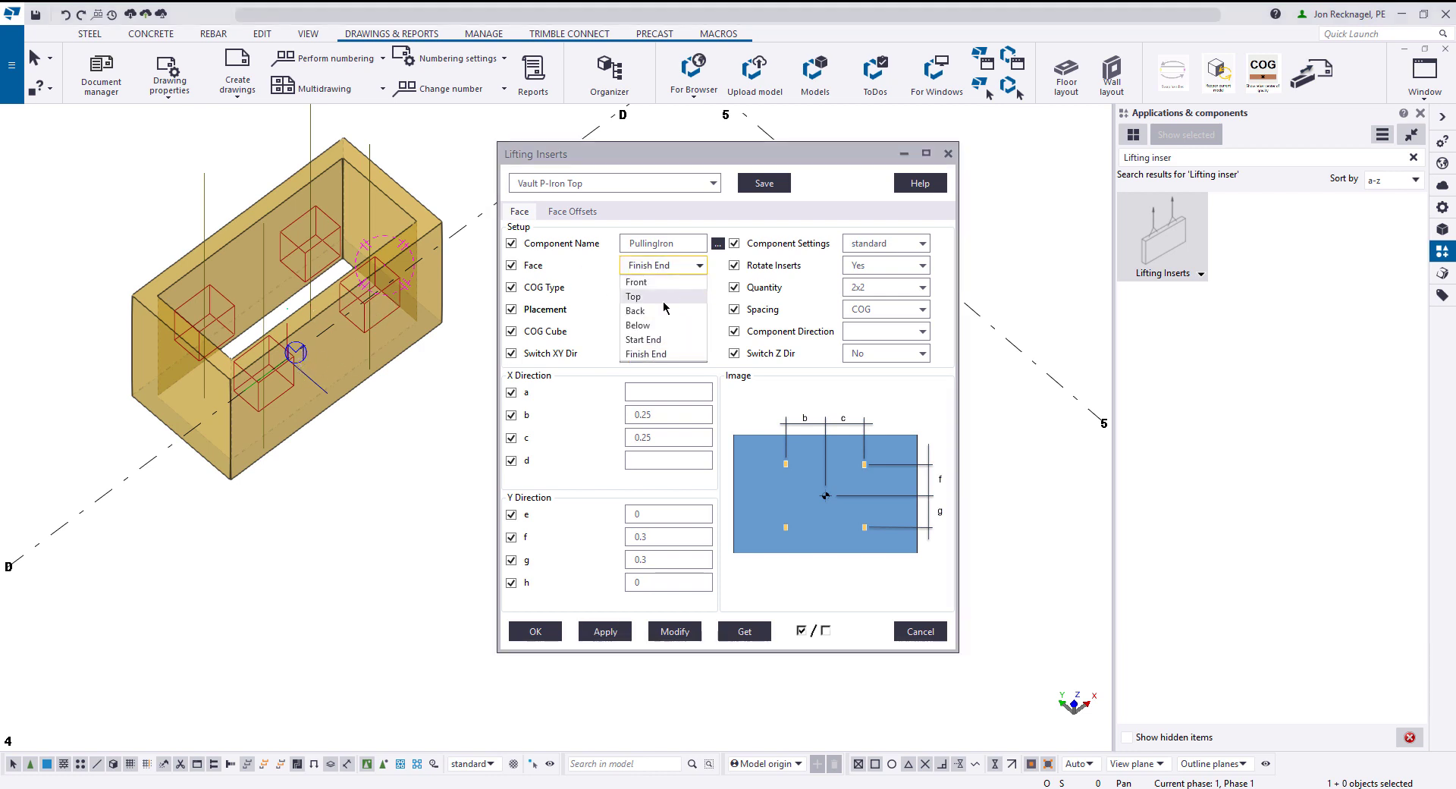
left_click(648, 296)
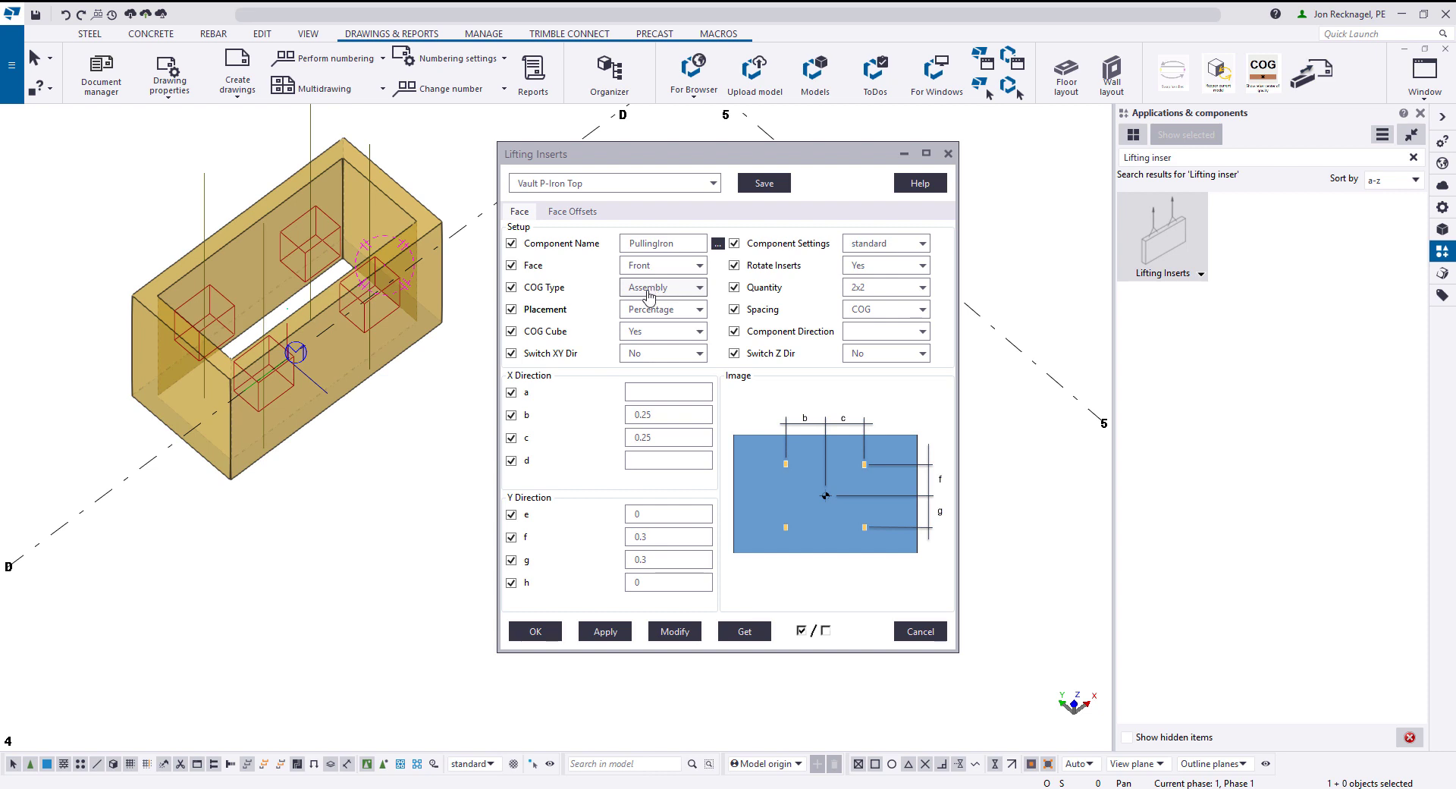
left_click(673, 631)
scroll(324, 353, "up", 2)
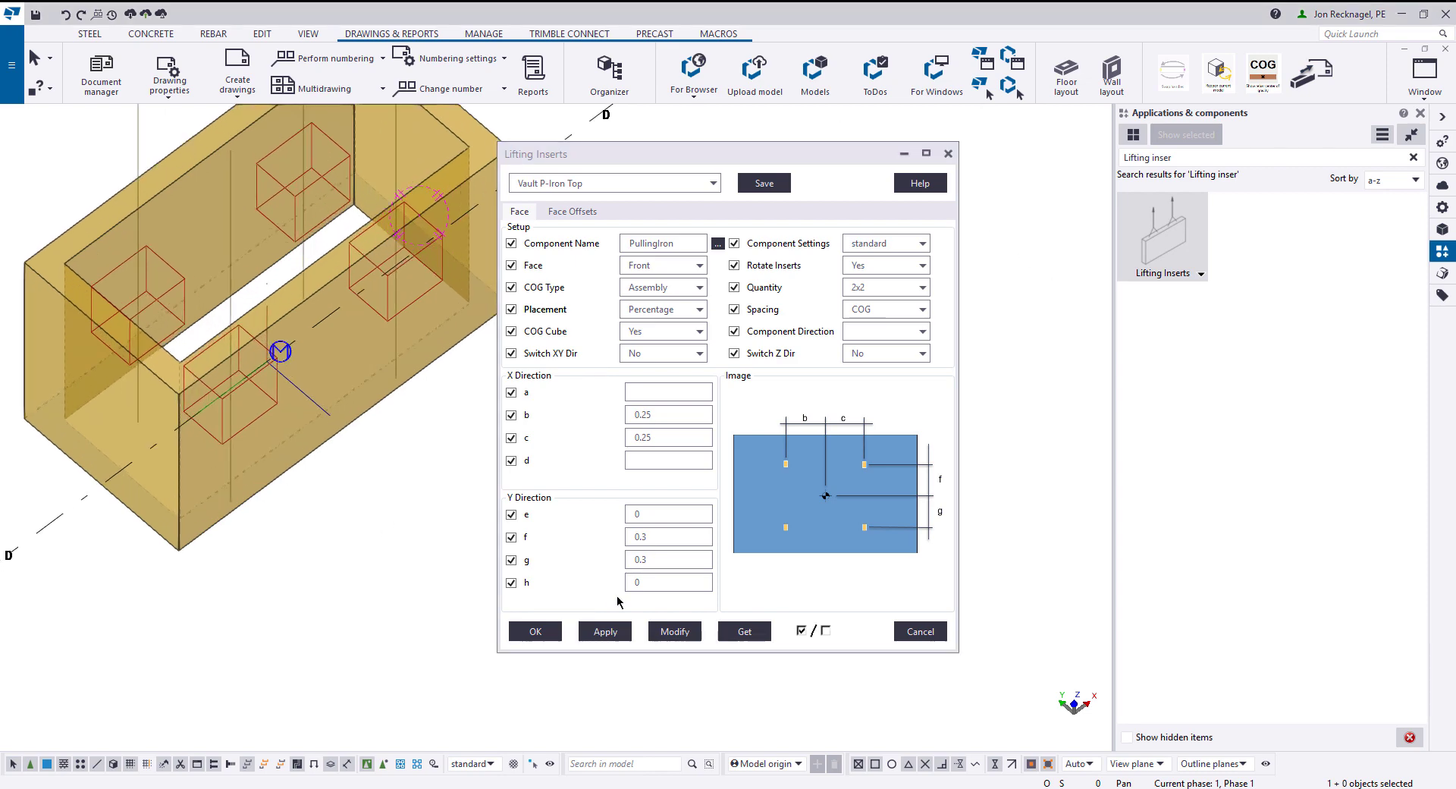
left_click(674, 631)
scroll(242, 387, "down", 2)
middle_click_drag(243, 387, 309, 309, "ctrl")
scroll(309, 308, "up", 3)
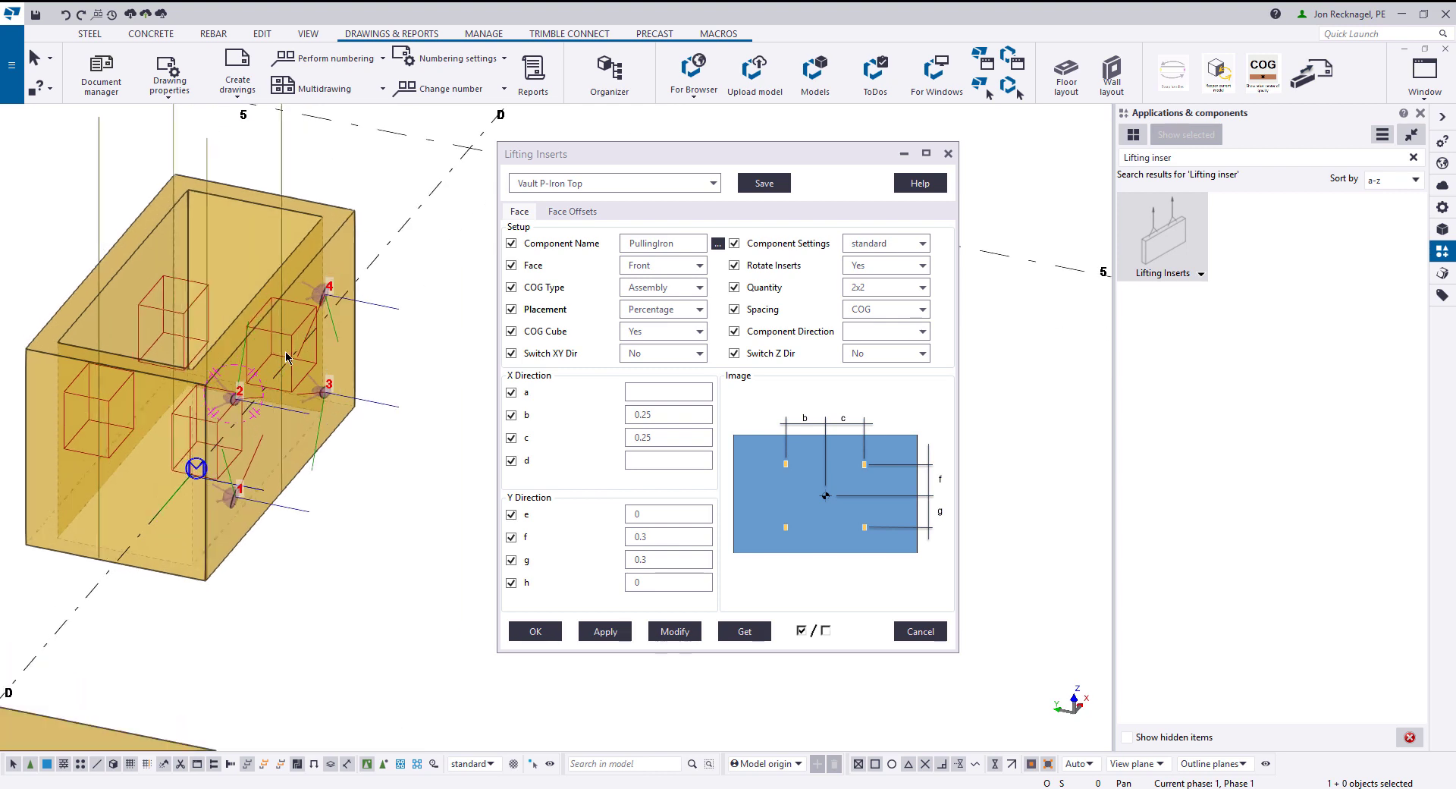
Switch the pulling irons' Face to Back, update the component and inspect the opposite wall of the vault
left_click(663, 264)
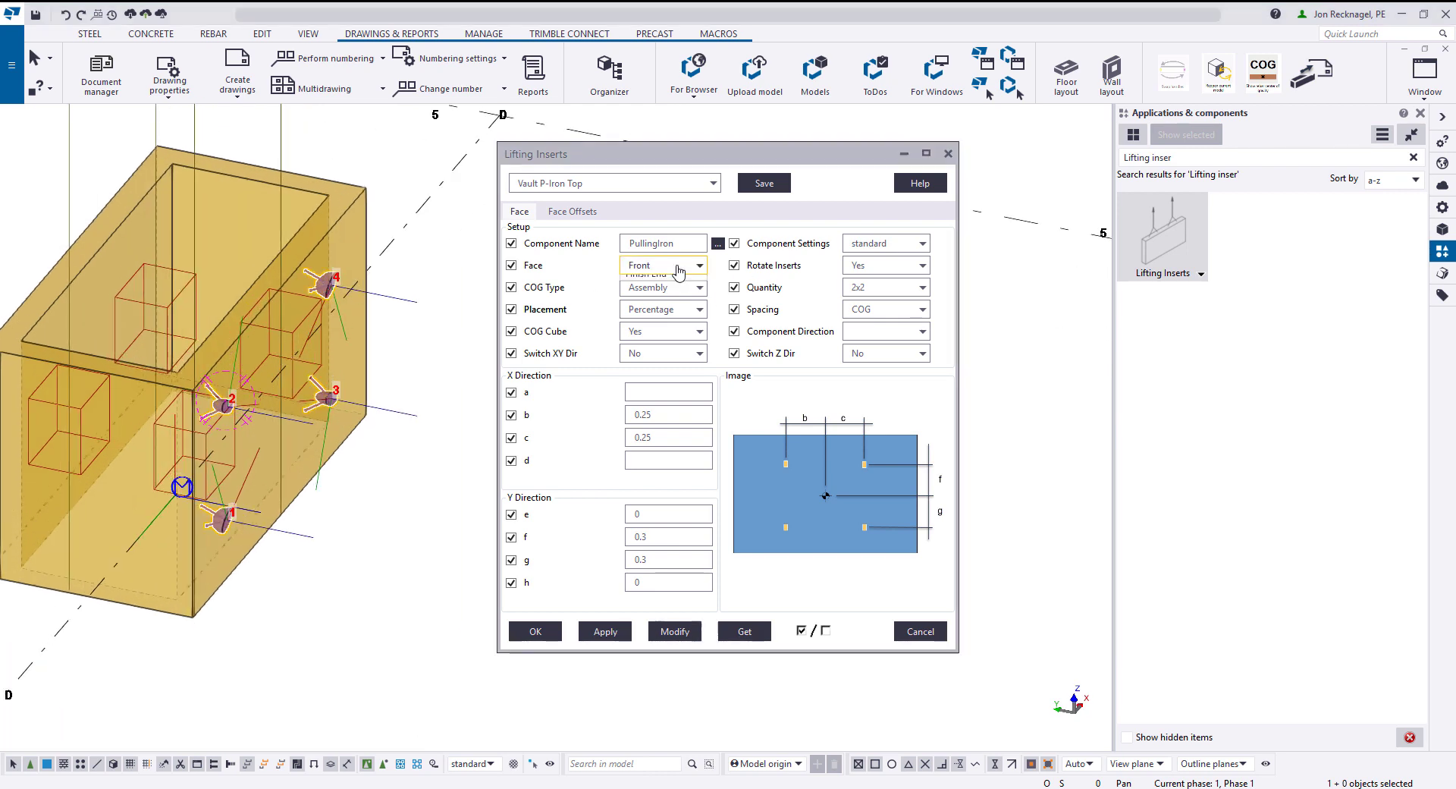
left_click(657, 313)
left_click(670, 631)
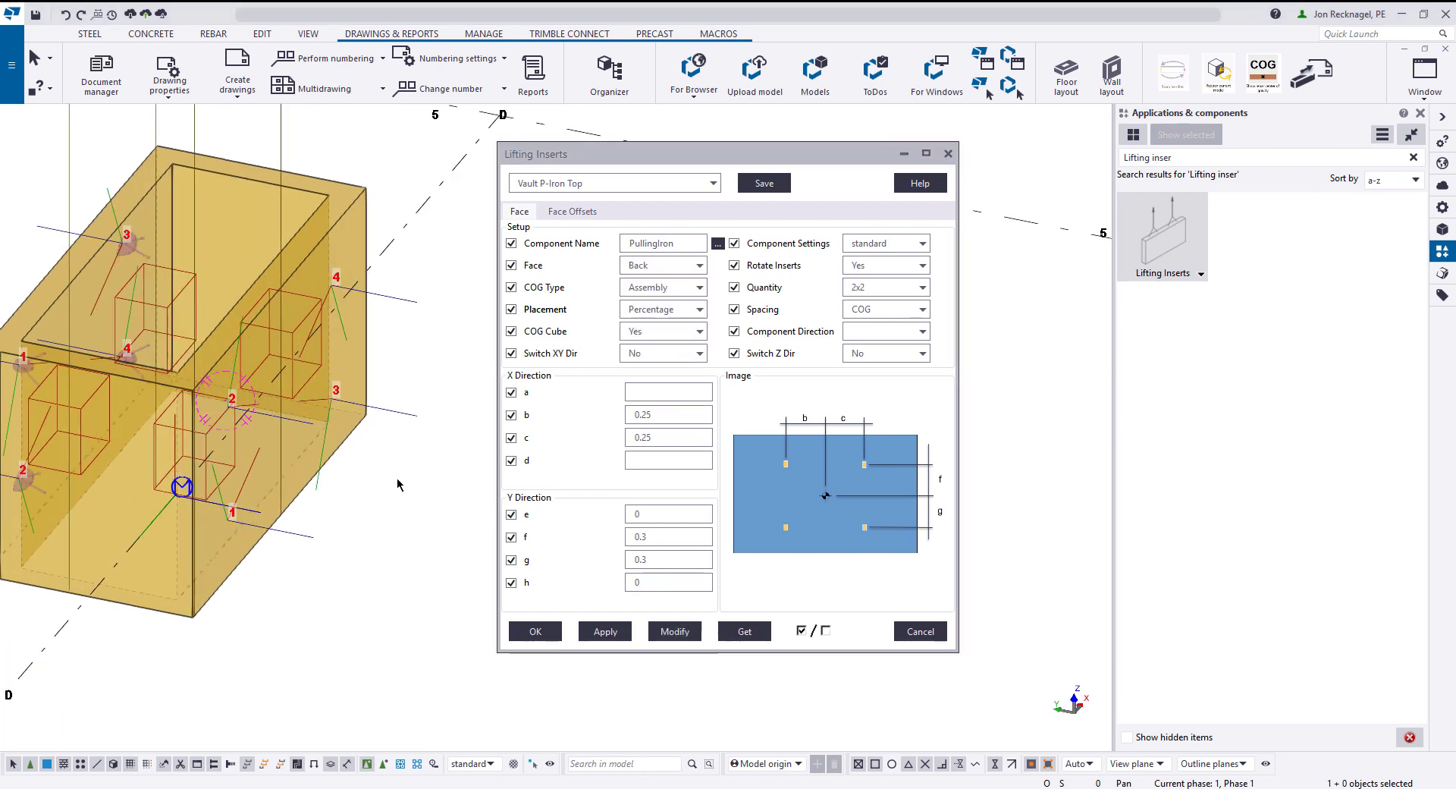
middle_click_drag(455, 425, 546, 285, "ctrl")
scroll(292, 291, "up", 2)
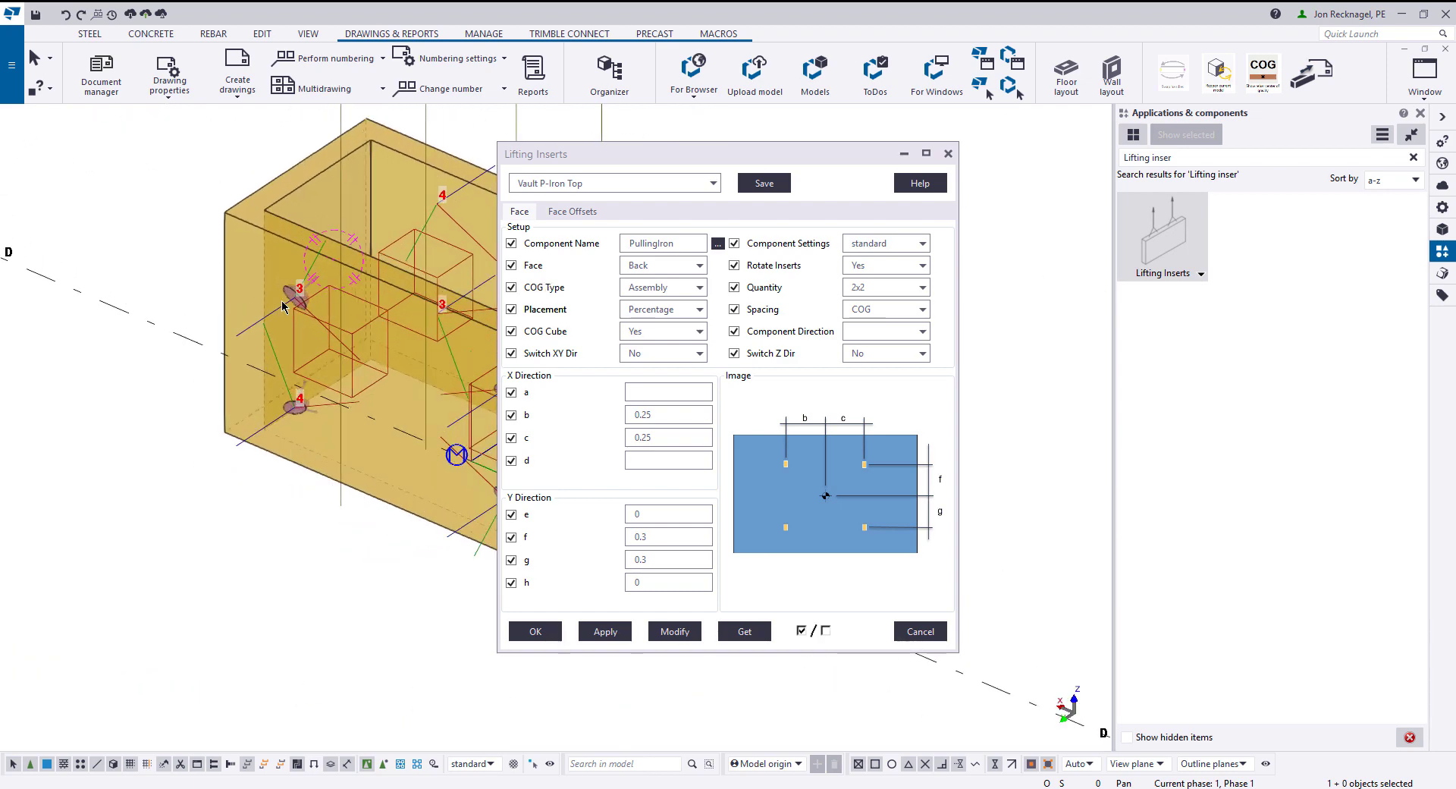
Change the Face of the vault's pulling irons to Top, modify the component and view that end
left_click(686, 270)
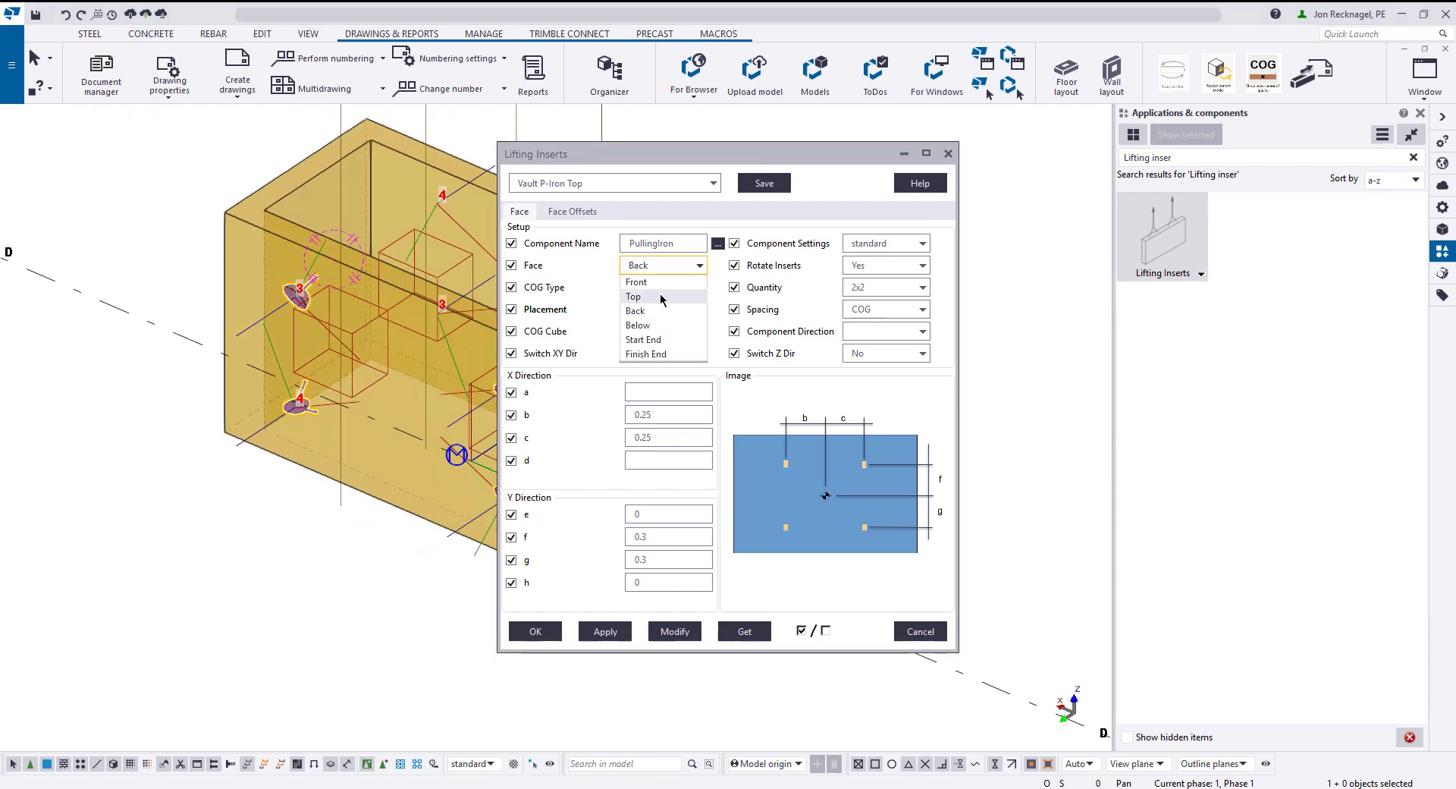
left_click(660, 300)
left_click(674, 631)
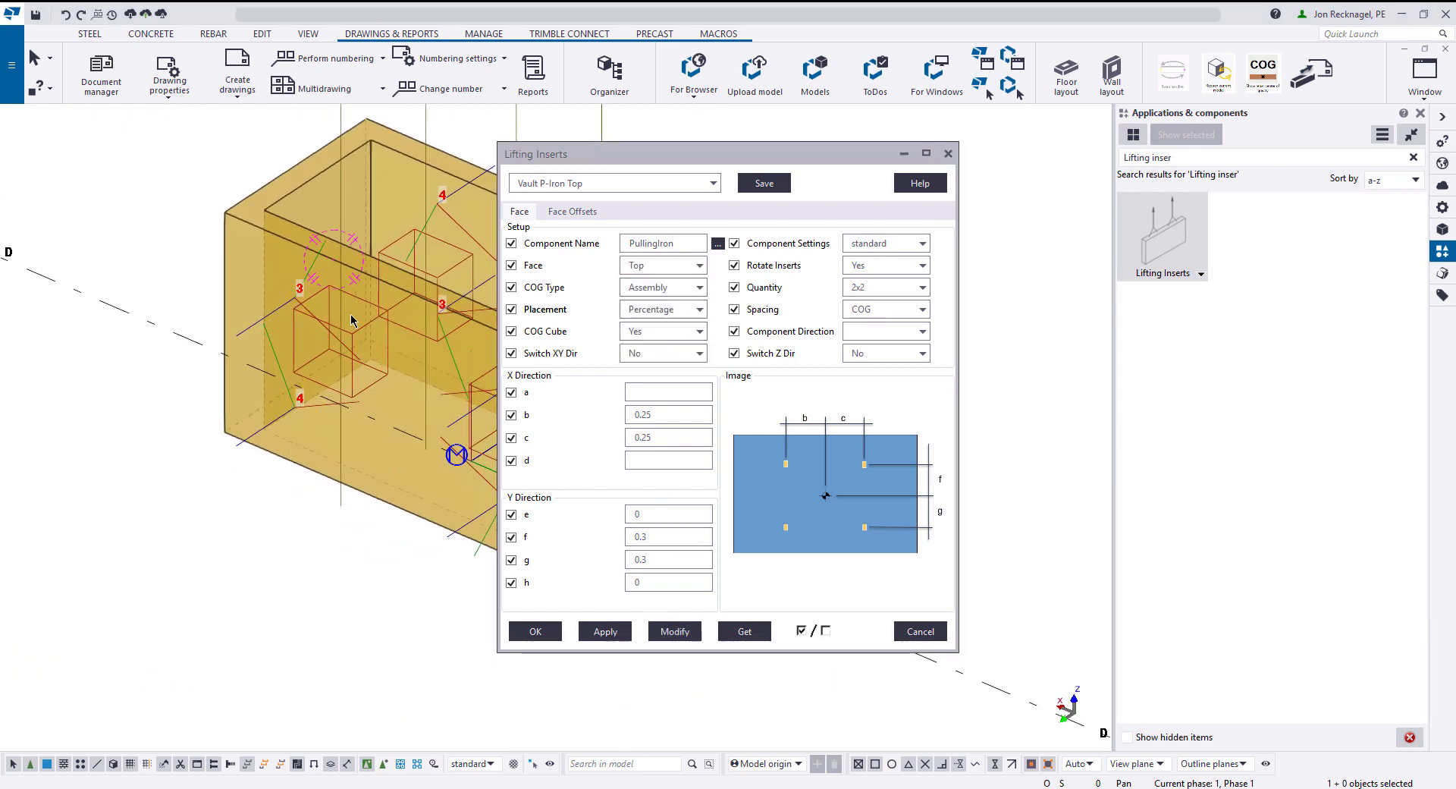
middle_click_drag(455, 425, 415, 277, "ctrl")
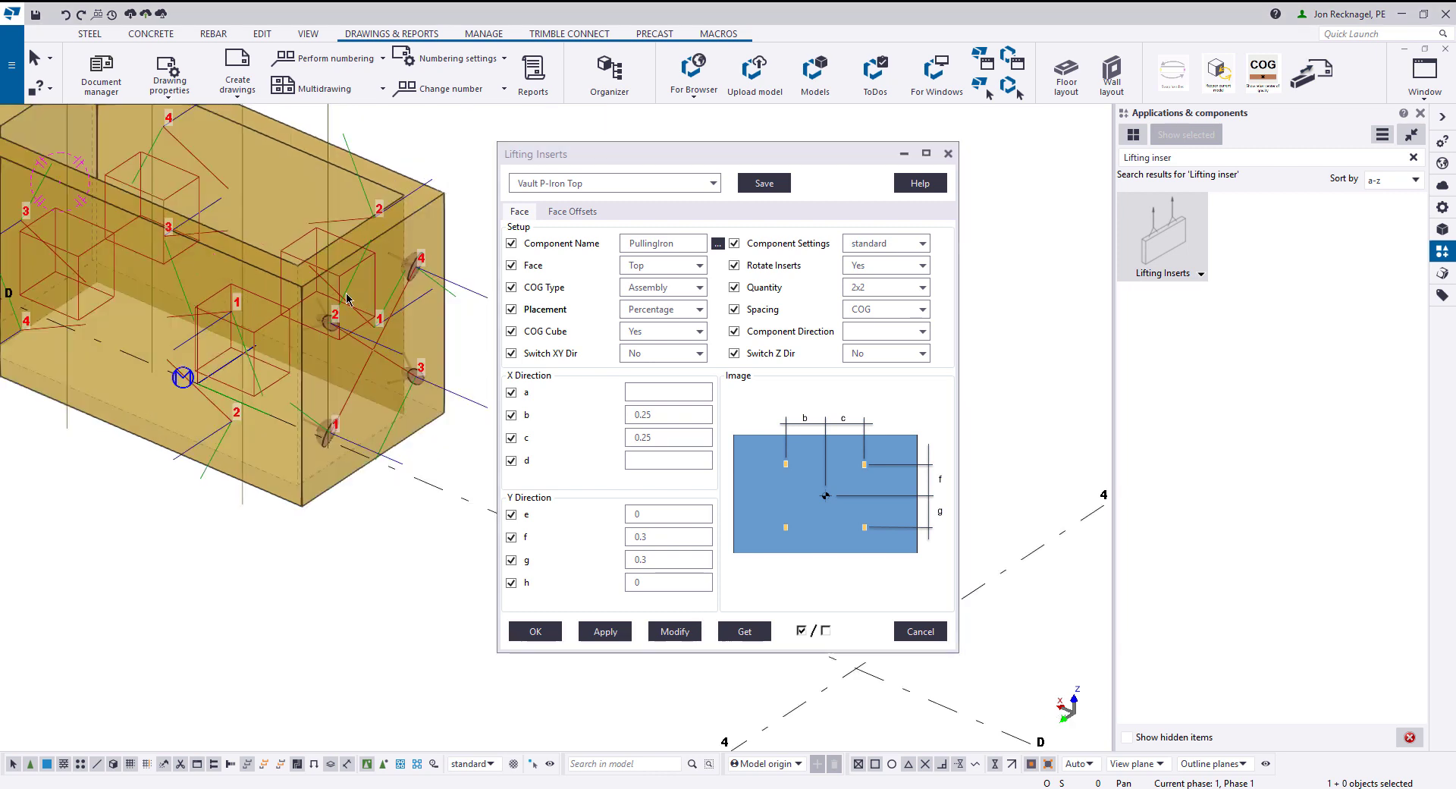
Set the Face of the vault's pulling irons to Below and update the component
left_click(688, 265)
left_click(638, 324)
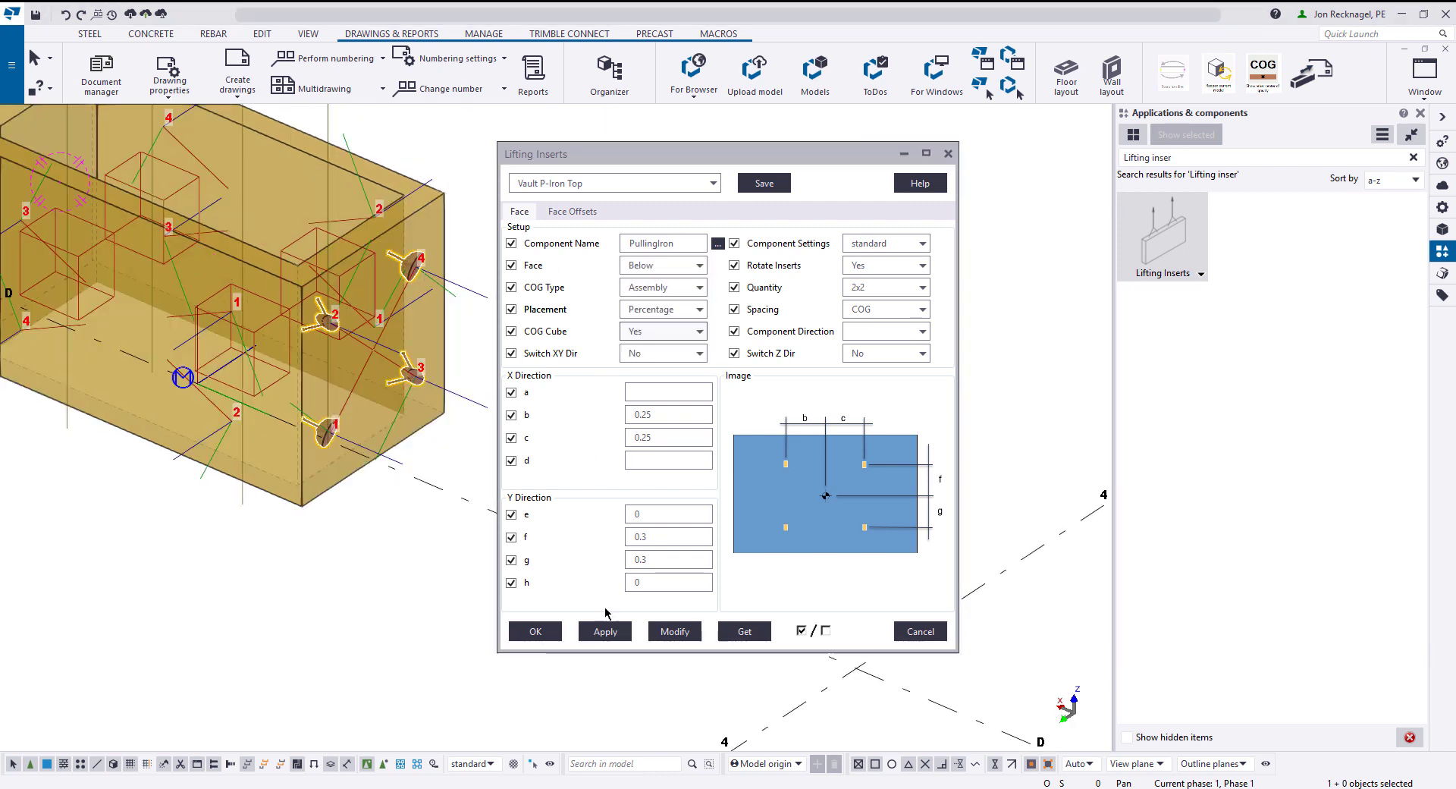
left_click(675, 631)
middle_click_drag(425, 425, 310, 332, "ctrl")
Redraw the model view to clear the temporary insert numbers, direction lines and COG cubes around the vault
right_click(309, 333)
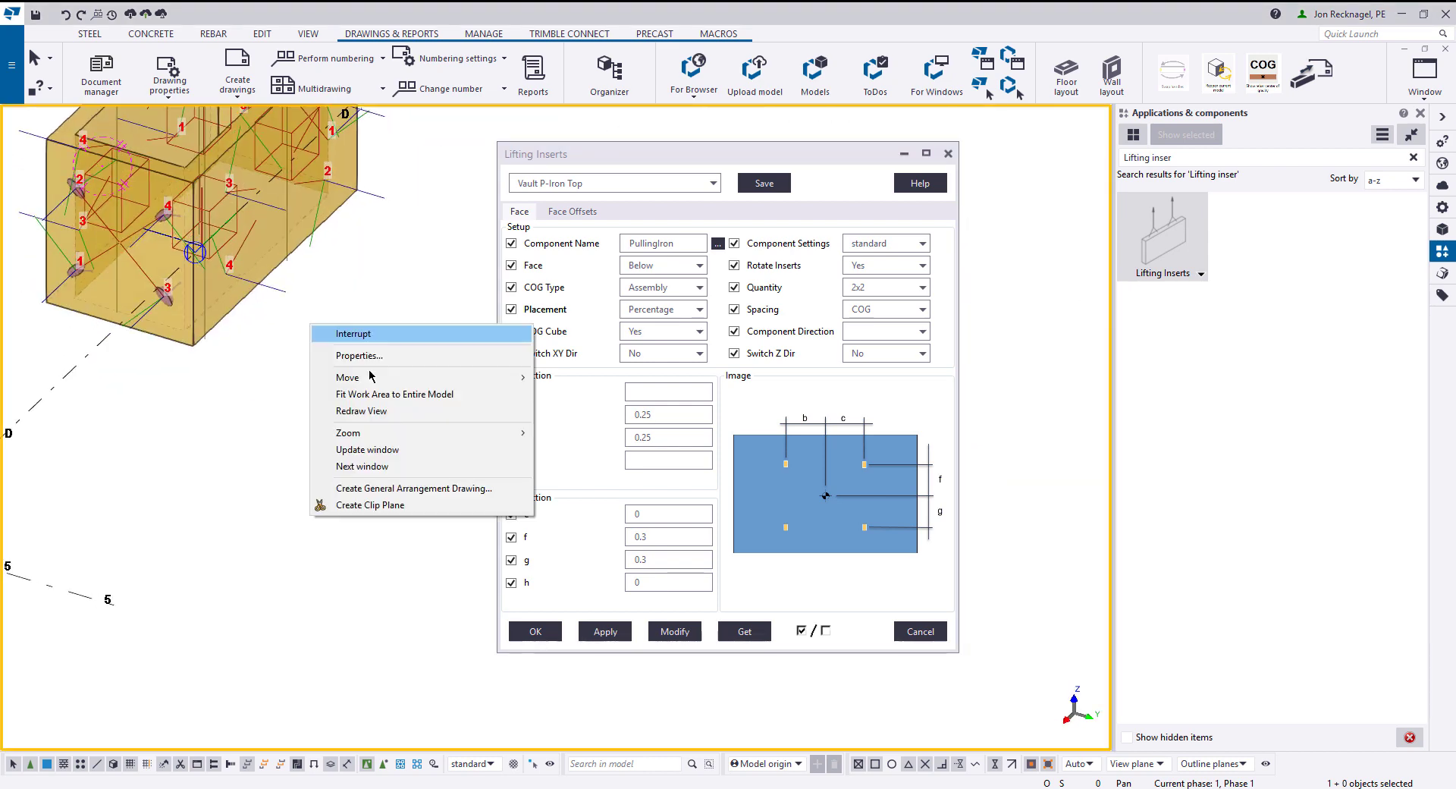
left_click(376, 413)
middle_click_drag(151, 209, 320, 388, "ctrl")
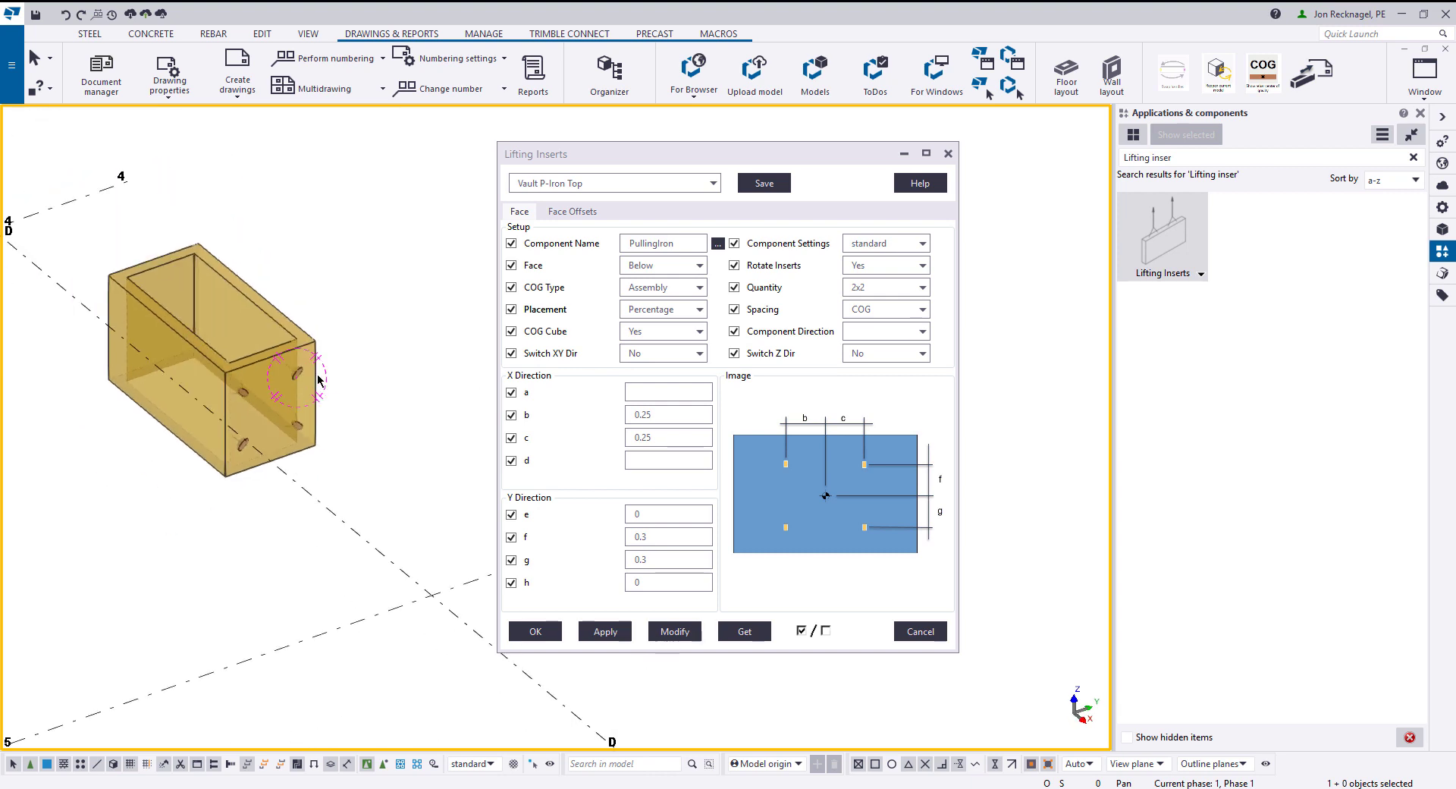
scroll(293, 382, "down", 3)
scroll(236, 381, "down", 2)
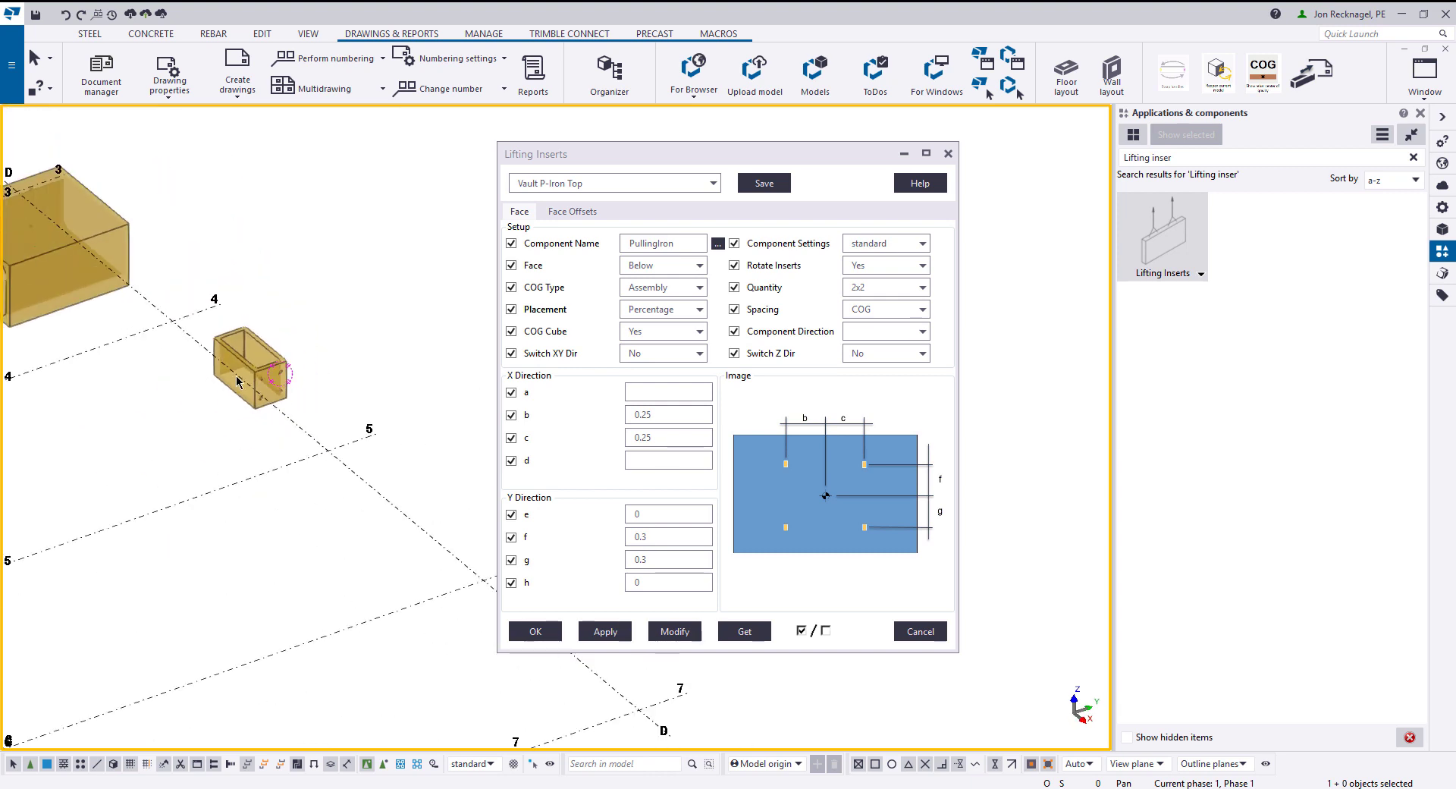